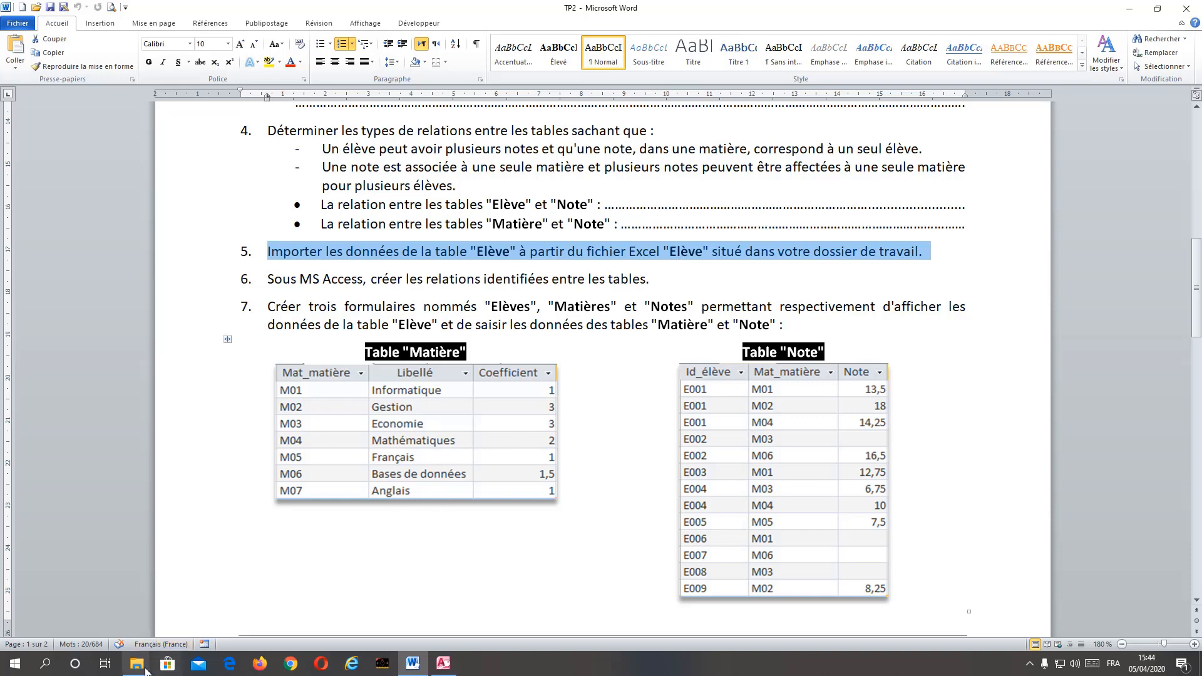
Step: Open the Elève Excel workbook from the BD - TP2 folder
mouse_move(136, 668)
left_click(82, 618)
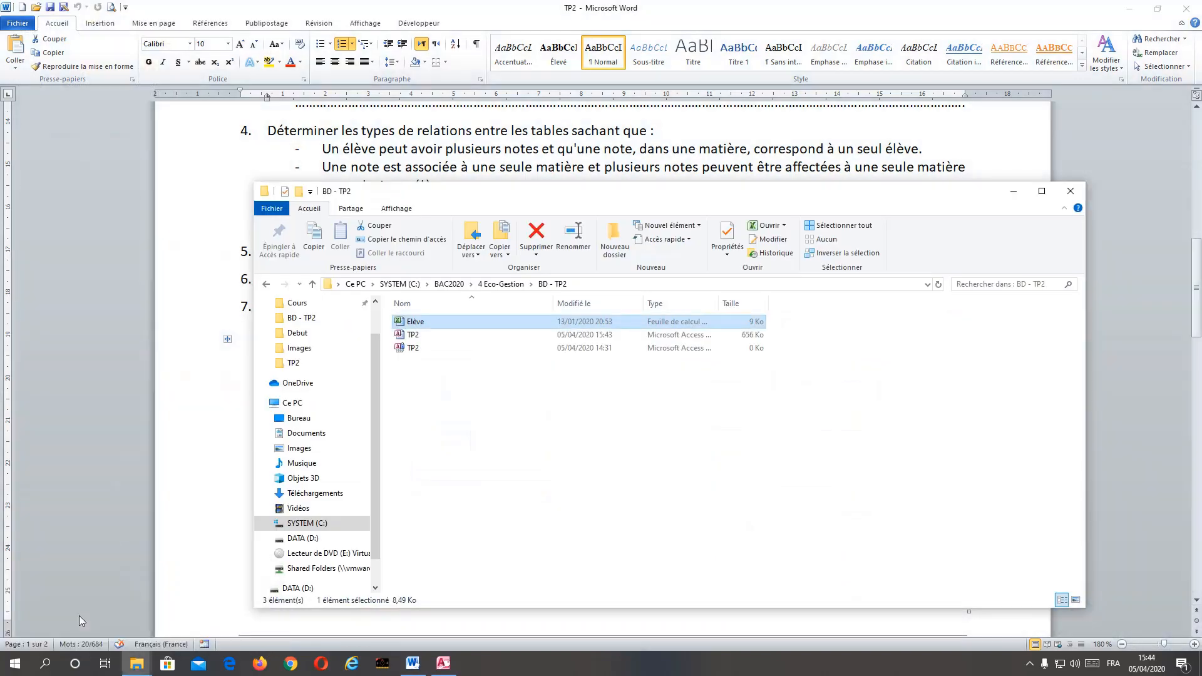
double_click(410, 324)
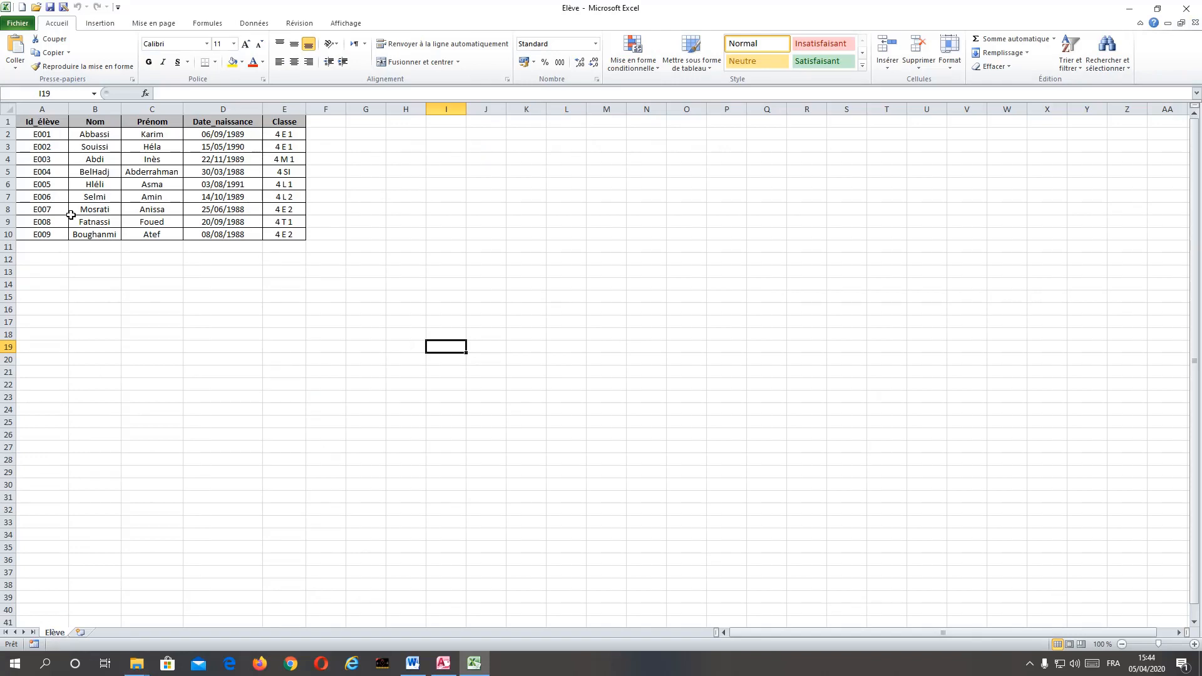
Step: In Access, open the Elève table, compare its fields side by side with the Excel workbook's columns, and close the table
left_click(440, 669)
double_click(34, 137)
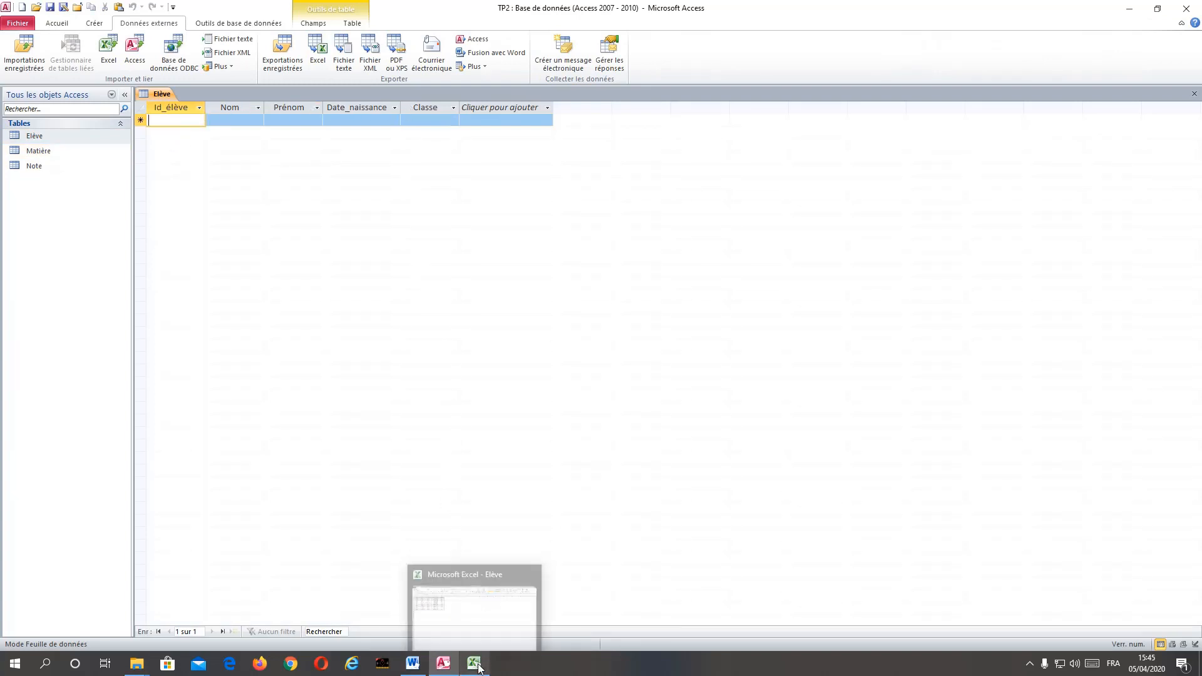
left_click_drag(429, 13, 2, 92)
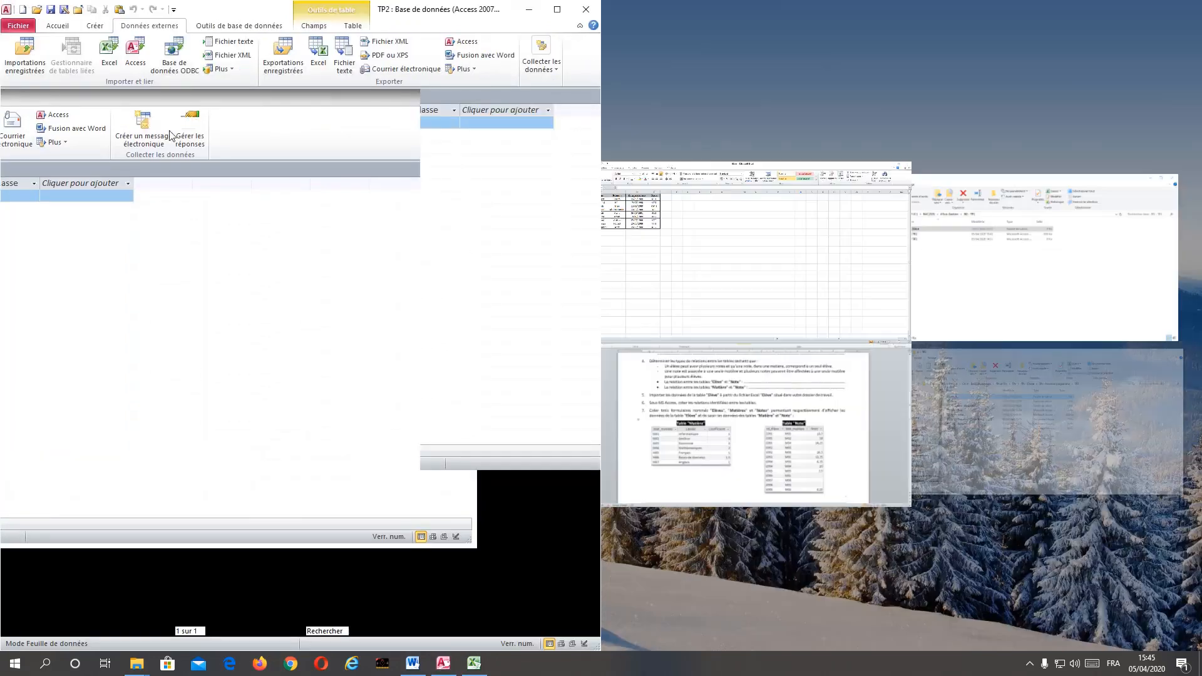
left_click(805, 255)
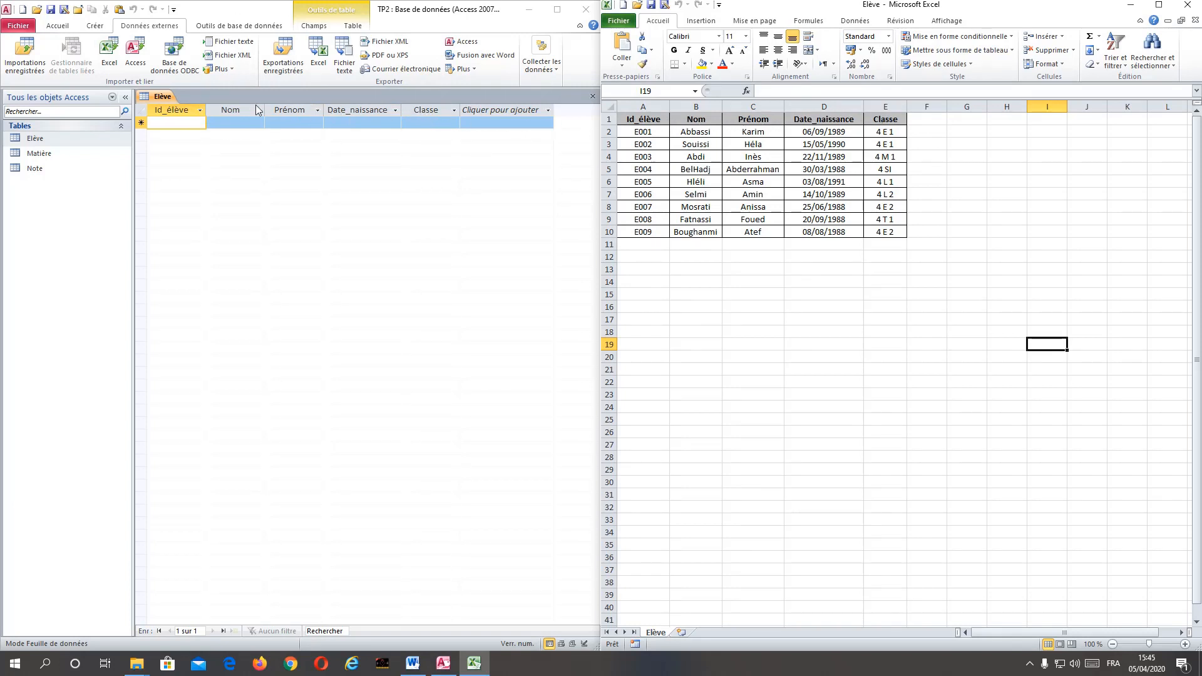
left_click(556, 10)
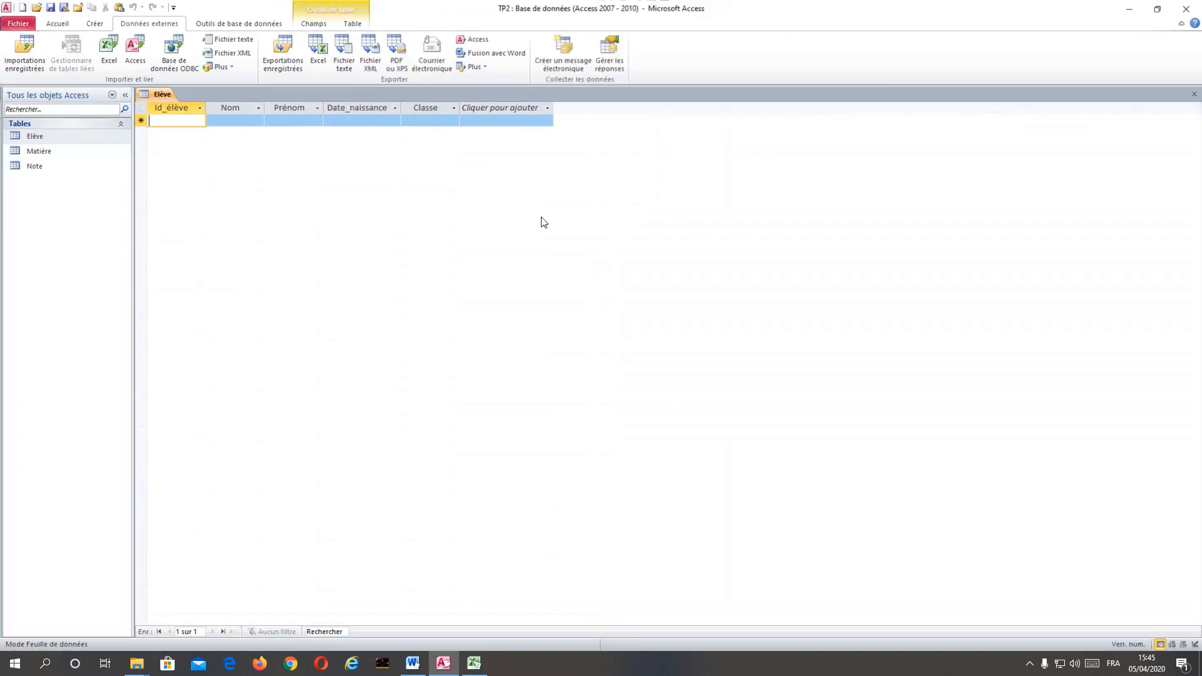
left_click(1194, 95)
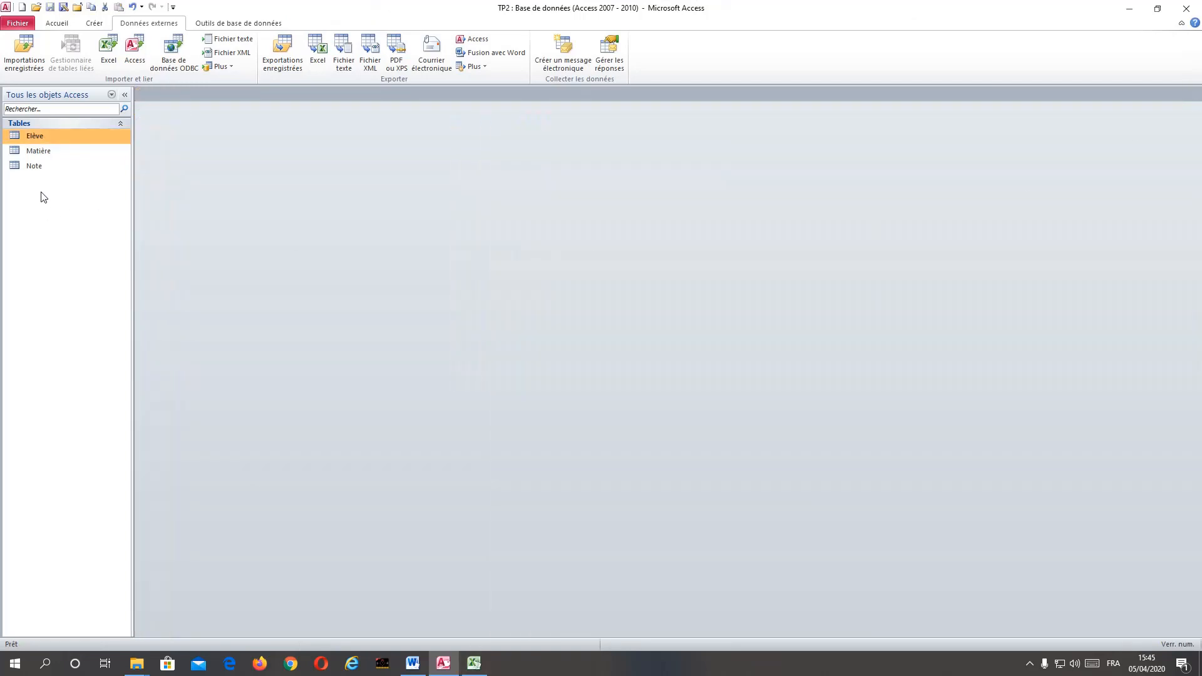
right_click(56, 142)
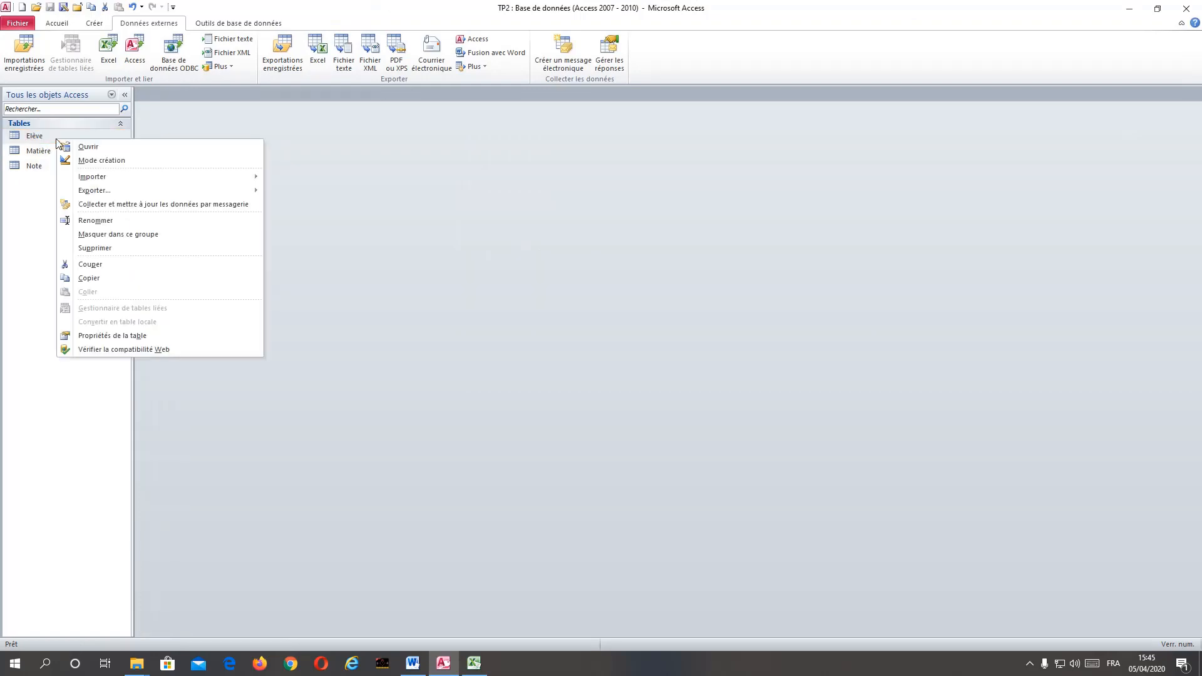
mouse_move(115, 181)
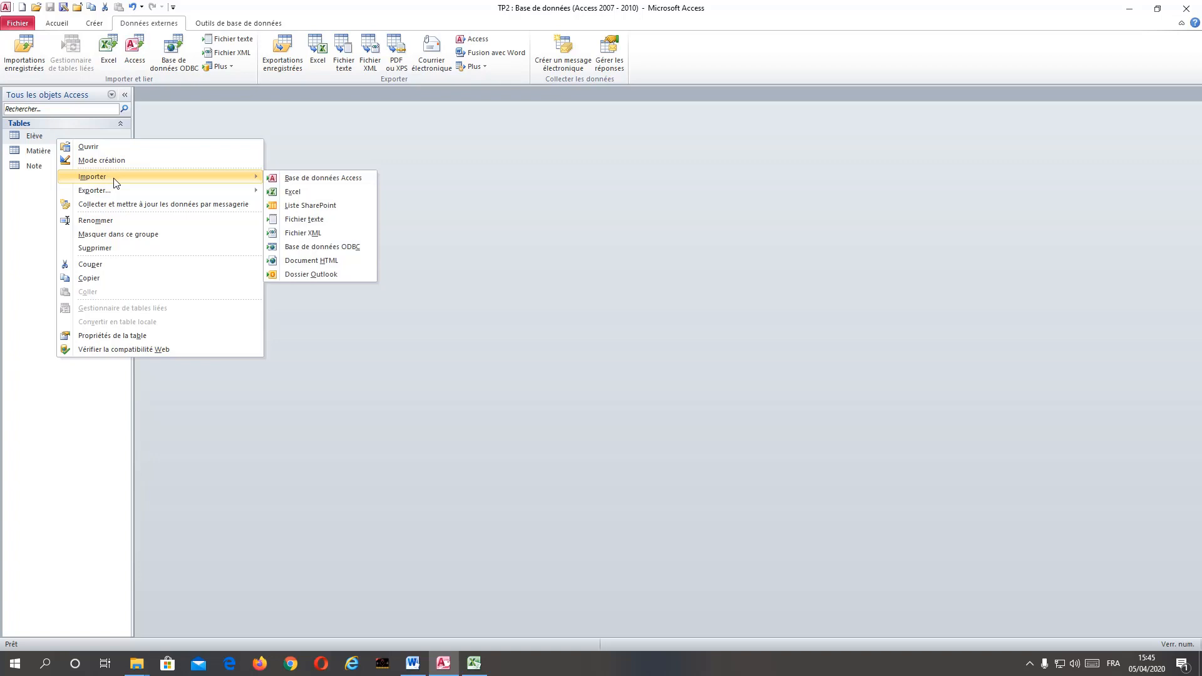
left_click(307, 194)
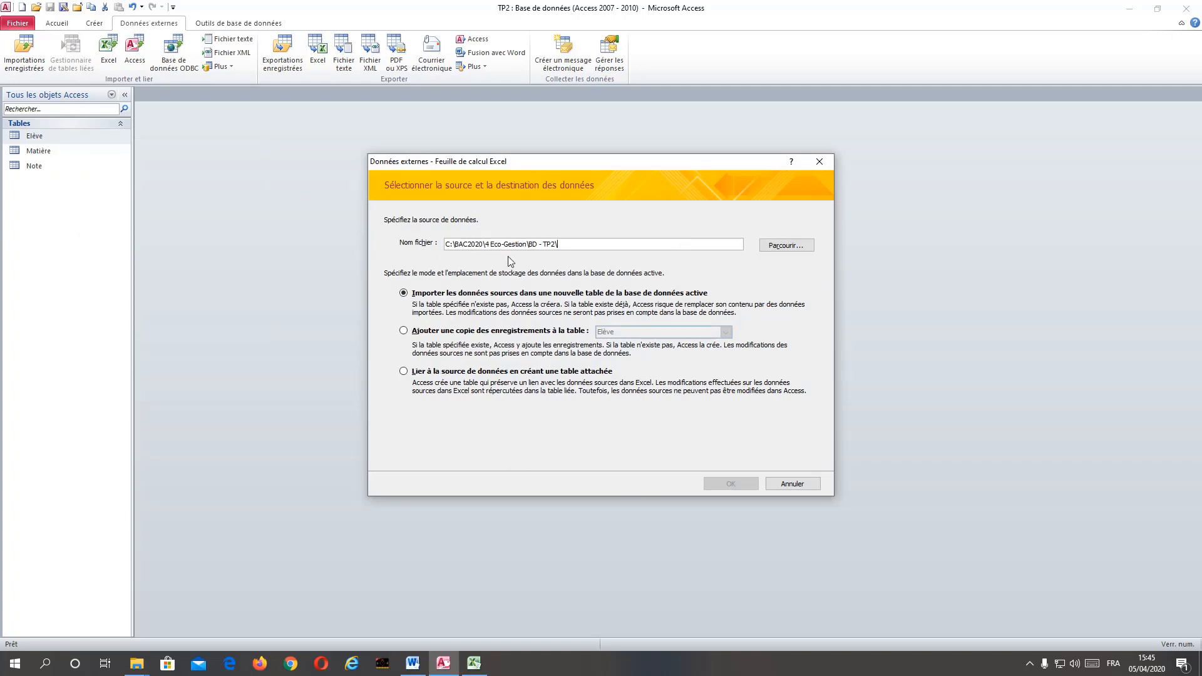
left_click(782, 485)
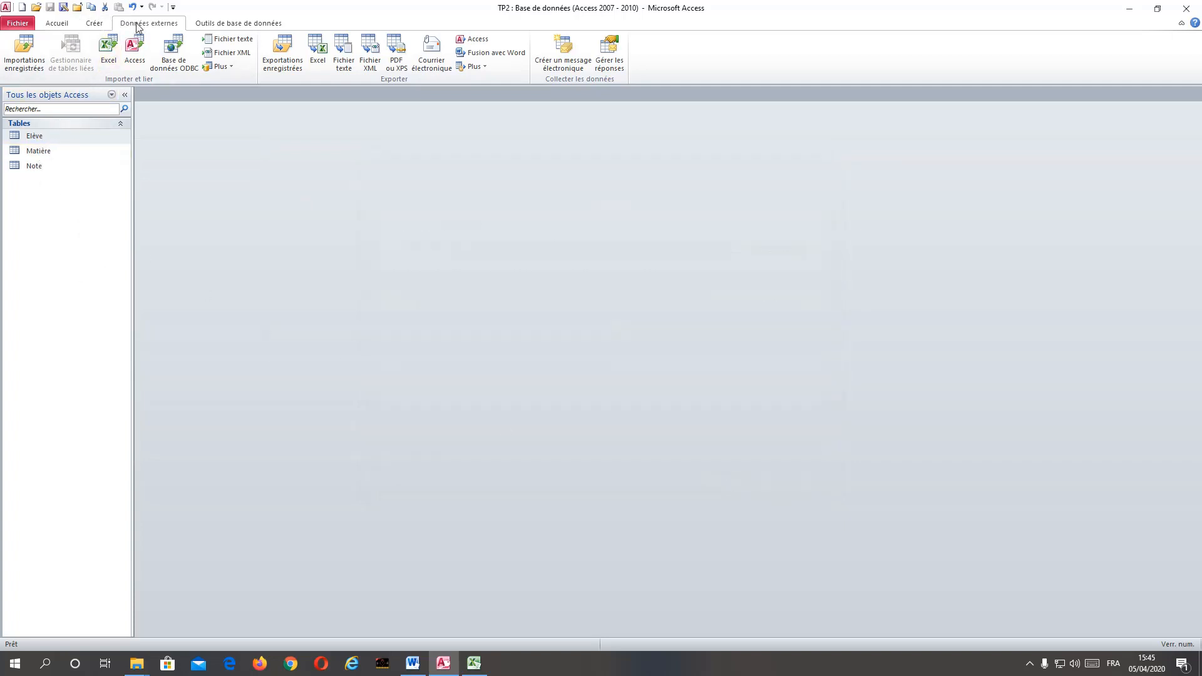
left_click(94, 24)
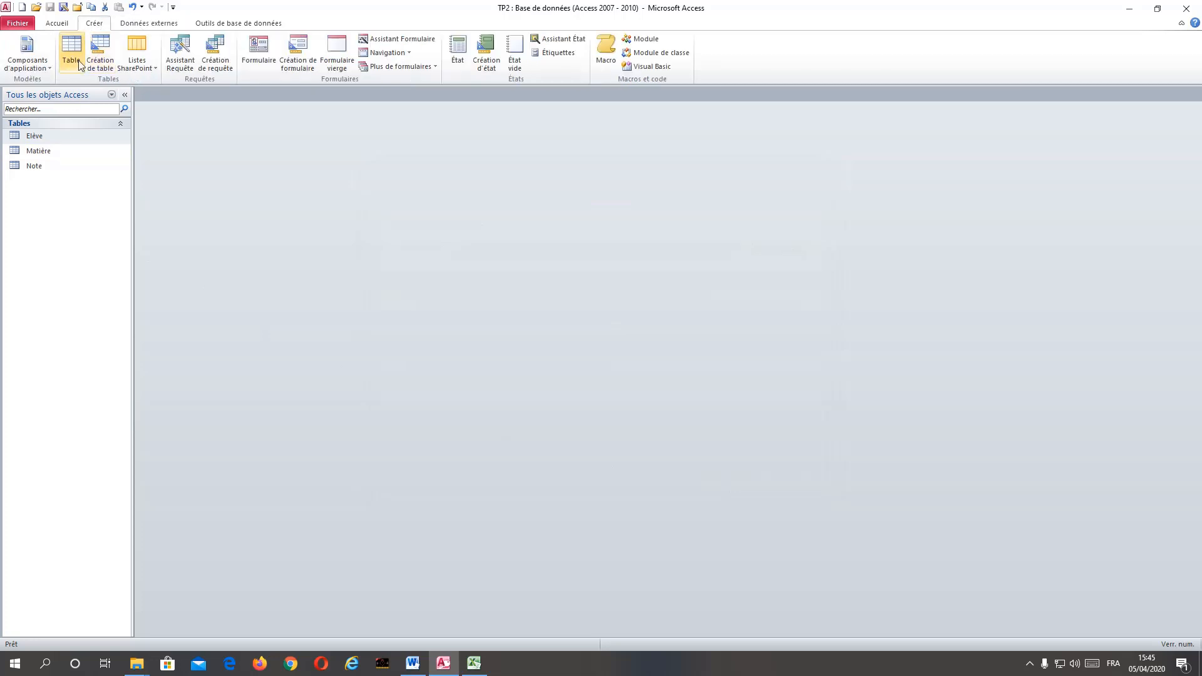
left_click(59, 27)
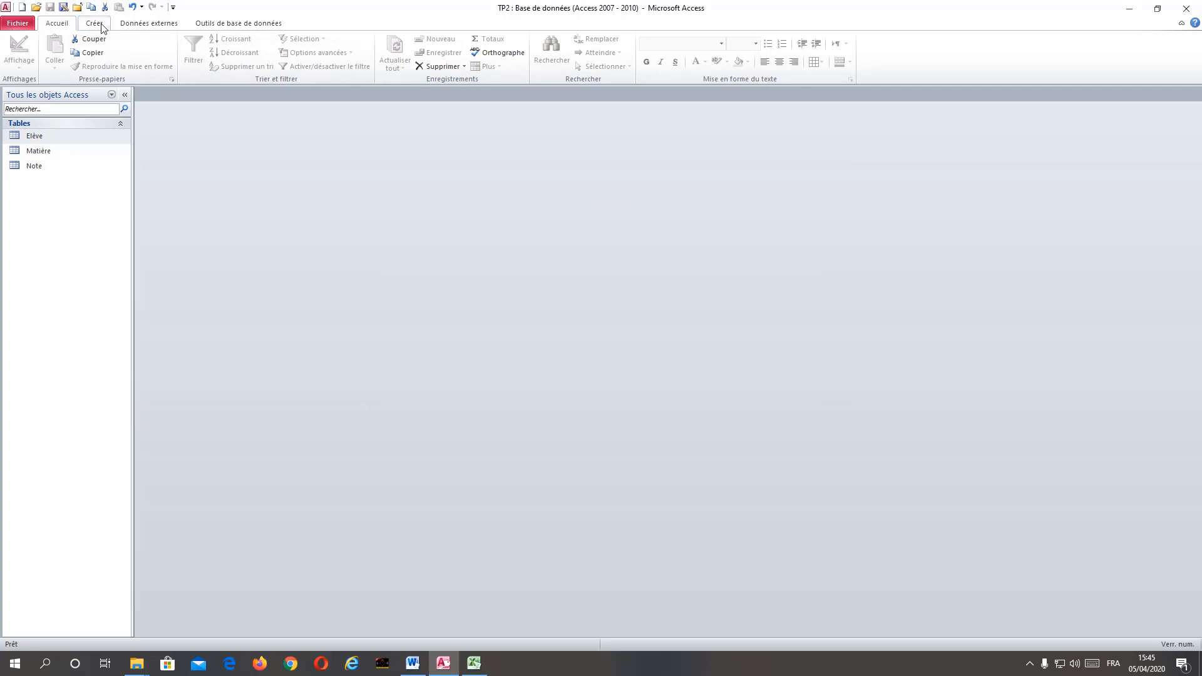
Step: Start an Excel import of external data with Elève.xlsx from the BD - TP2 folder as the source file
left_click(150, 25)
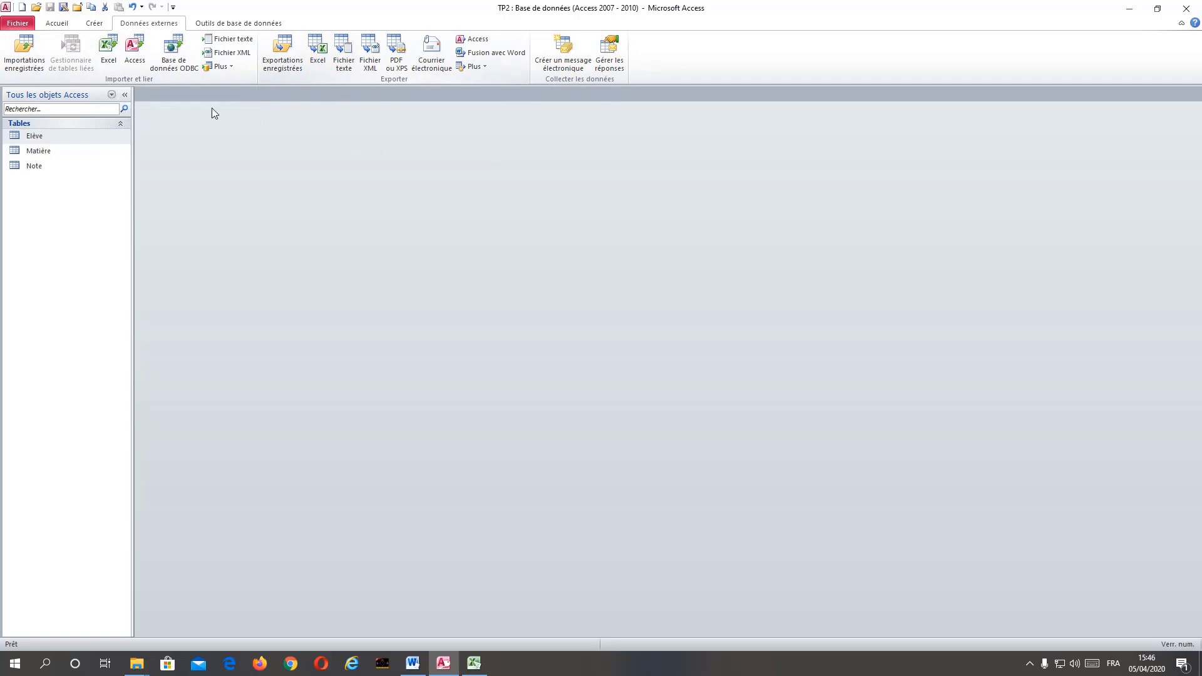
left_click(111, 58)
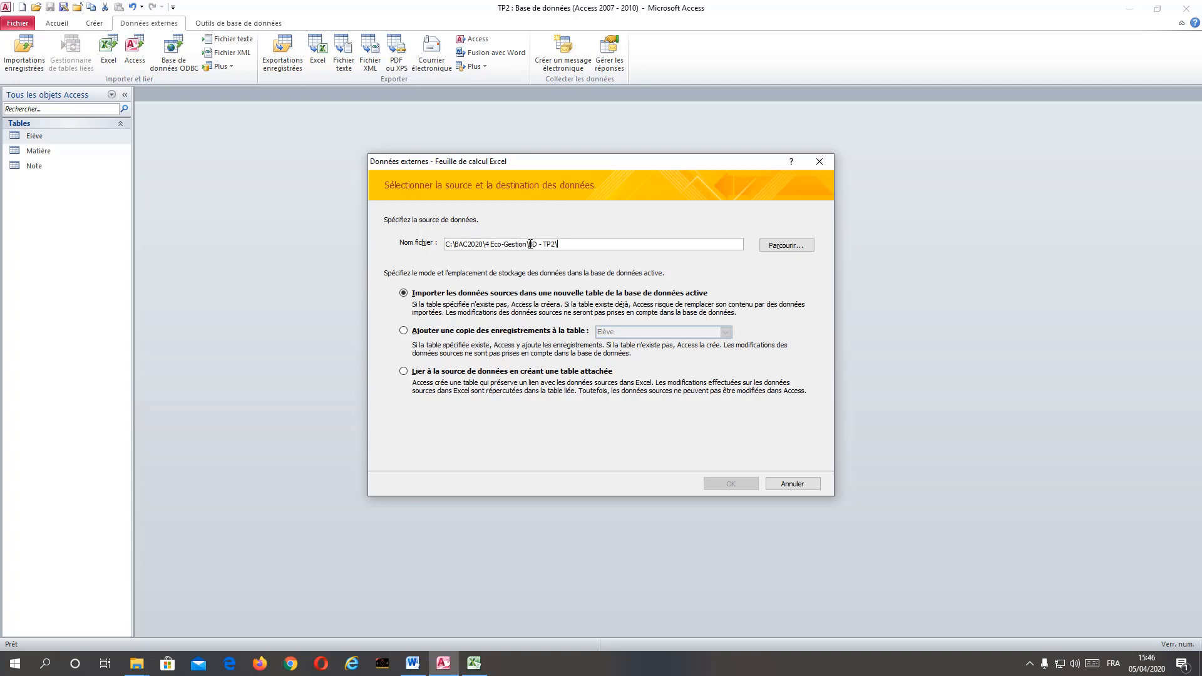
left_click(786, 244)
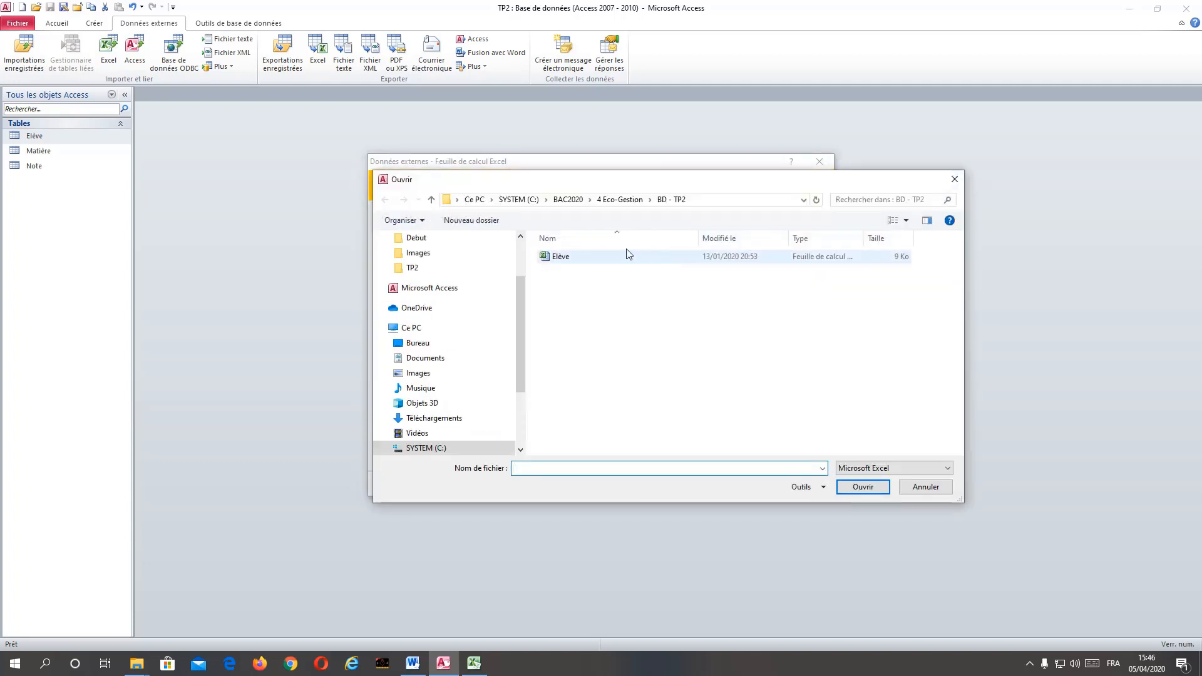
double_click(559, 257)
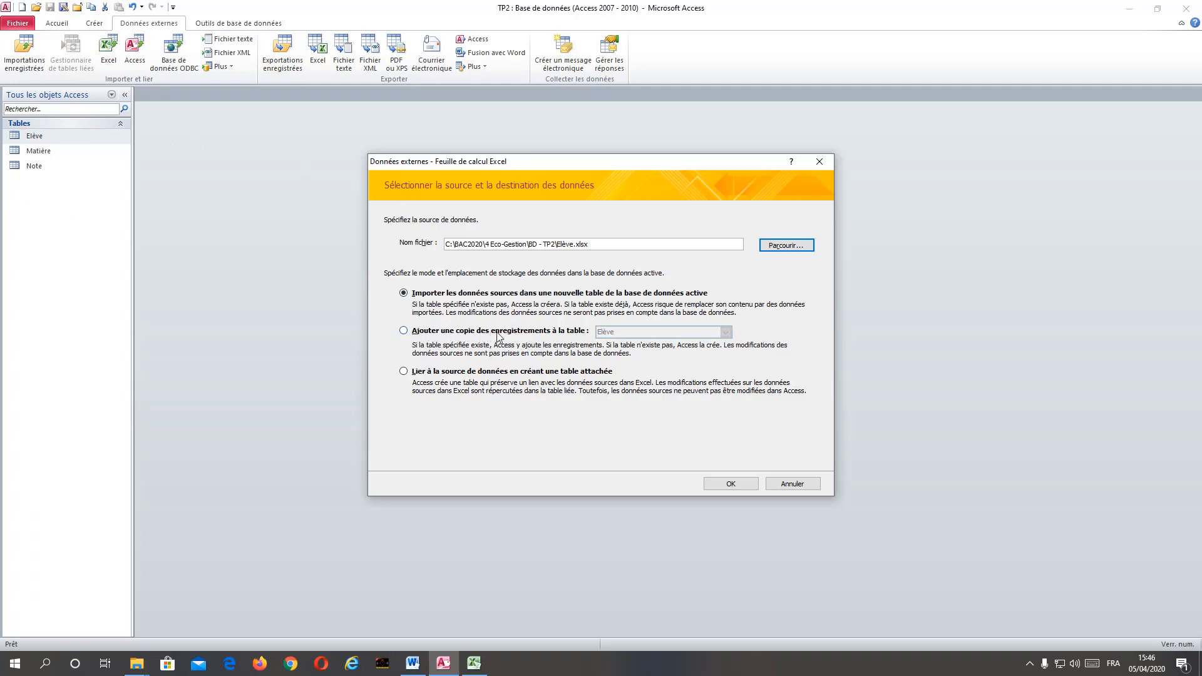
Step: Choose to append a copy of the source records to the existing Elève table and launch the import wizard
left_click(519, 332)
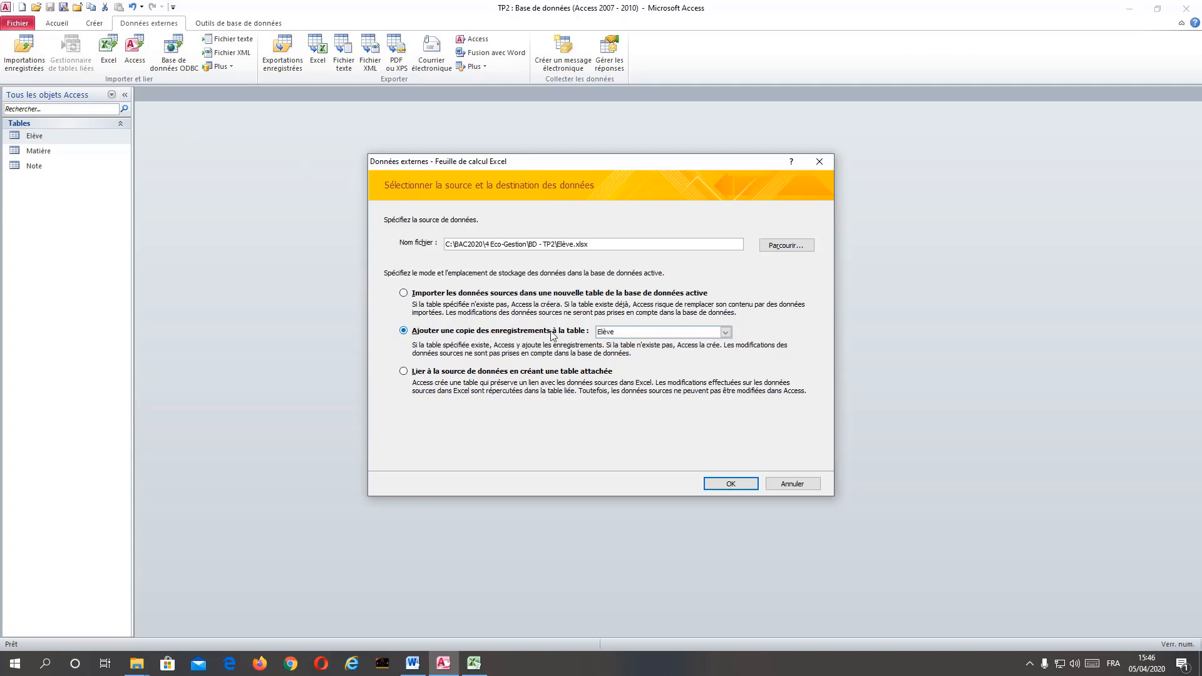
left_click(635, 337)
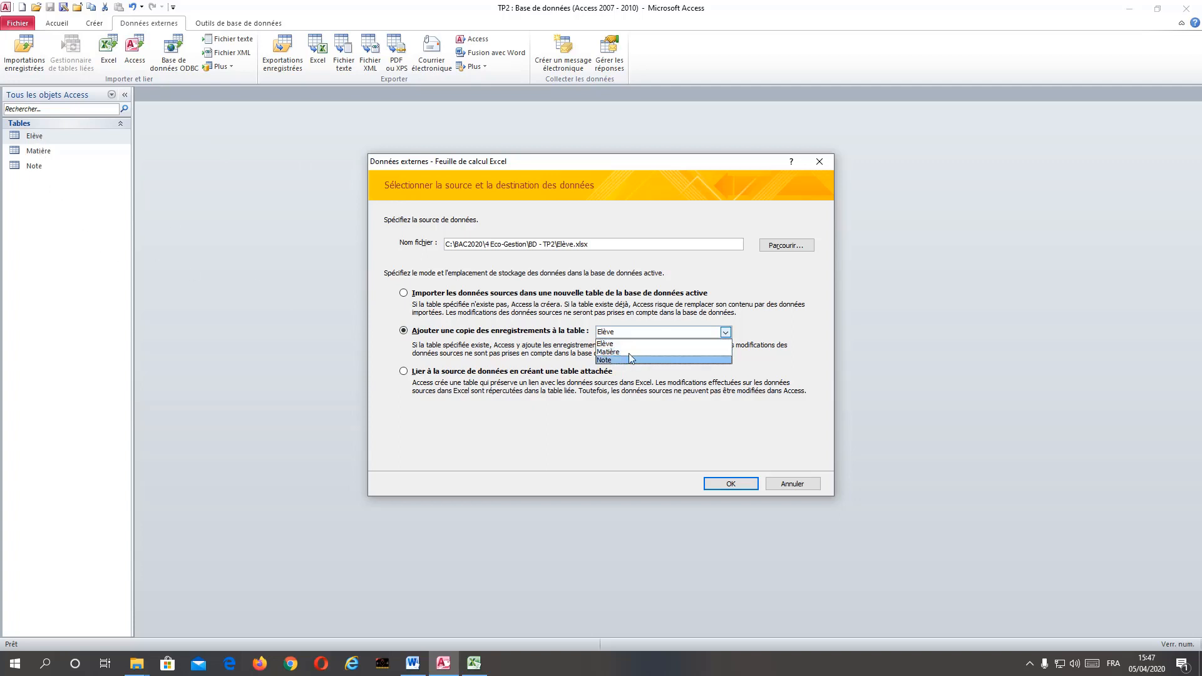
left_click(627, 345)
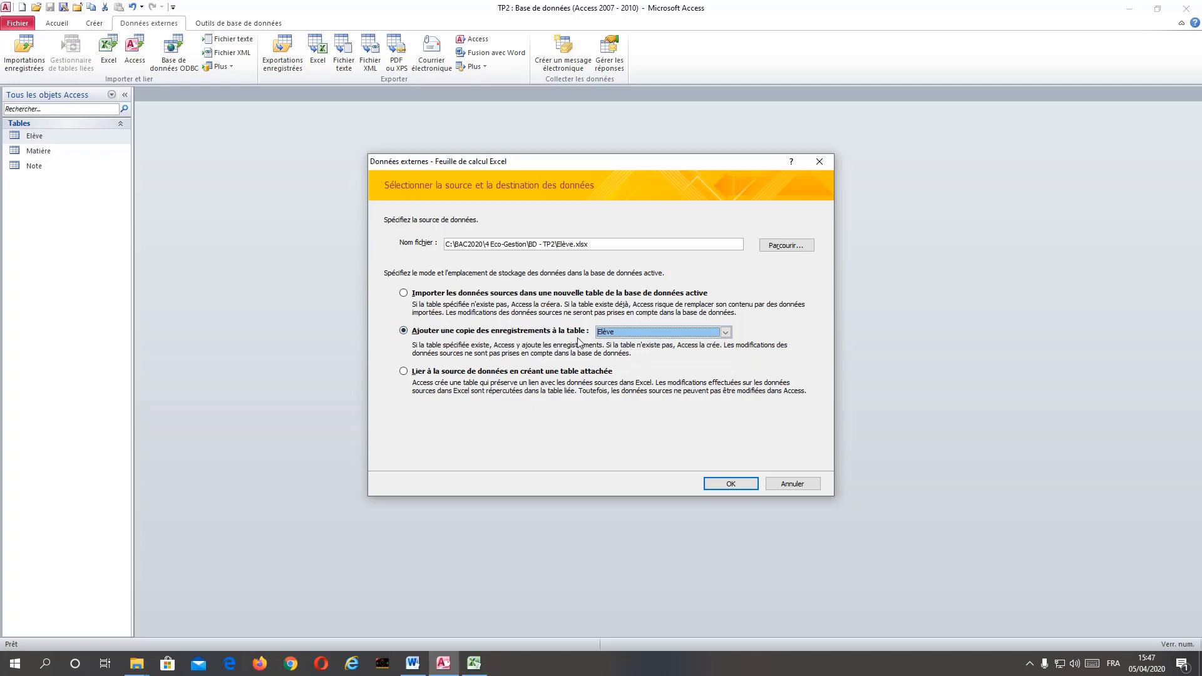
left_click(724, 489)
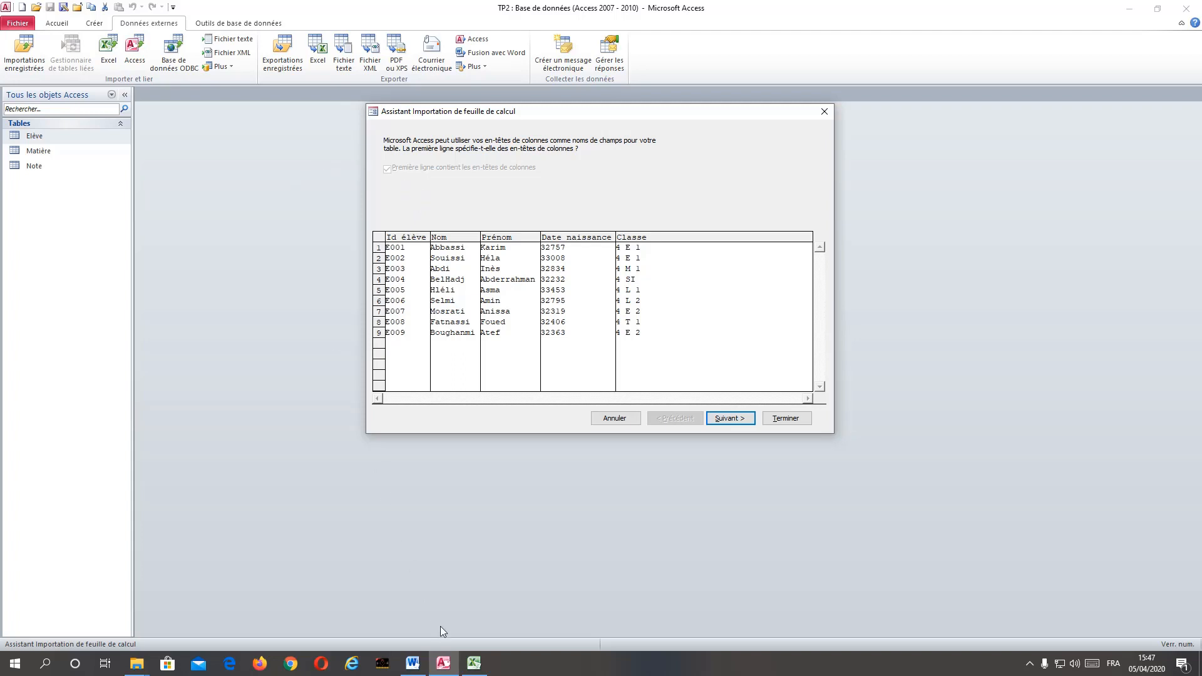
Step: Compare the import wizard's column headings and data preview with the Elève workbook in Excel
left_click(473, 663)
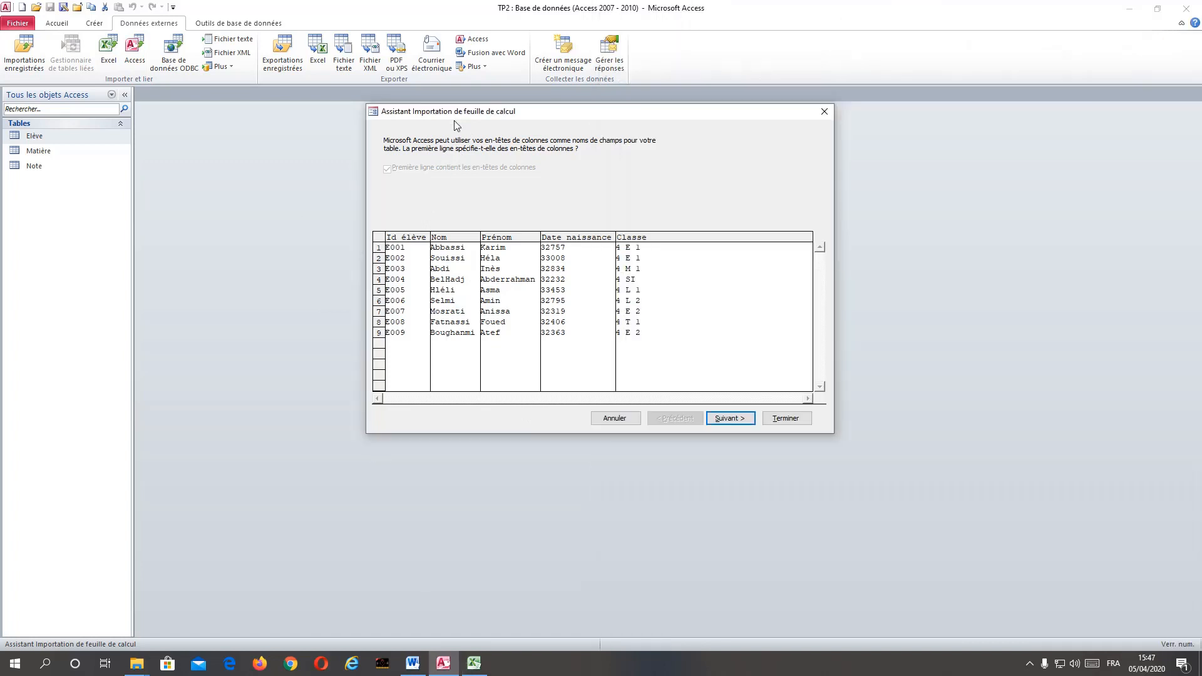
left_click(458, 123)
left_click(473, 663)
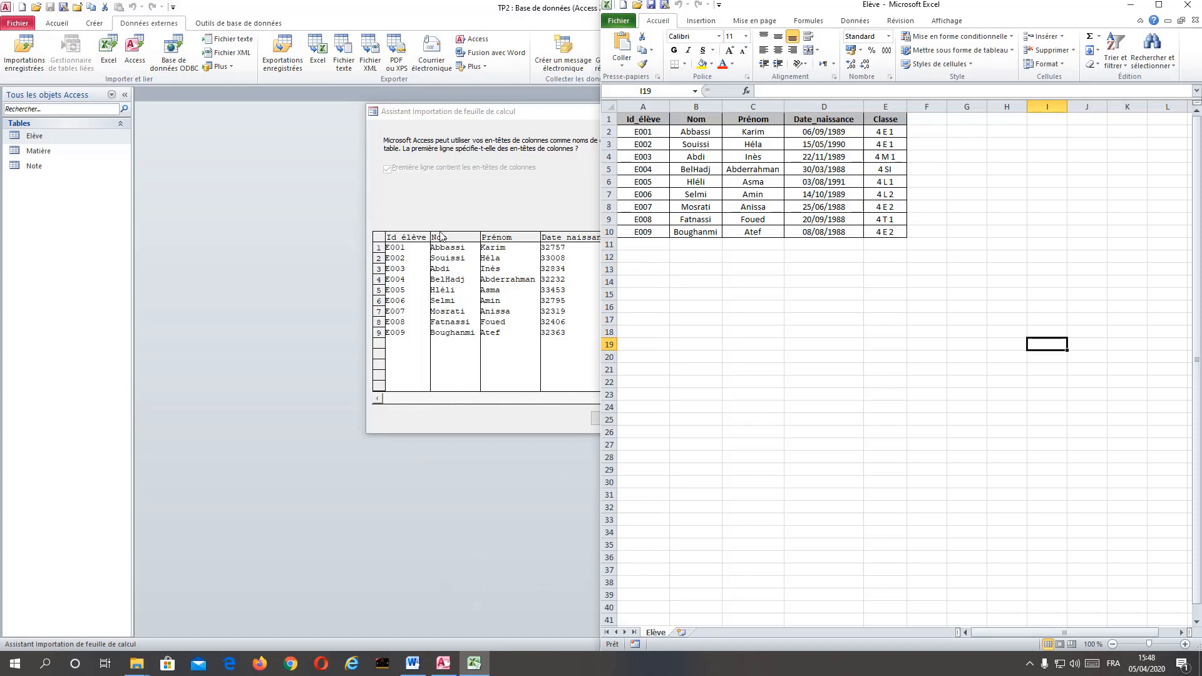
left_click(447, 117)
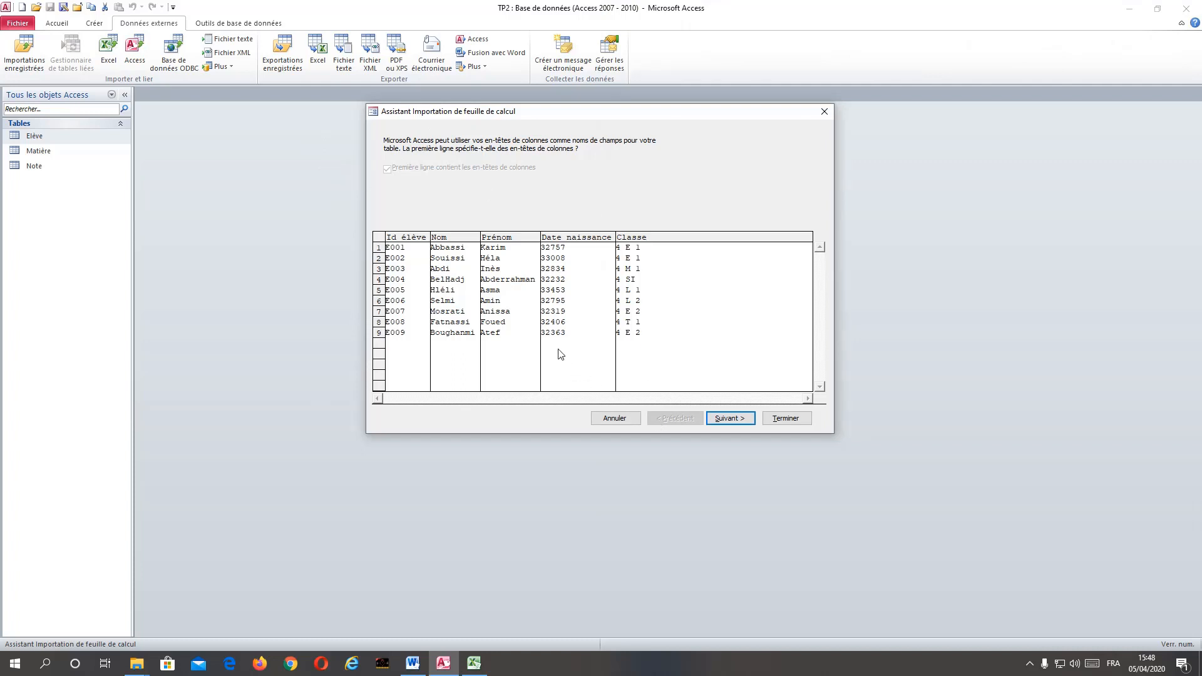
Step: Complete the import into the Elève table without saving the import steps
left_click(721, 419)
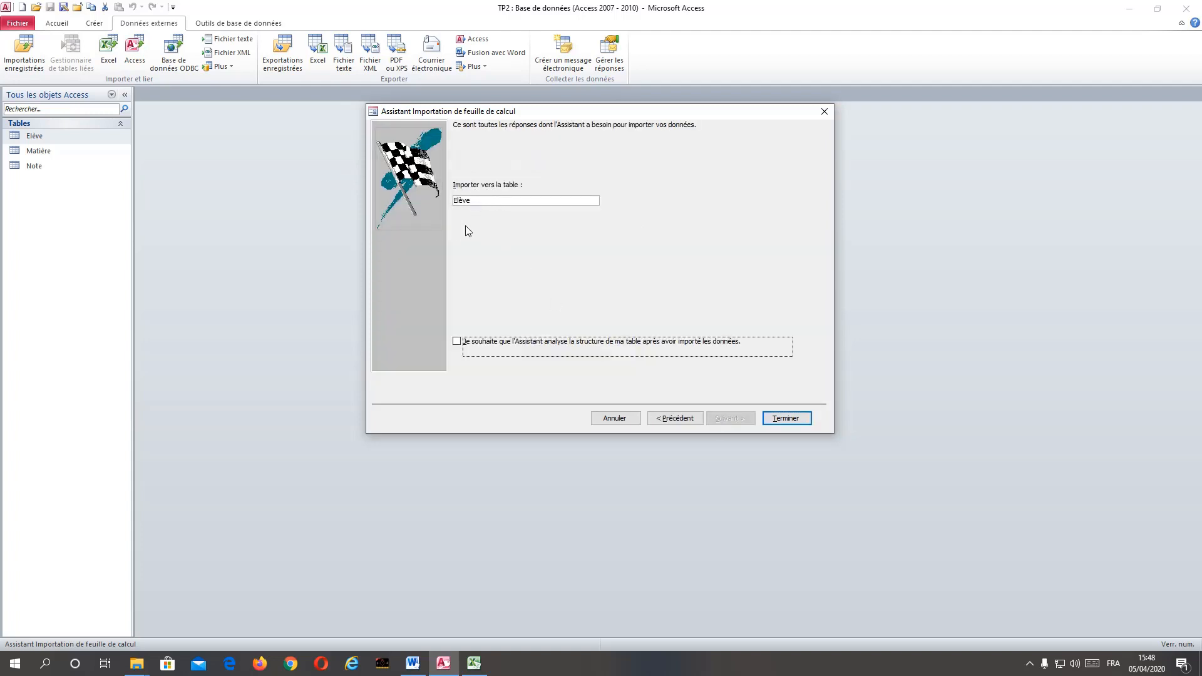
left_click(790, 419)
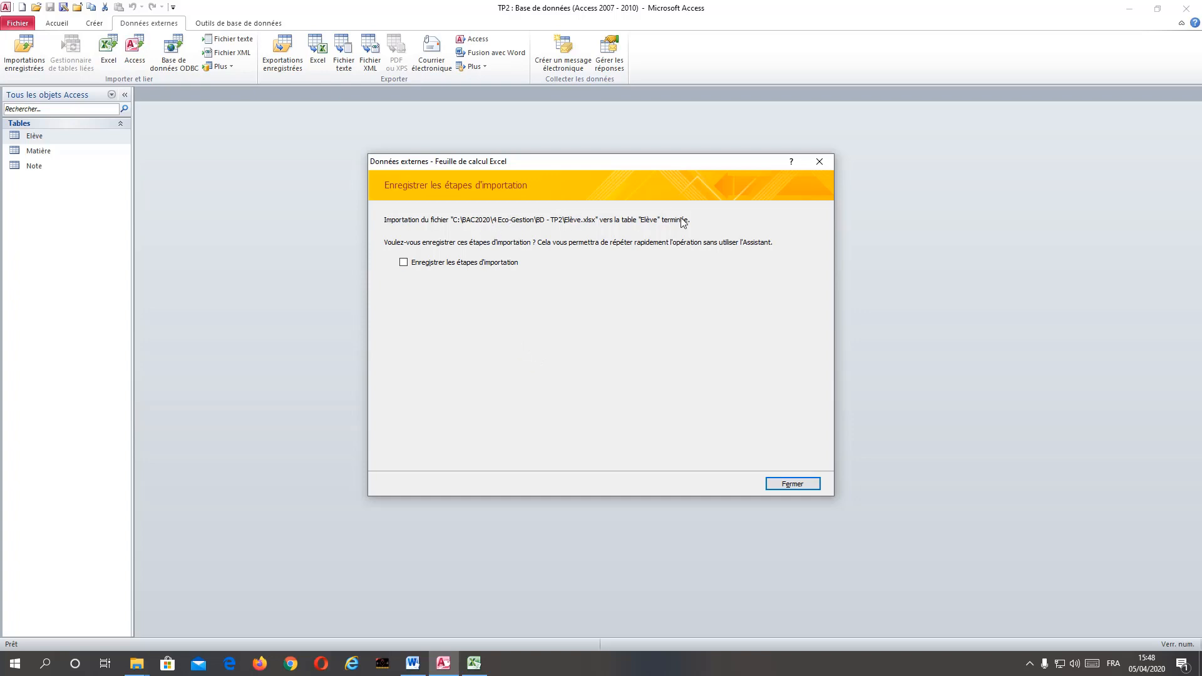
left_click(787, 482)
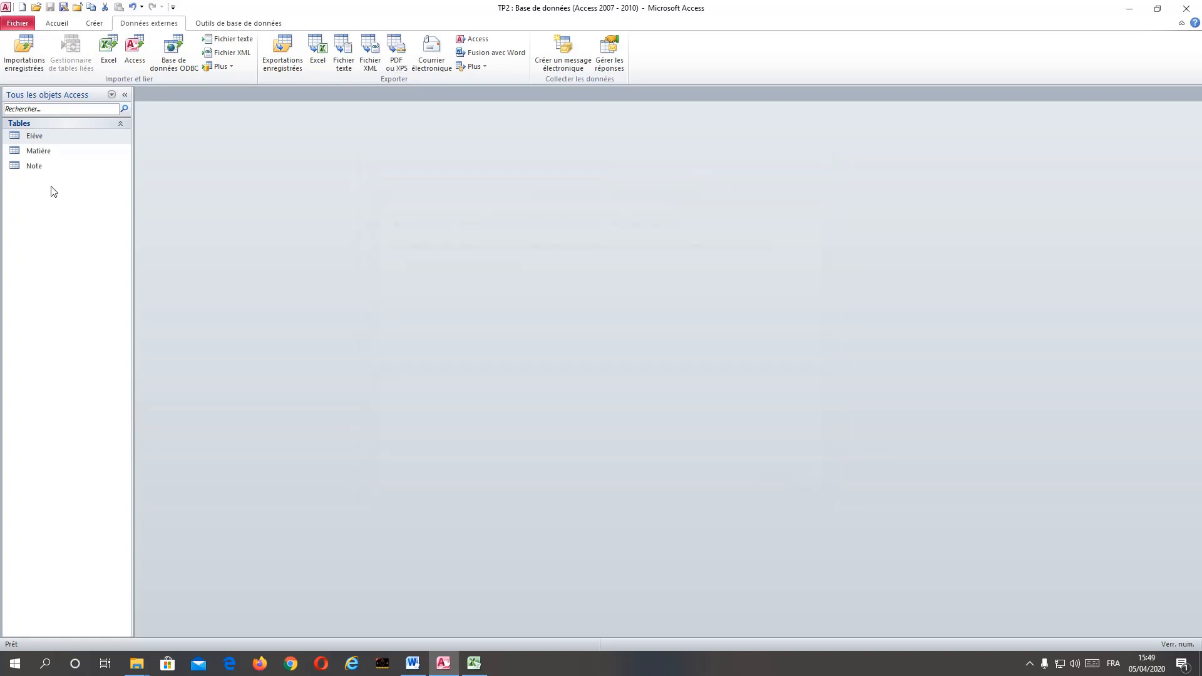
Step: Permanently delete all records from the Elève table and close it
double_click(33, 138)
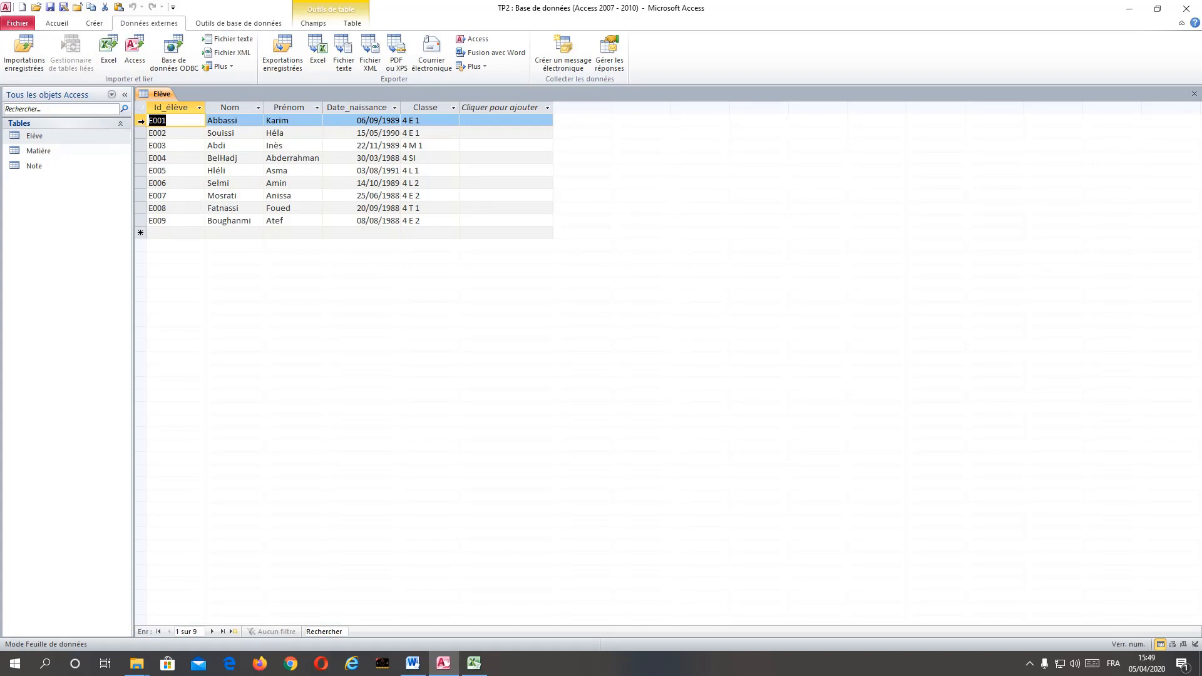
left_click_drag(141, 121, 148, 219)
right_click(147, 180)
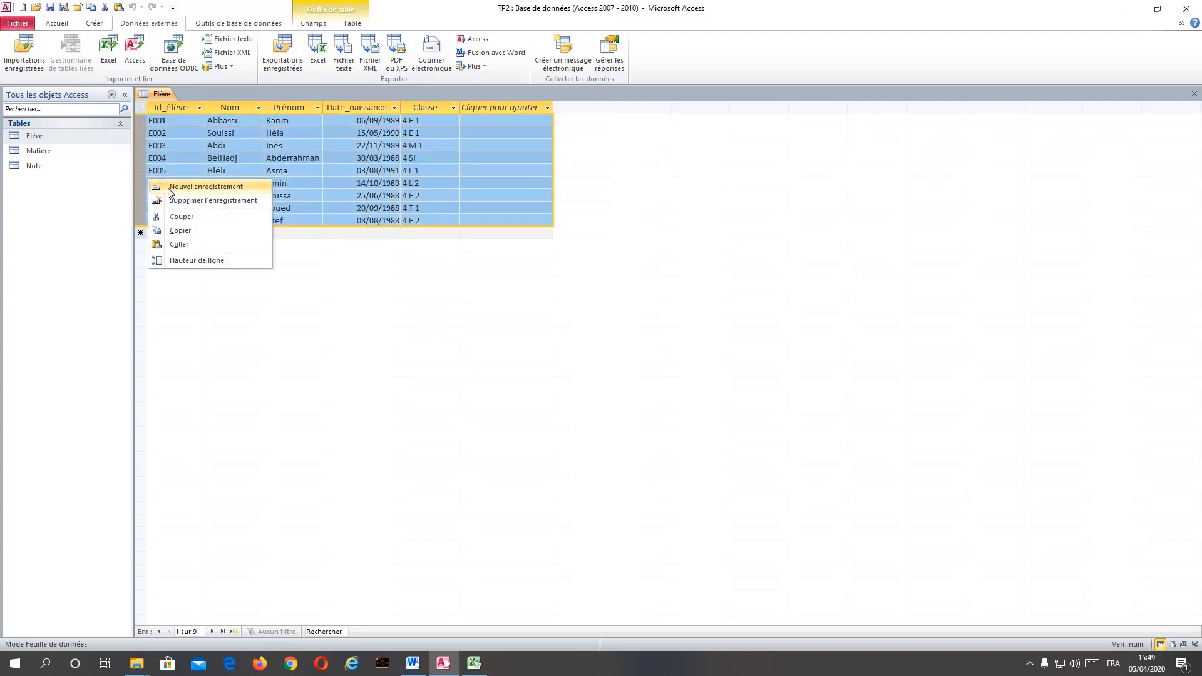
left_click(185, 200)
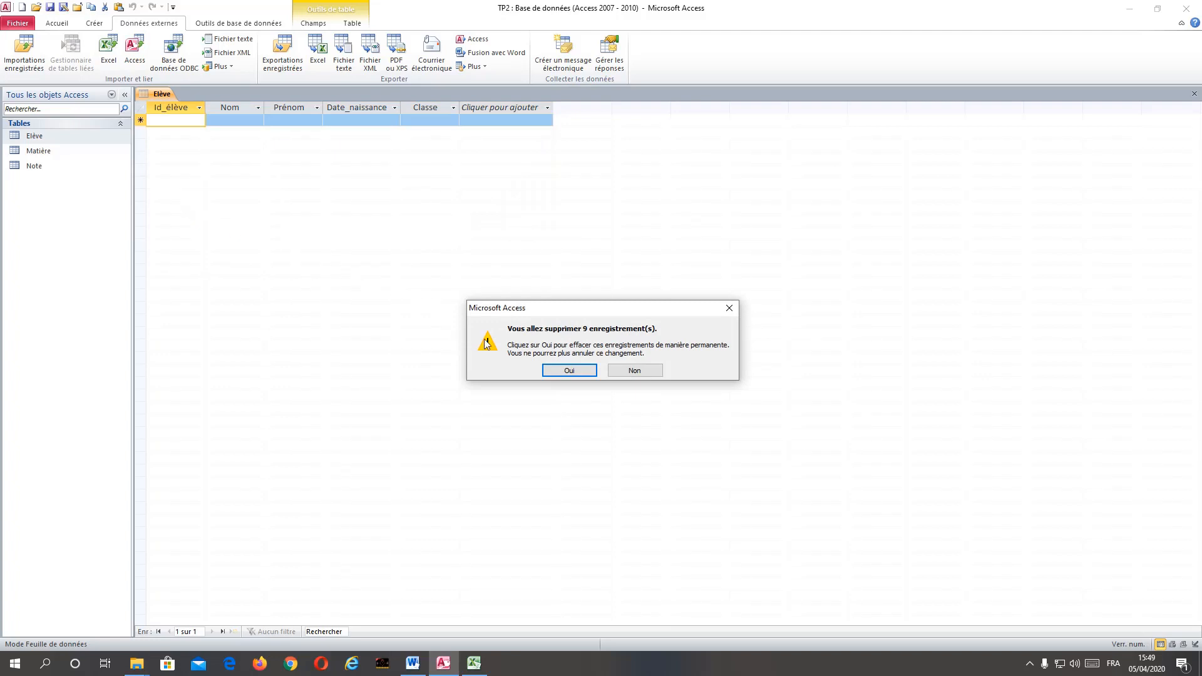
left_click(558, 374)
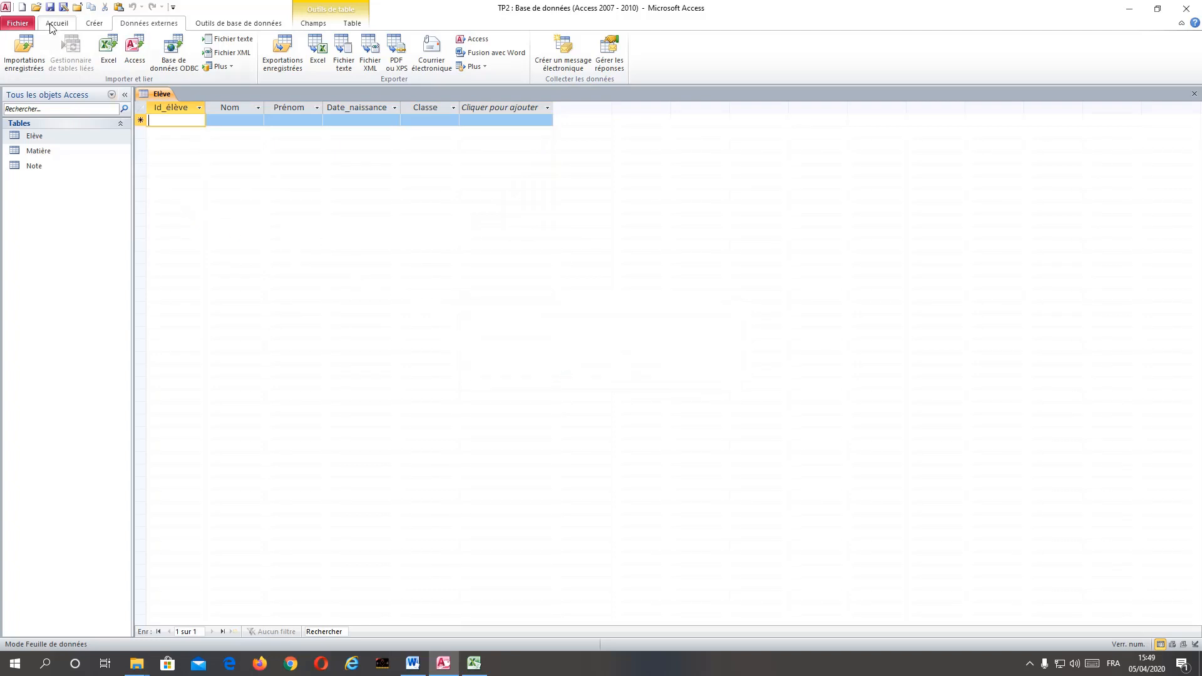
left_click(1194, 93)
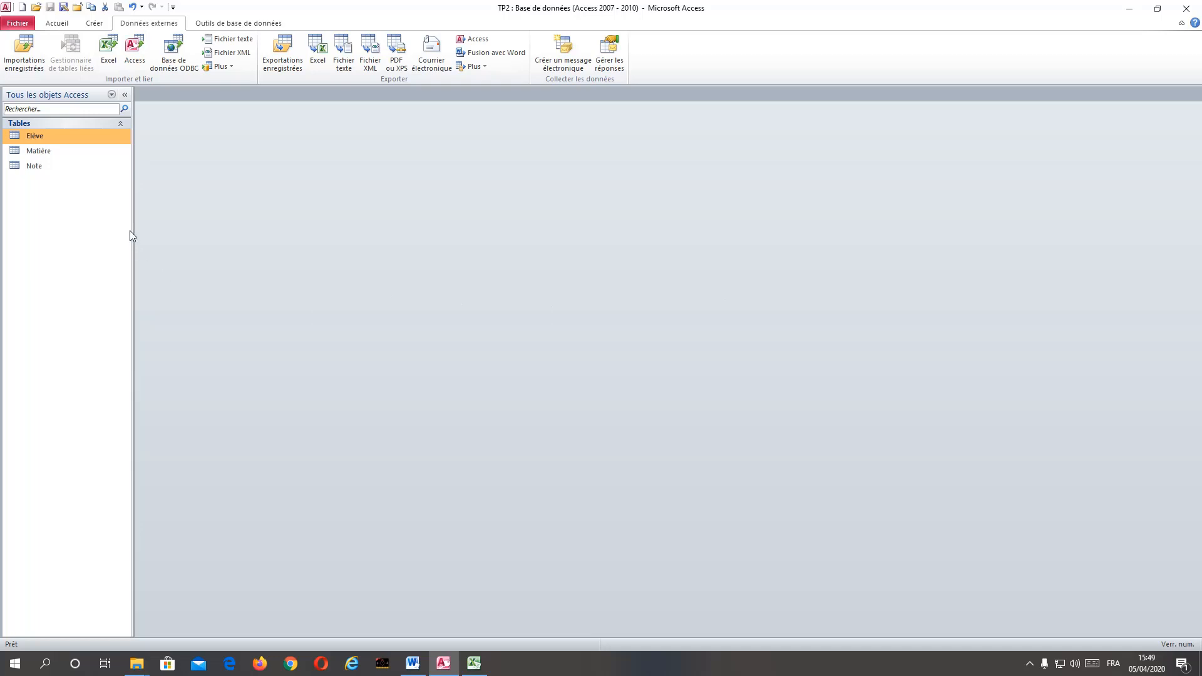
Step: Rename the Elève table's Id_élève field to Id_éleve in design view, save the table, and compare the name with the workbook's header
right_click(32, 137)
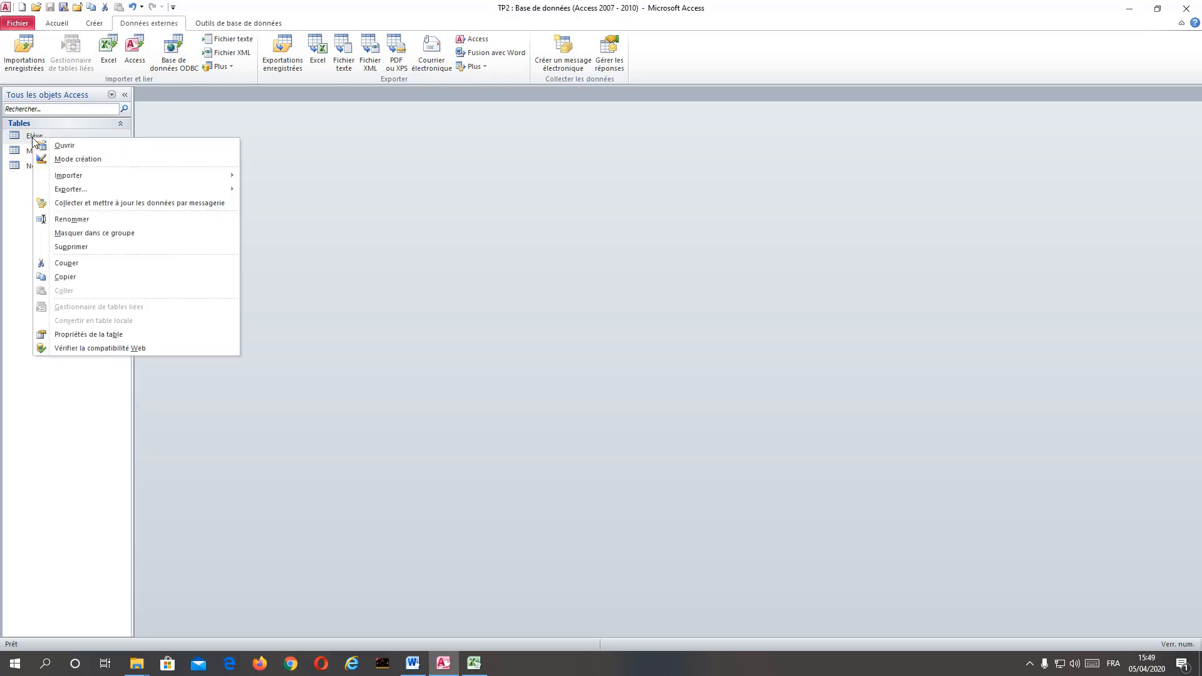
left_click(62, 161)
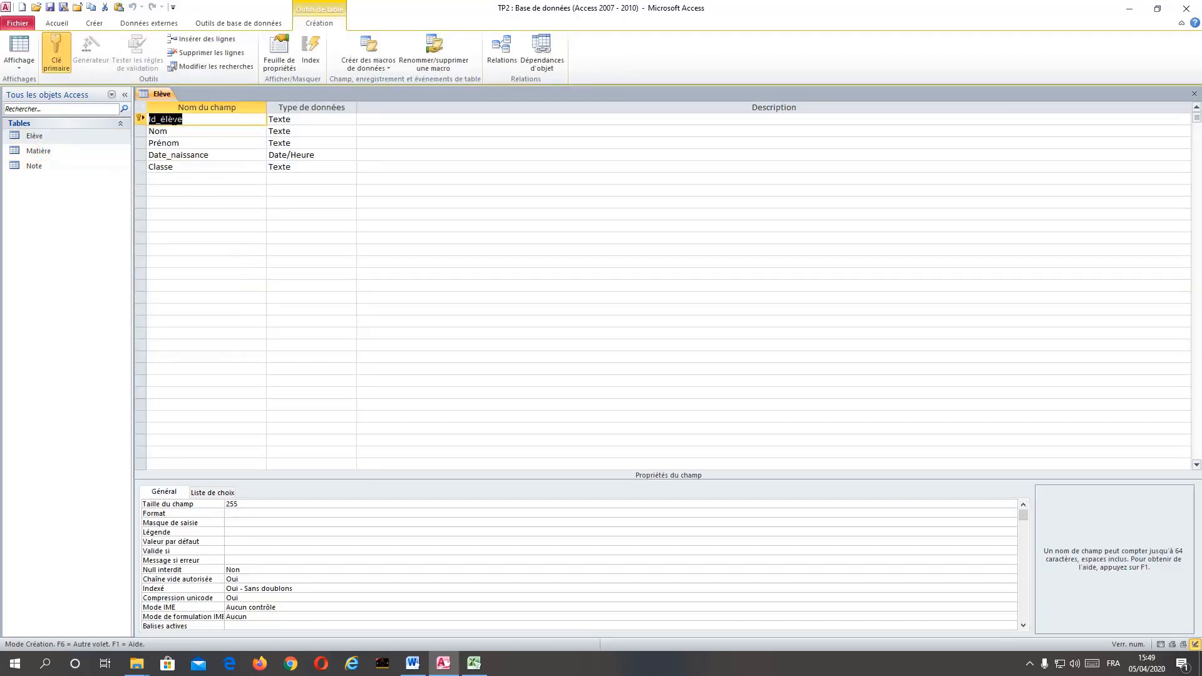
left_click(167, 119)
key("BackSpace")
type("e")
left_click(50, 8)
double_click(180, 119)
left_click(474, 663)
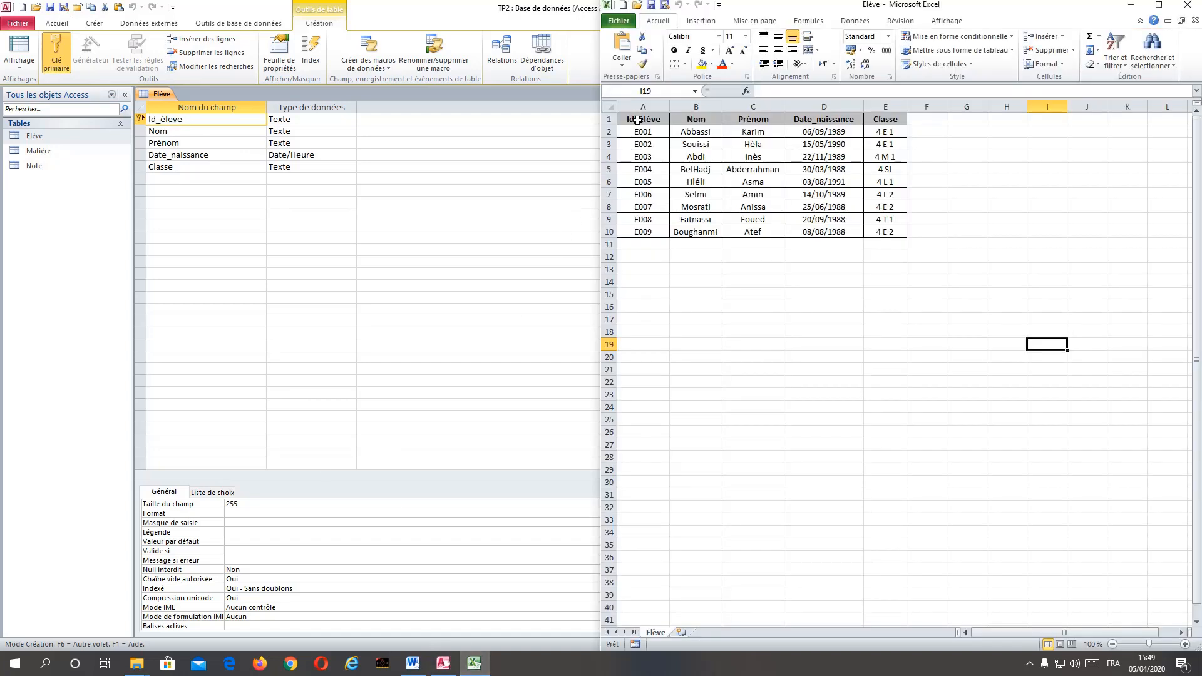
Step: Close the Elève table's design and set up an import of Elève.xlsx that appends a copy of its records to the Elève table
left_click(1130, 5)
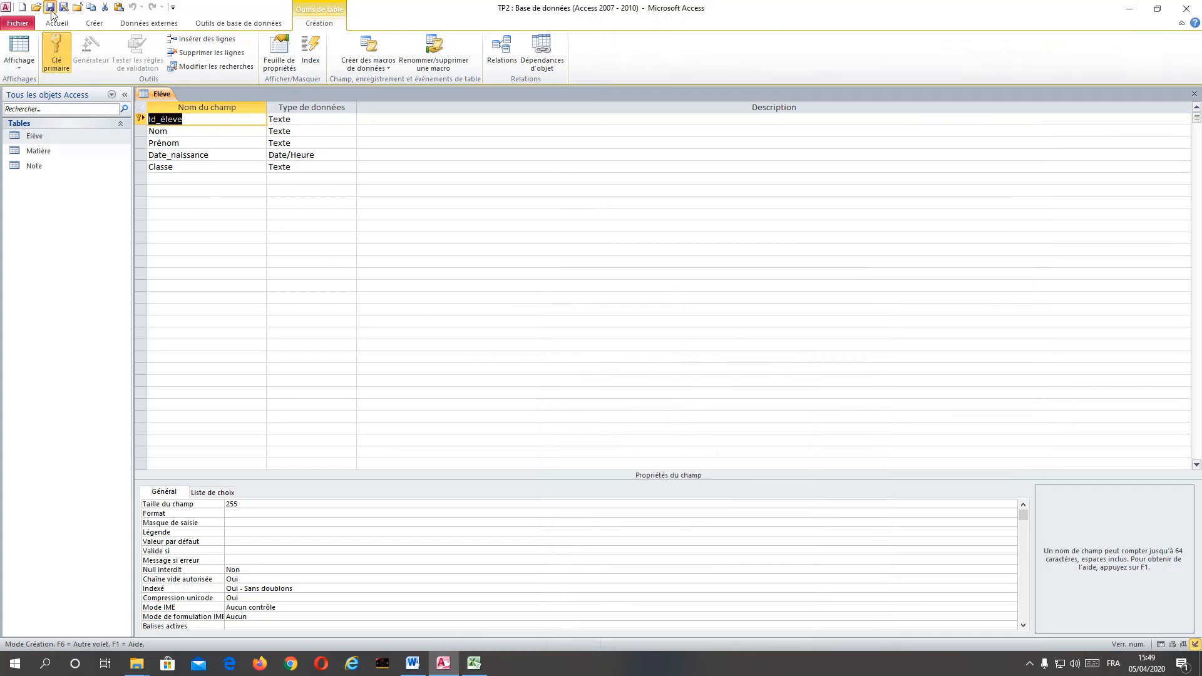
left_click(1193, 94)
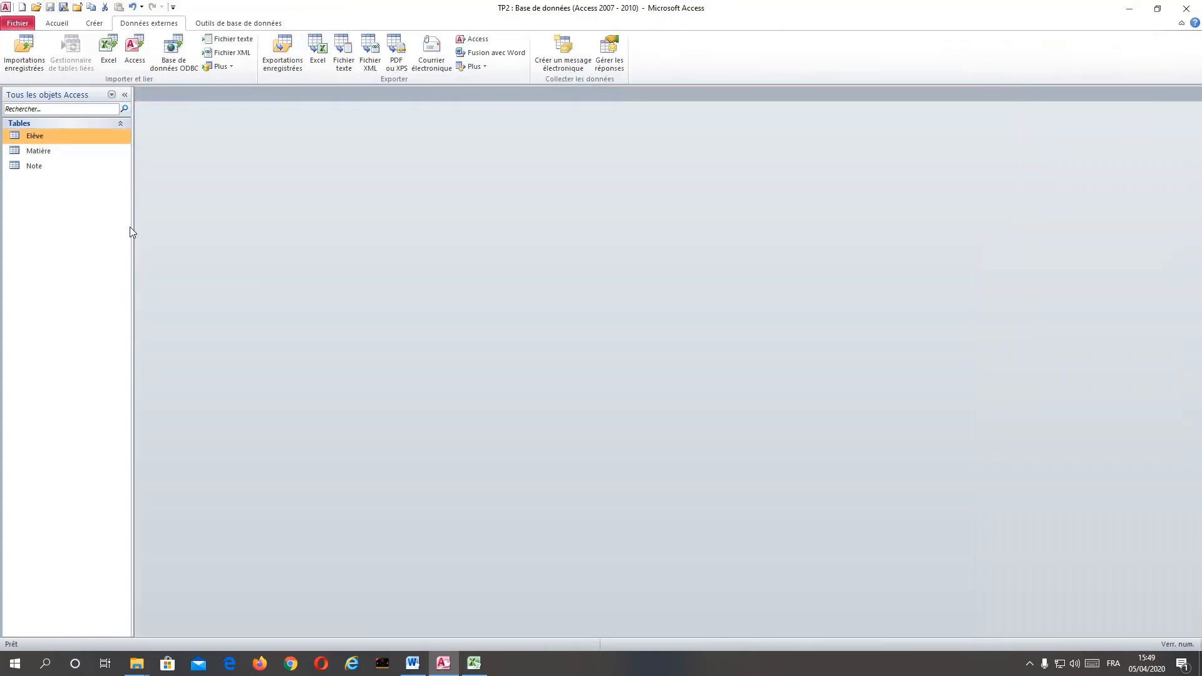
left_click(103, 49)
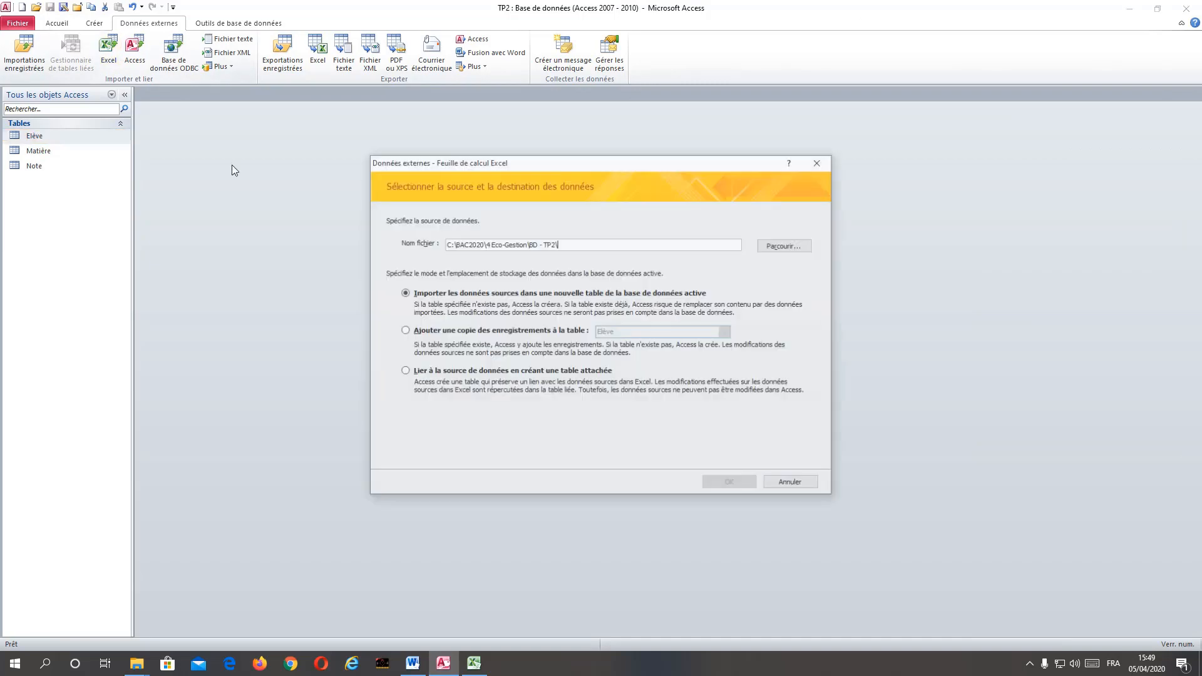
left_click(786, 245)
left_click(554, 258)
double_click(554, 257)
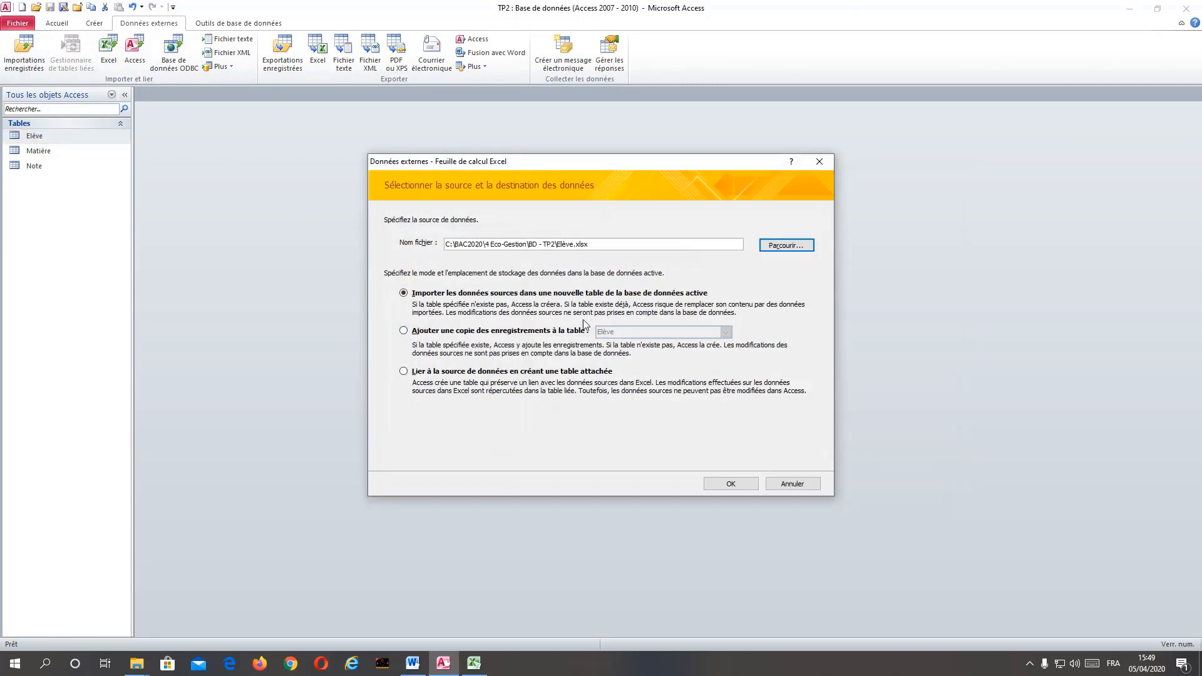
left_click(423, 336)
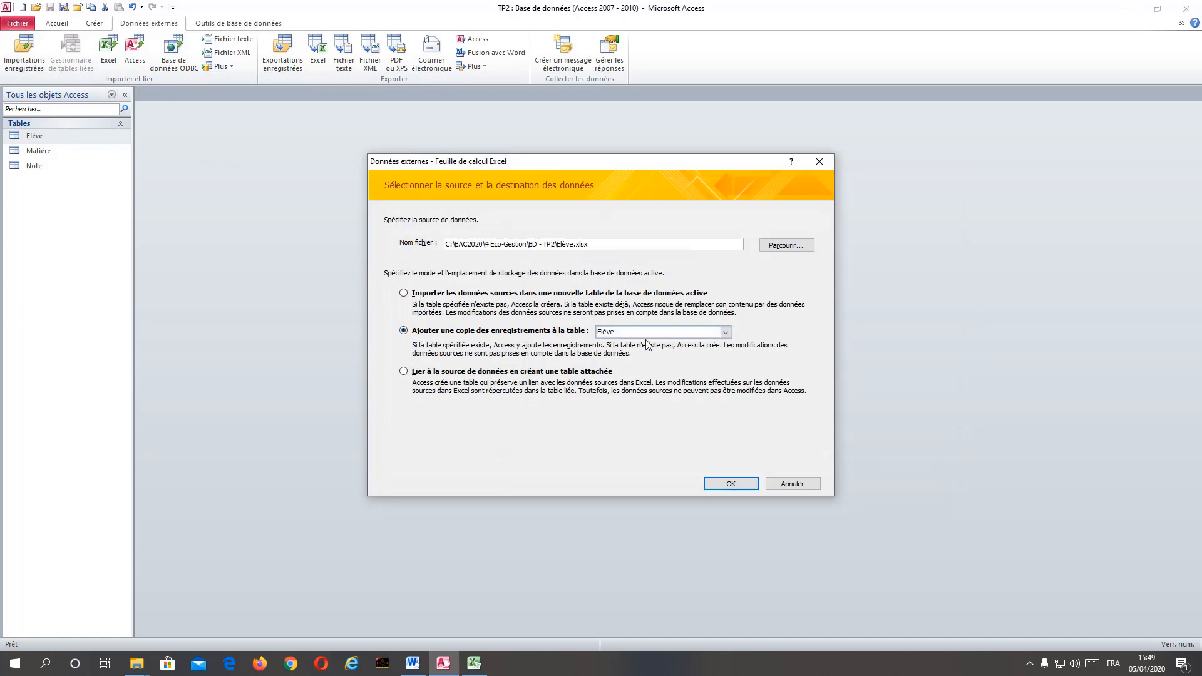
left_click(723, 483)
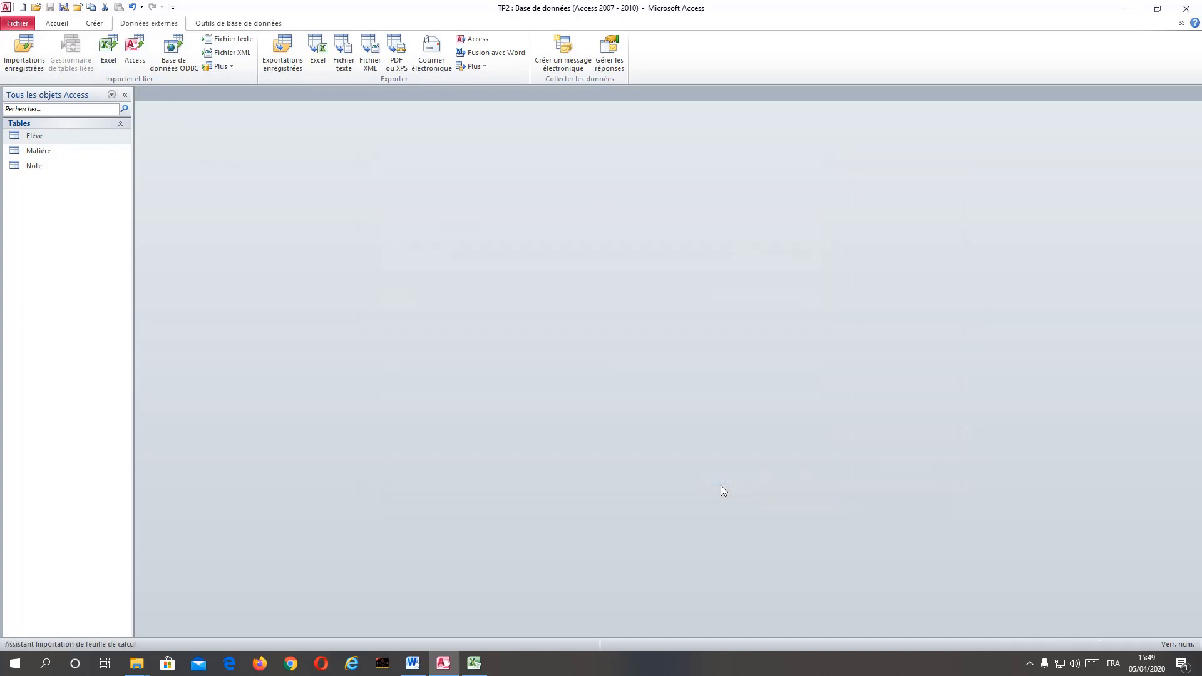
Step: Try to complete the import into the Elève table with its Id_éleve field name, and cancel the import wizard
left_click(726, 418)
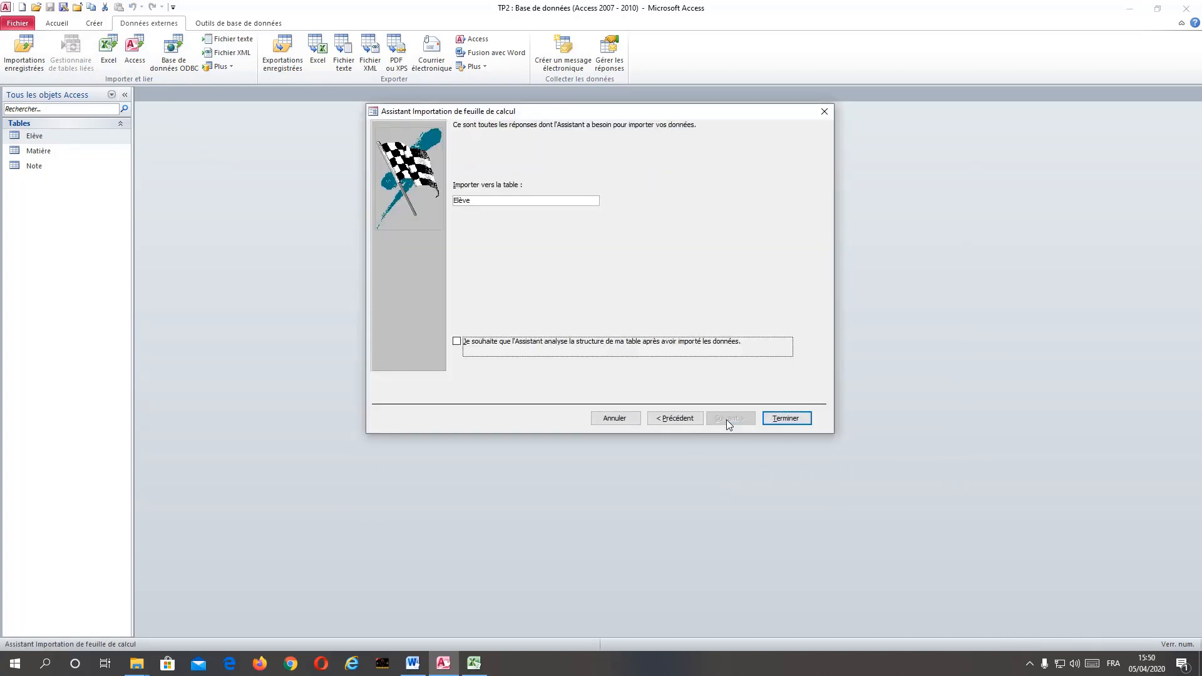
left_click(786, 419)
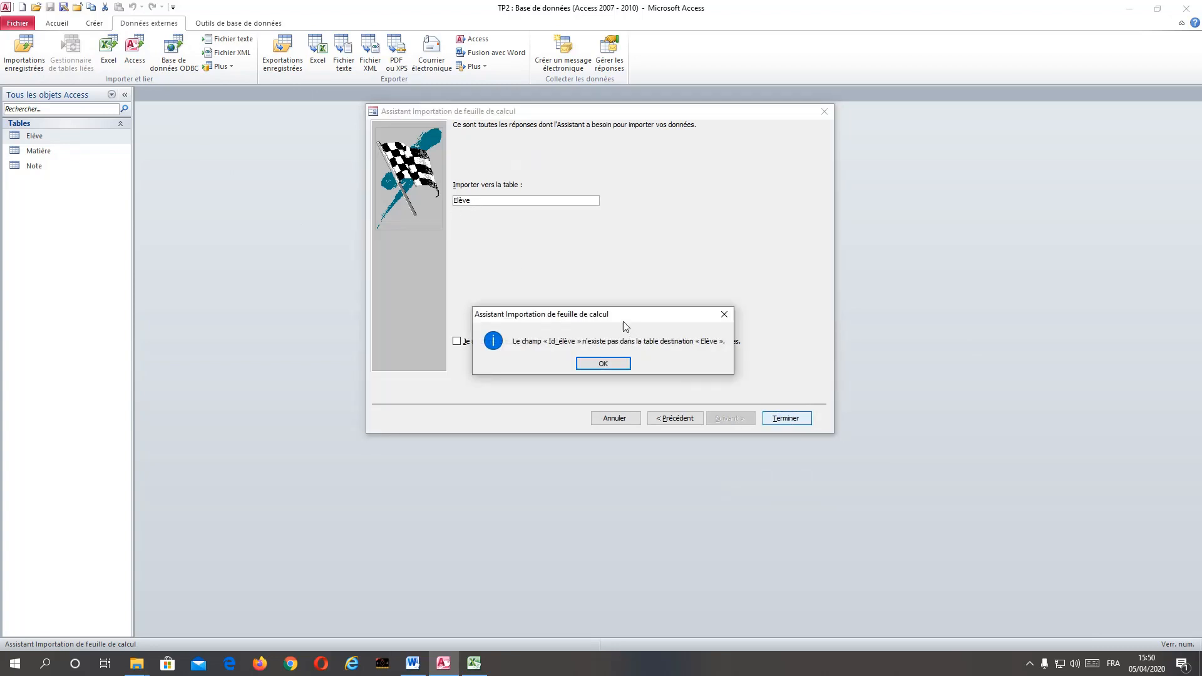
left_click_drag(622, 316, 643, 259)
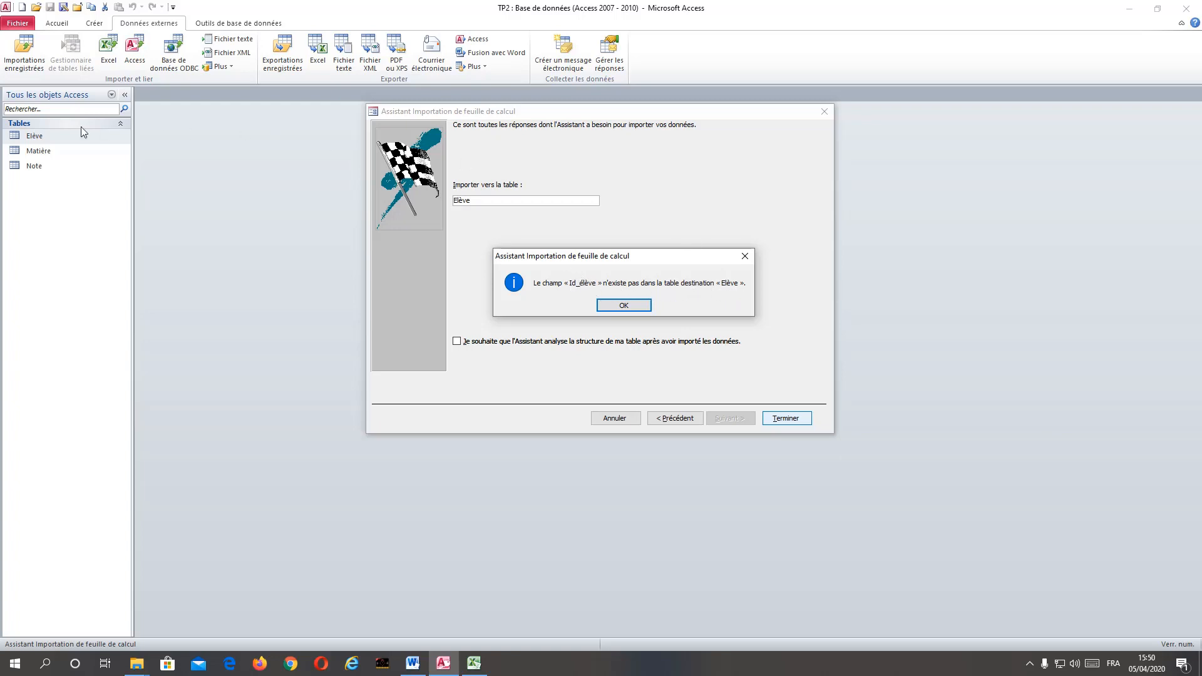
left_click(610, 307)
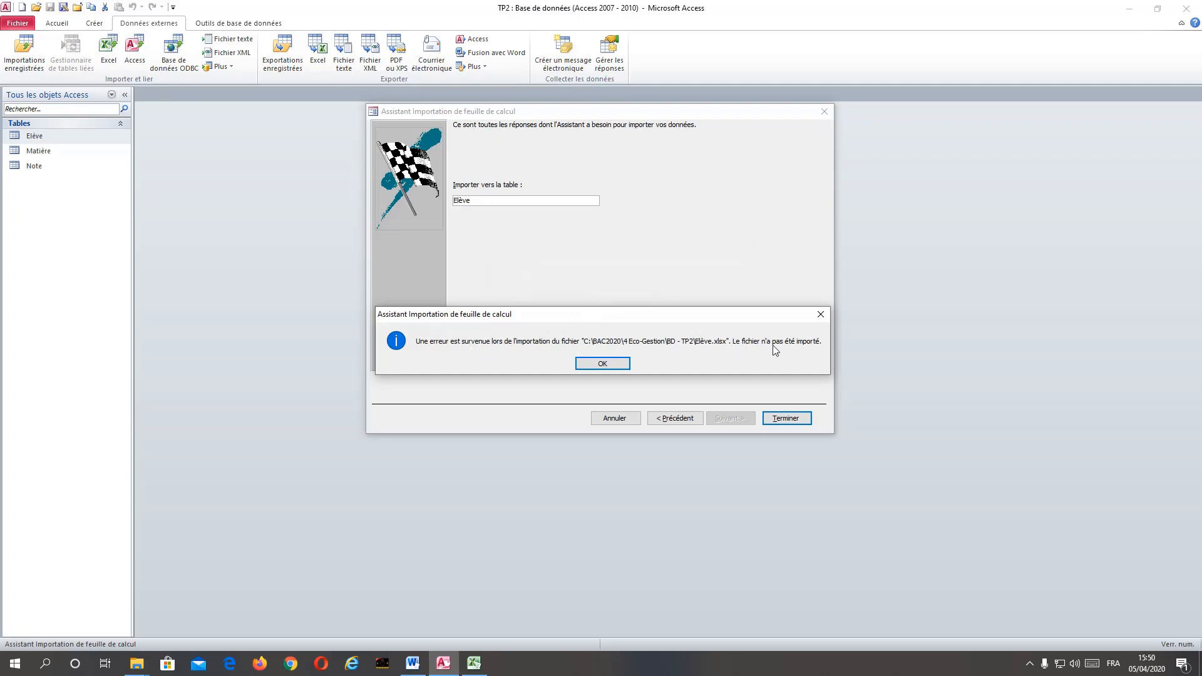
left_click(598, 364)
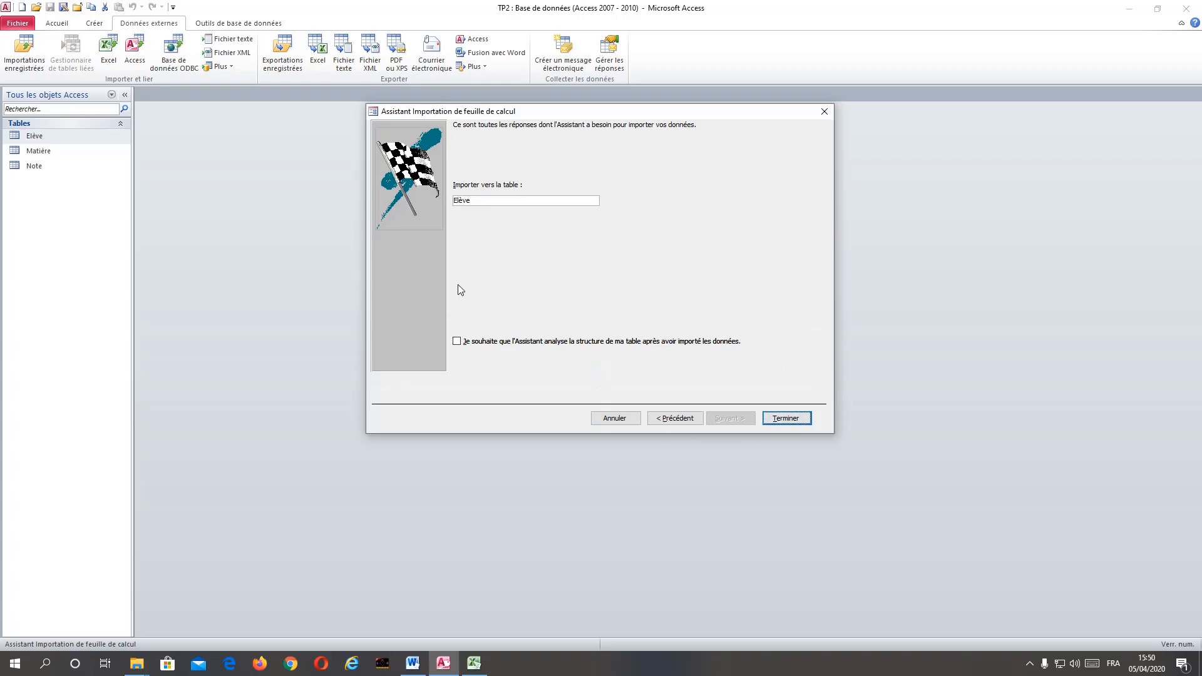
left_click(601, 421)
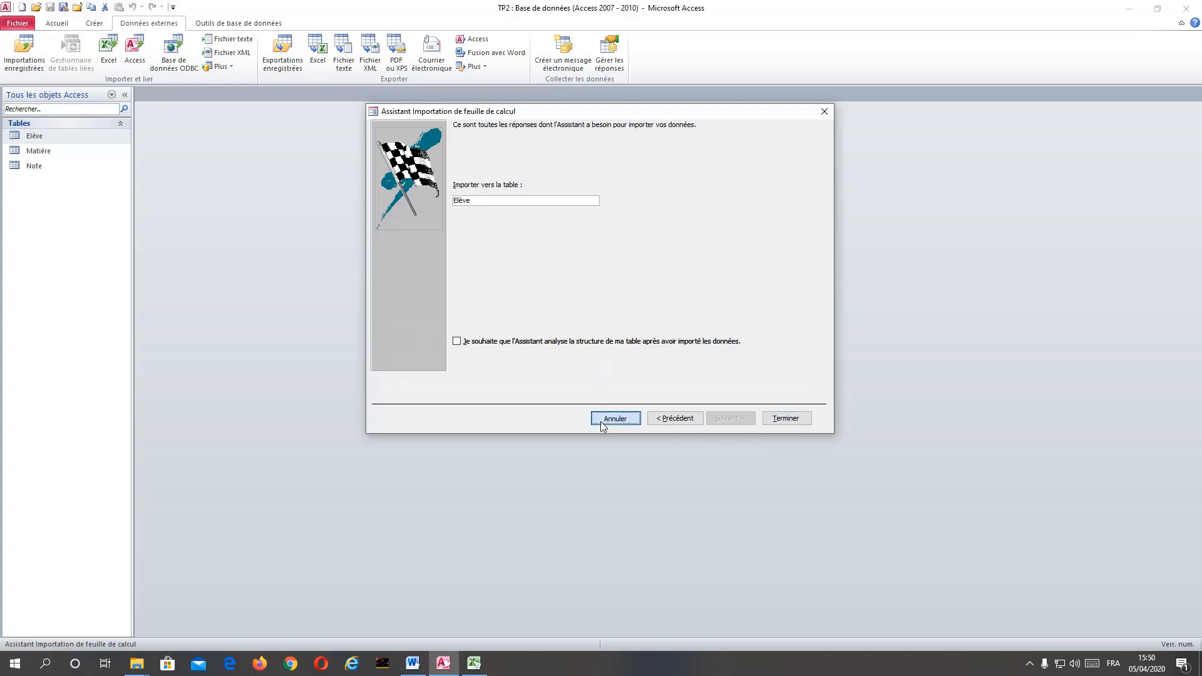
Step: Check the Elève table's records, rename its Id_éleve field to Id_élève in design view, and save and close the table
double_click(28, 139)
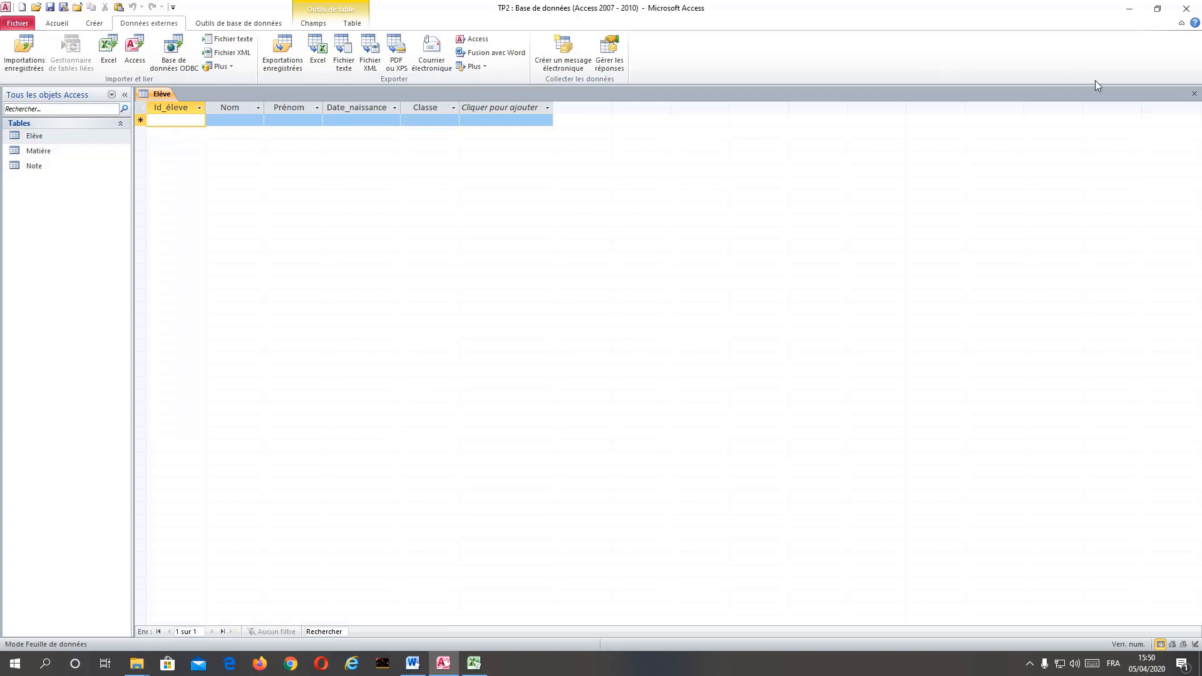
left_click(1194, 93)
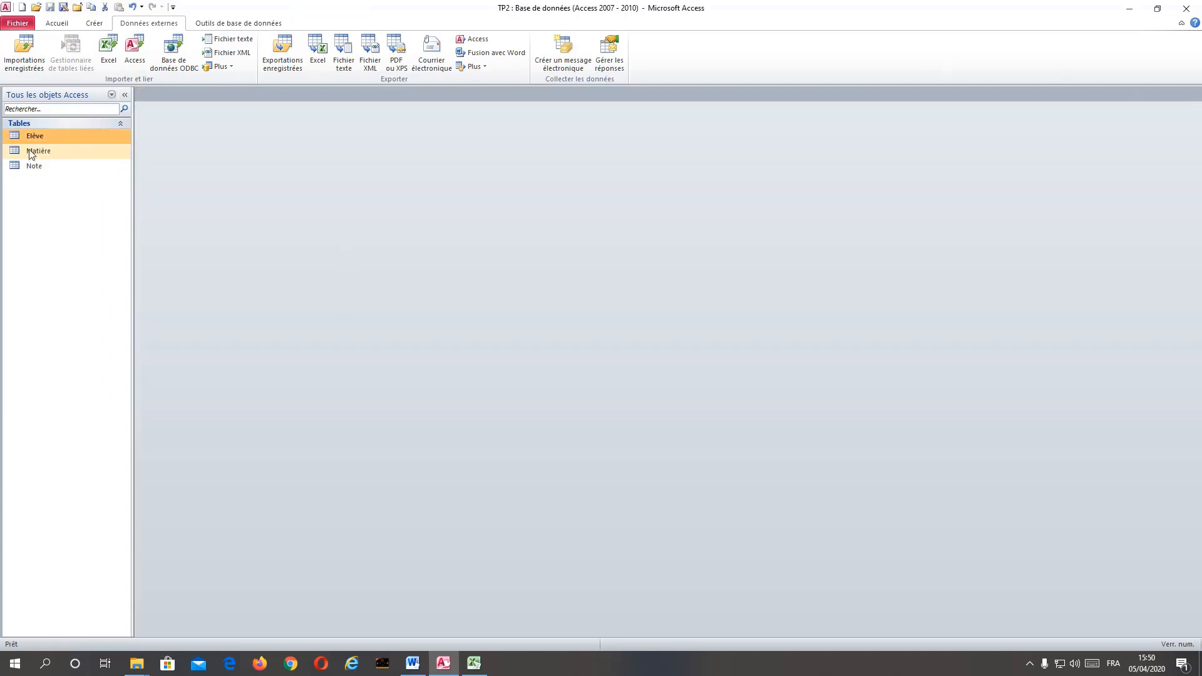
right_click(41, 139)
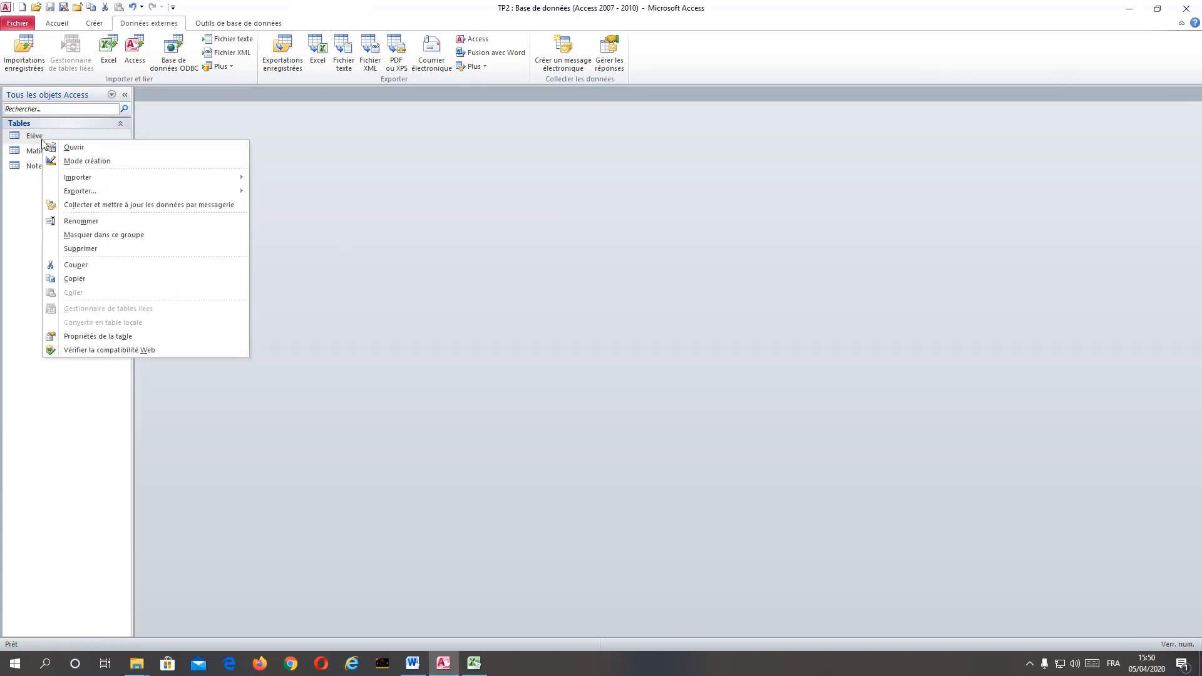
left_click(74, 162)
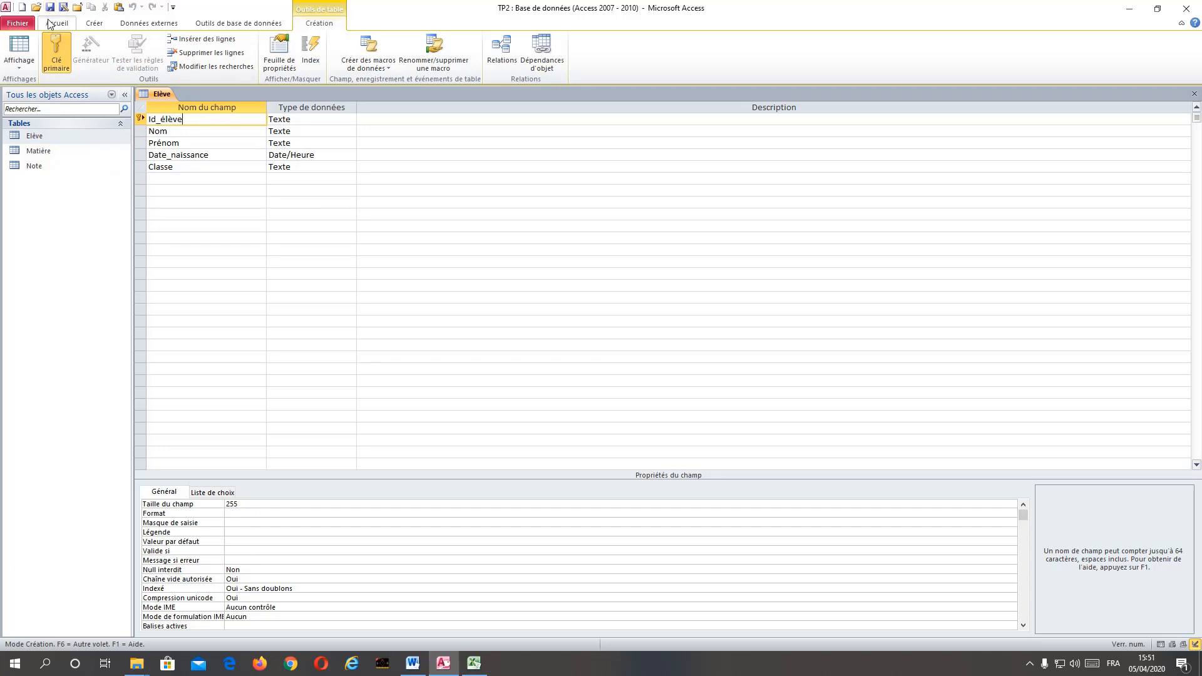
left_click(1194, 94)
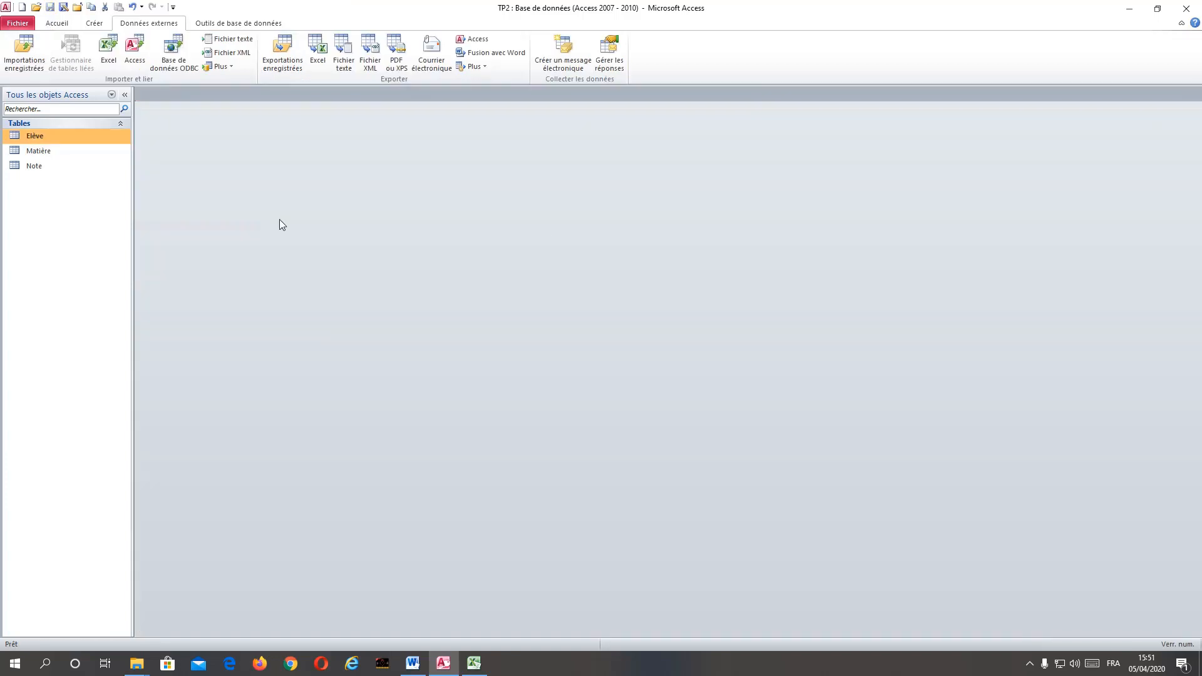
Step: Start an Excel import from Elève.xlsx that appends a copy of the records to the existing Elève table
right_click(64, 136)
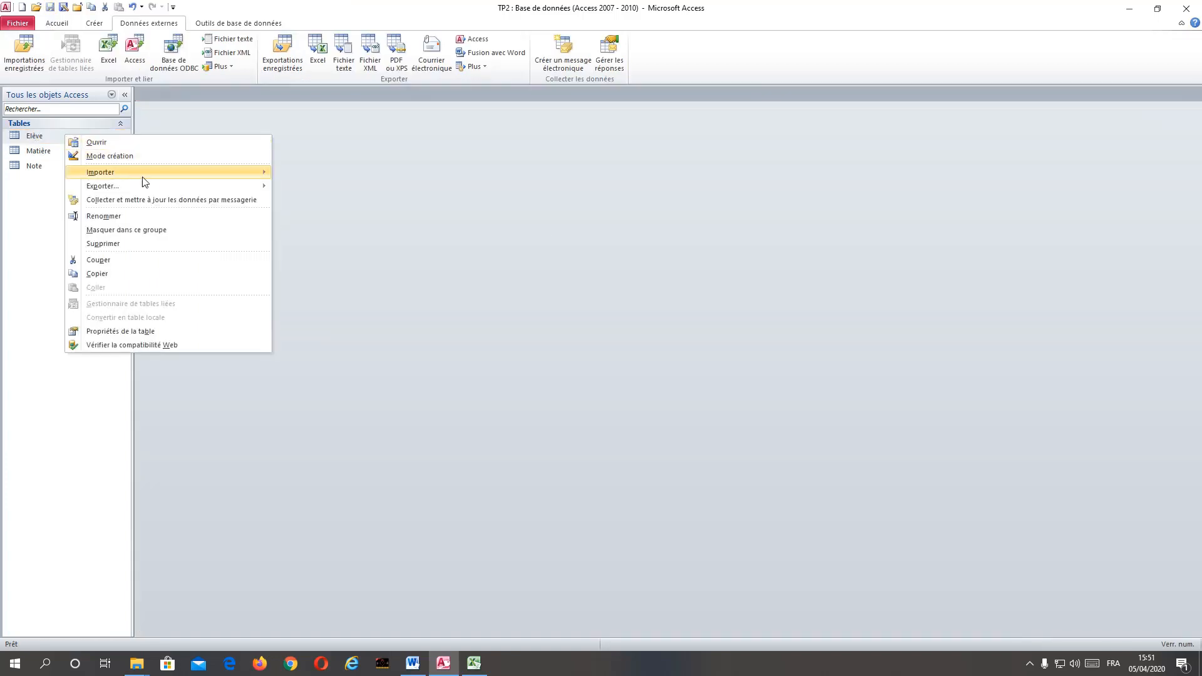
mouse_move(183, 176)
left_click(300, 188)
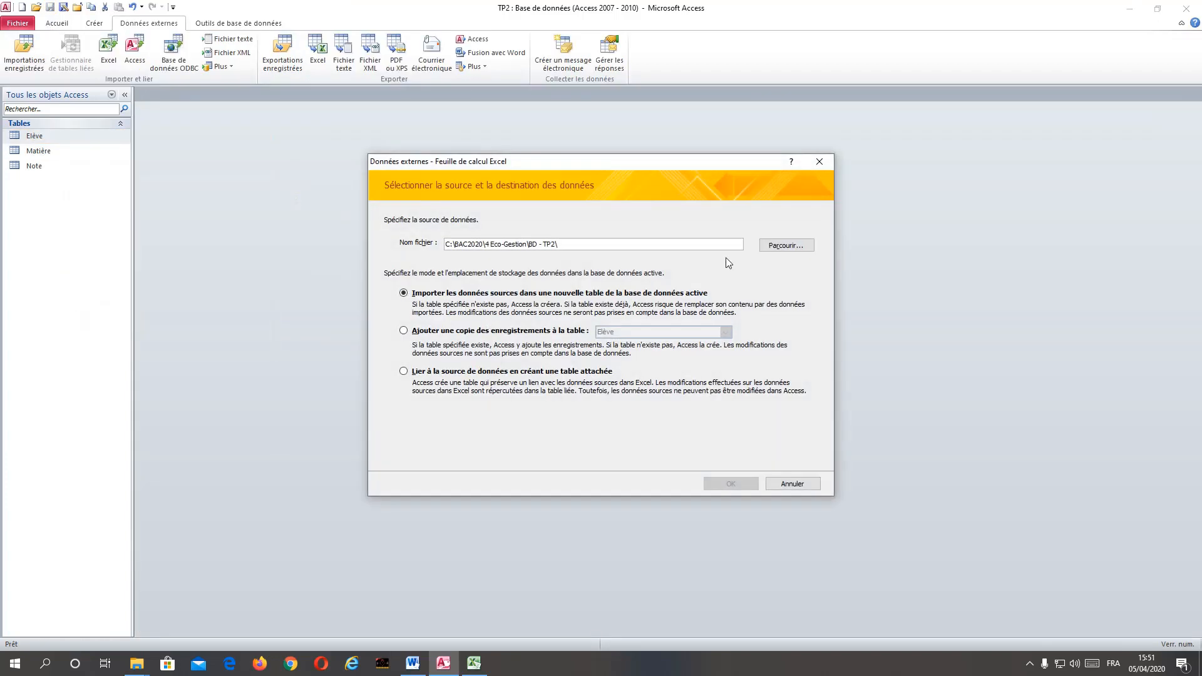
left_click(779, 245)
double_click(563, 257)
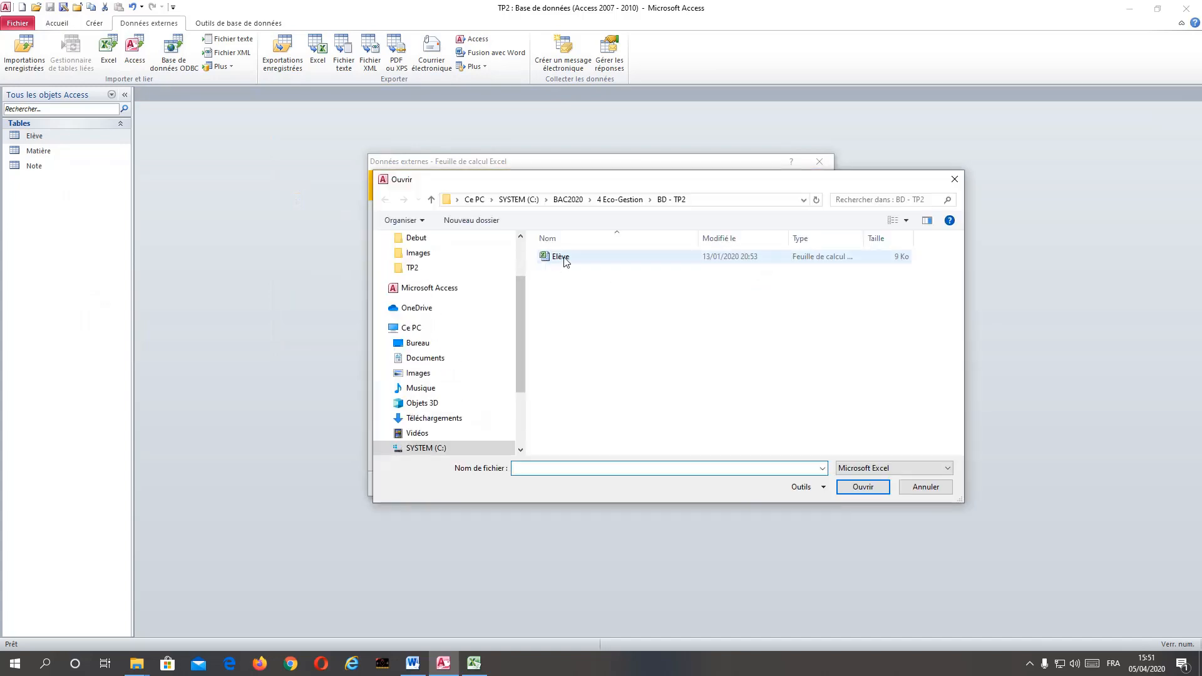
left_click(488, 333)
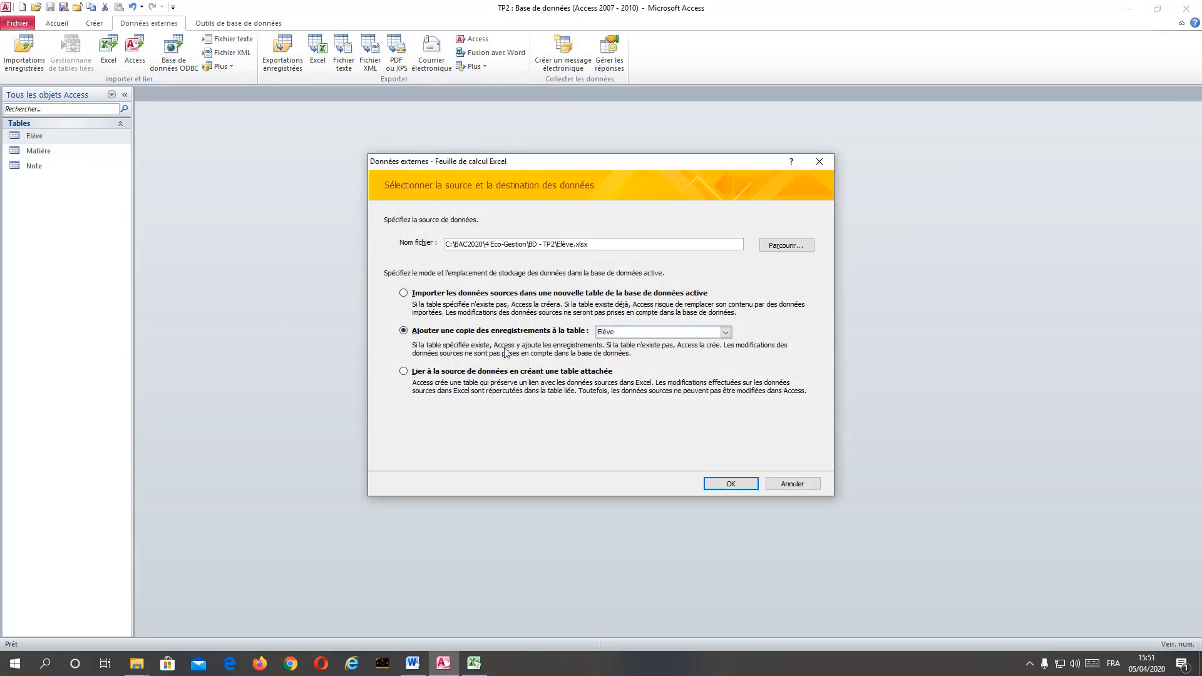
left_click(730, 485)
Step: Finish importing into the Elève table without saving the import steps, and check the table's records before closing it
left_click(731, 419)
left_click(732, 419)
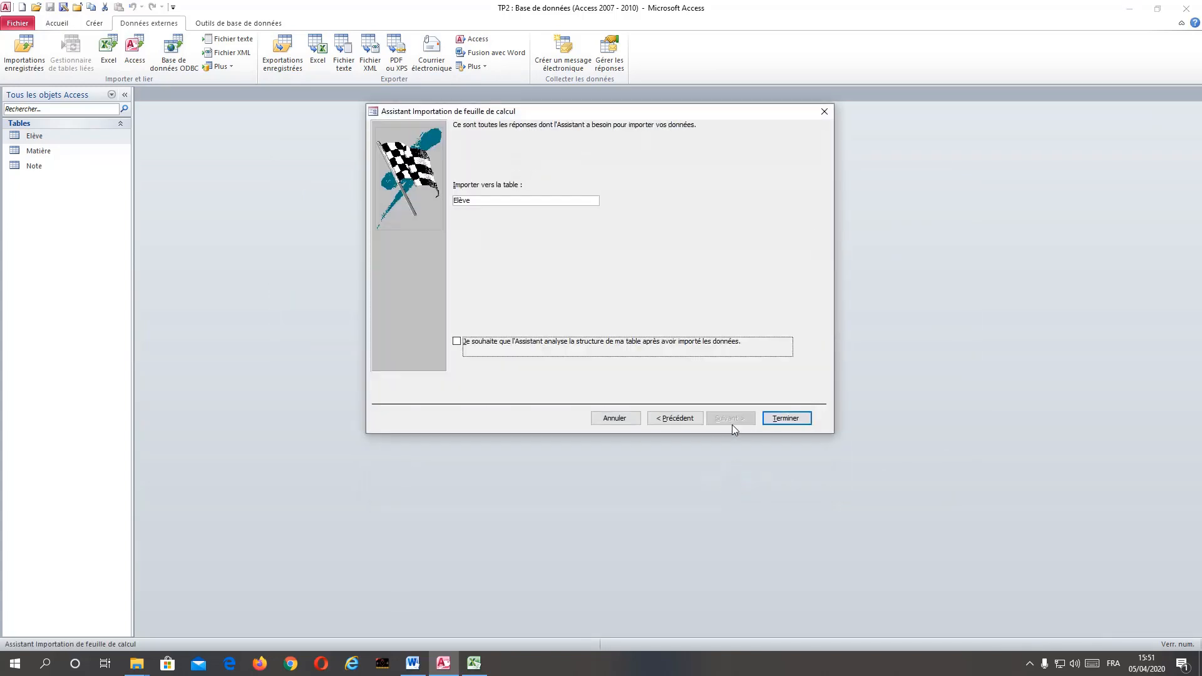
left_click(777, 419)
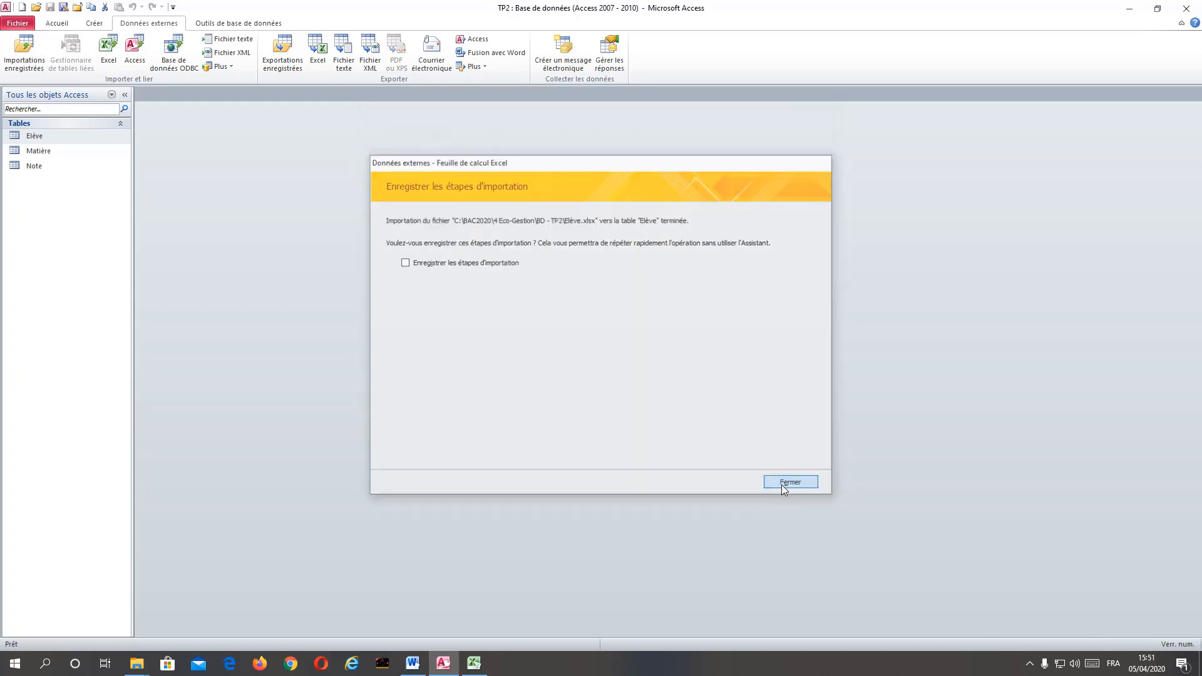
left_click(782, 483)
double_click(45, 138)
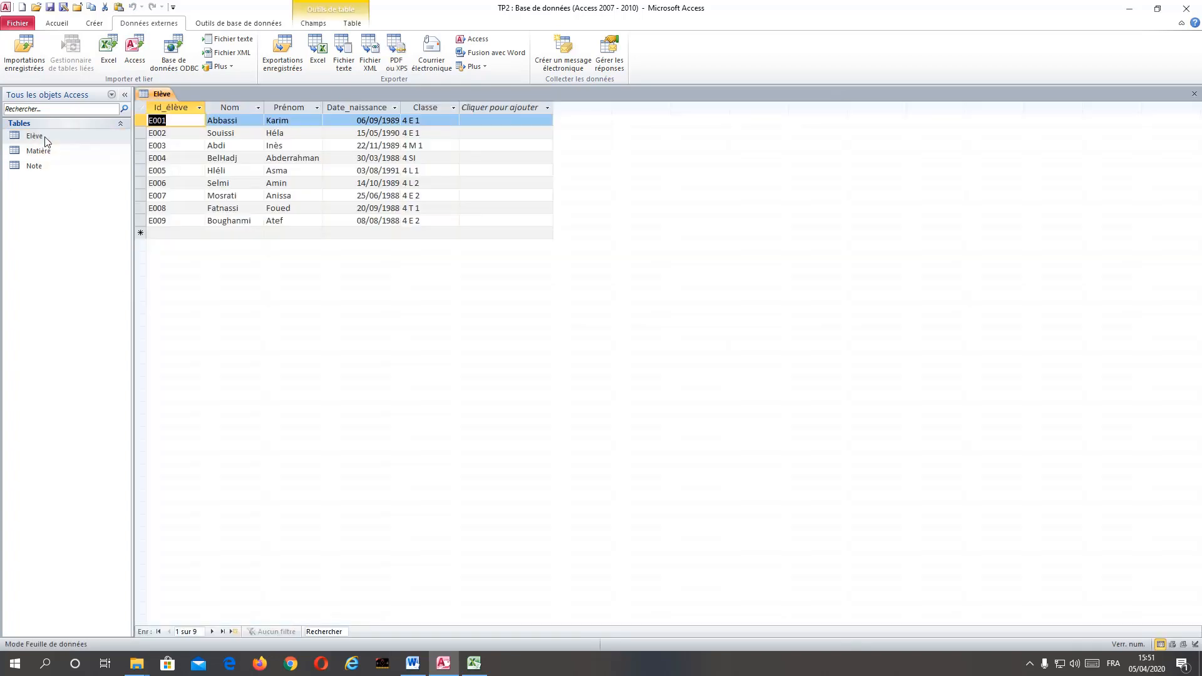
left_click(1194, 94)
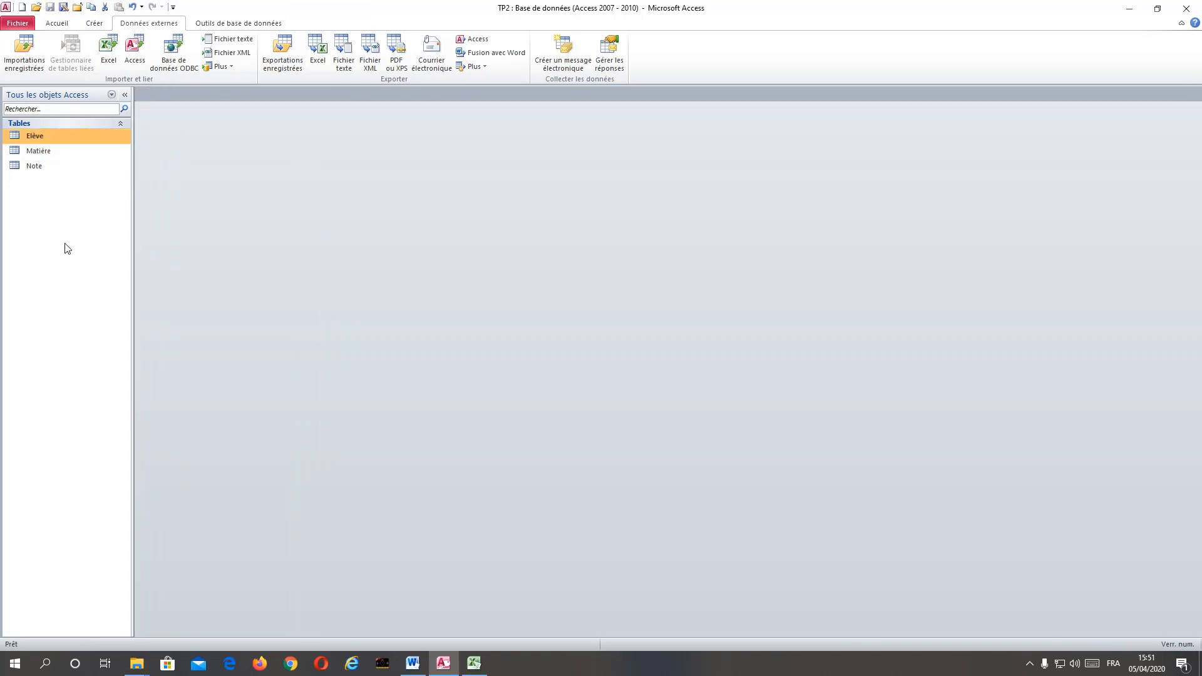
Step: Switch to Excel, add a blank worksheet to the Elève workbook, save it, and return to Access
left_click(474, 663)
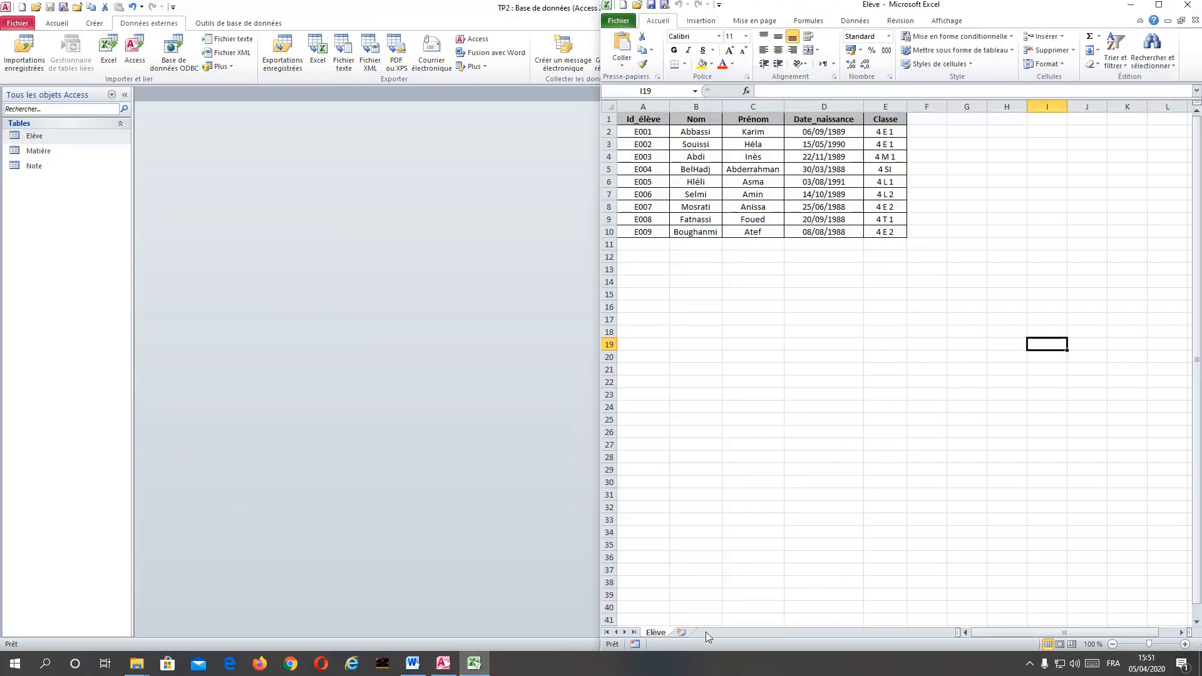
left_click(684, 632)
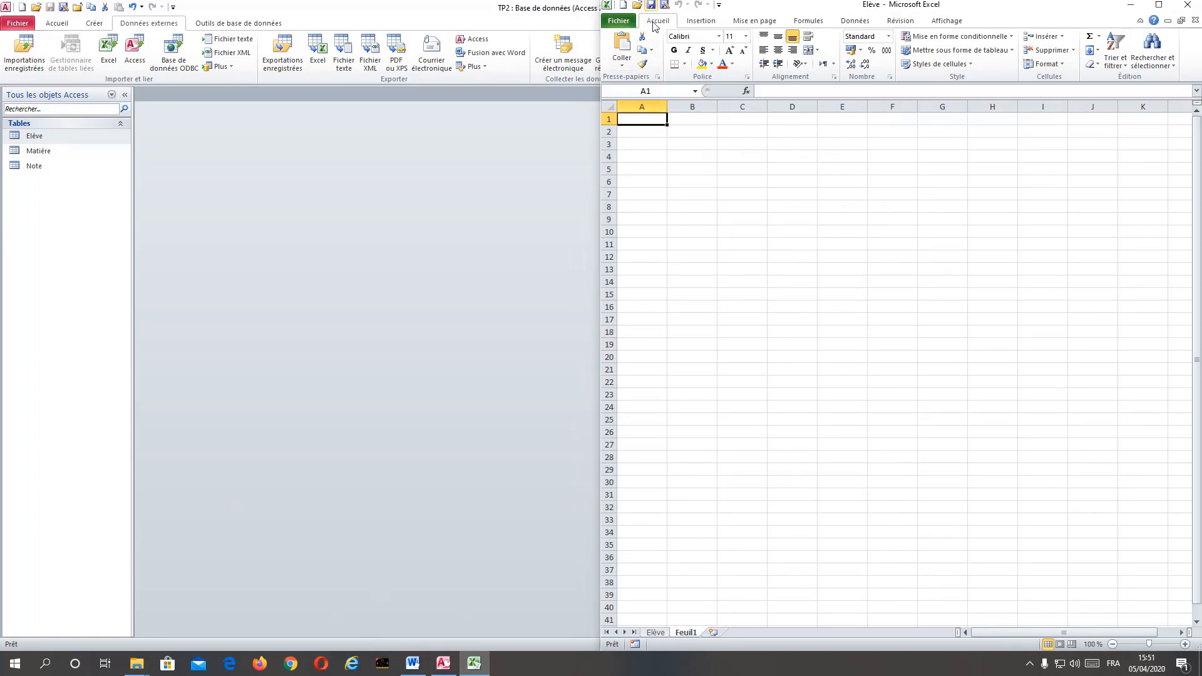
left_click(1130, 5)
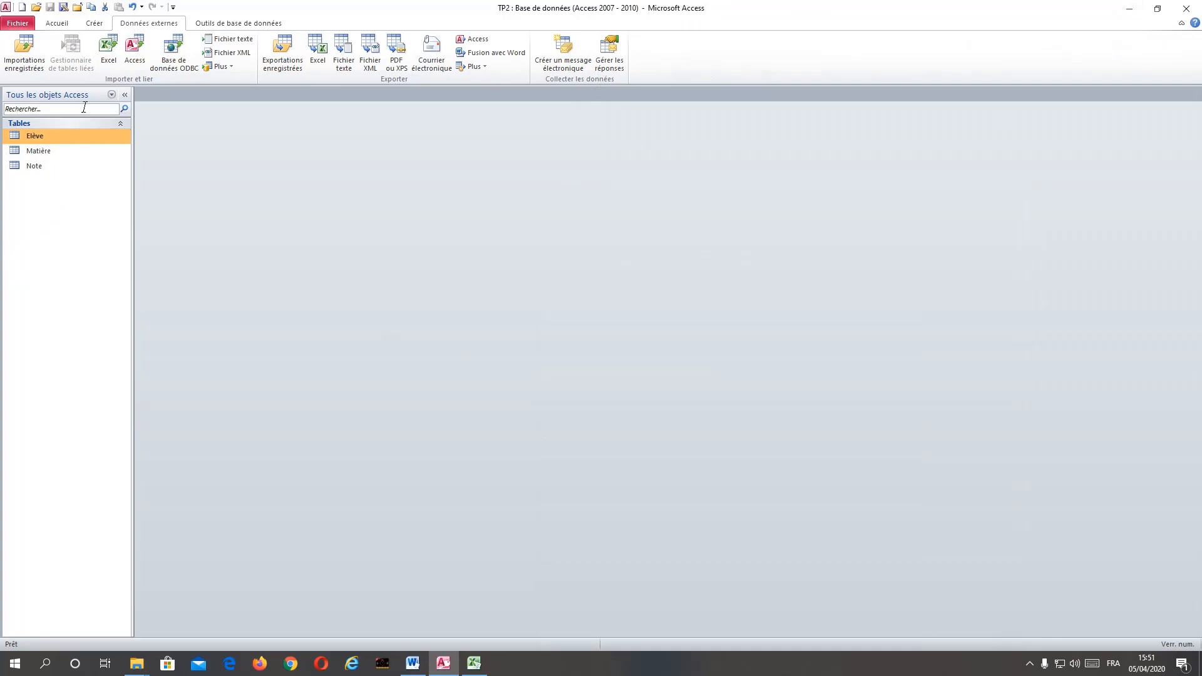
Step: Set up another import of the updated Elève.xlsx workbook, choosing to append its records to the Elève table
left_click(108, 68)
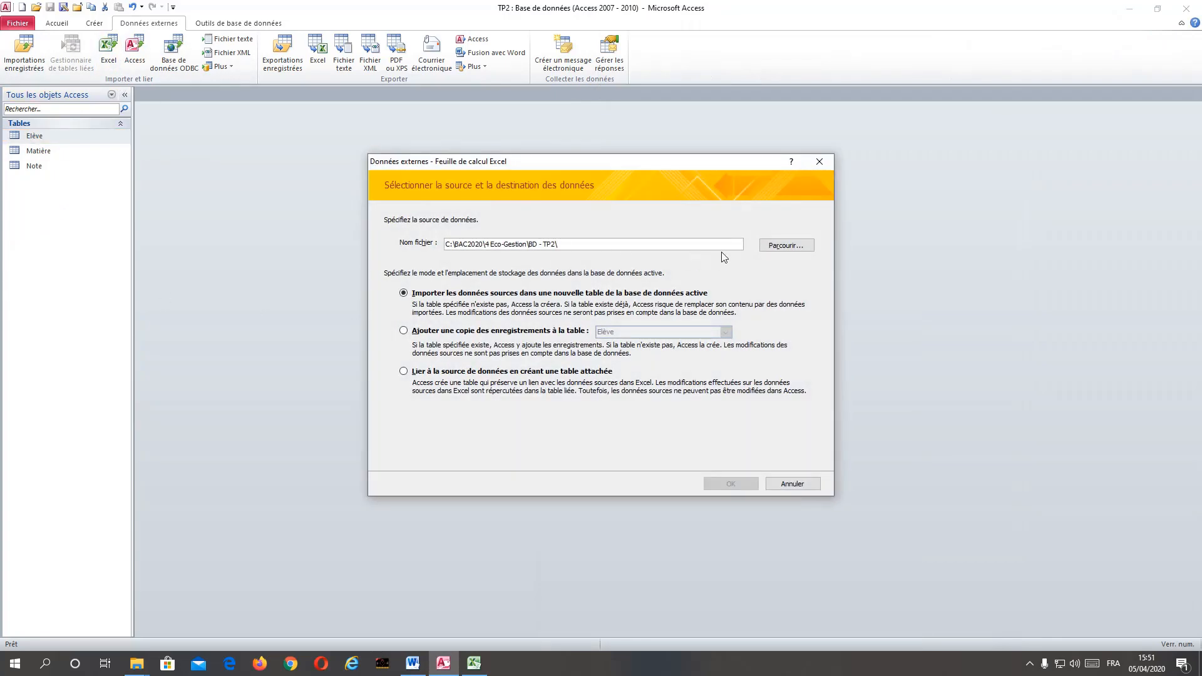
left_click(786, 245)
left_click(561, 257)
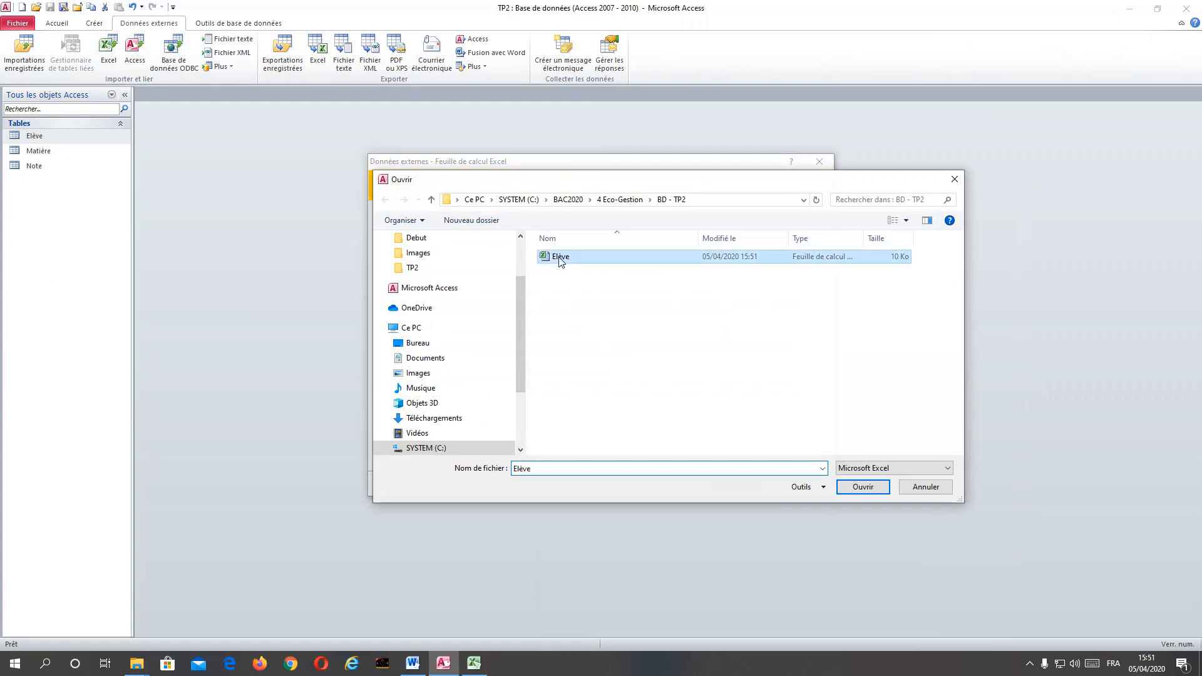
left_click(858, 489)
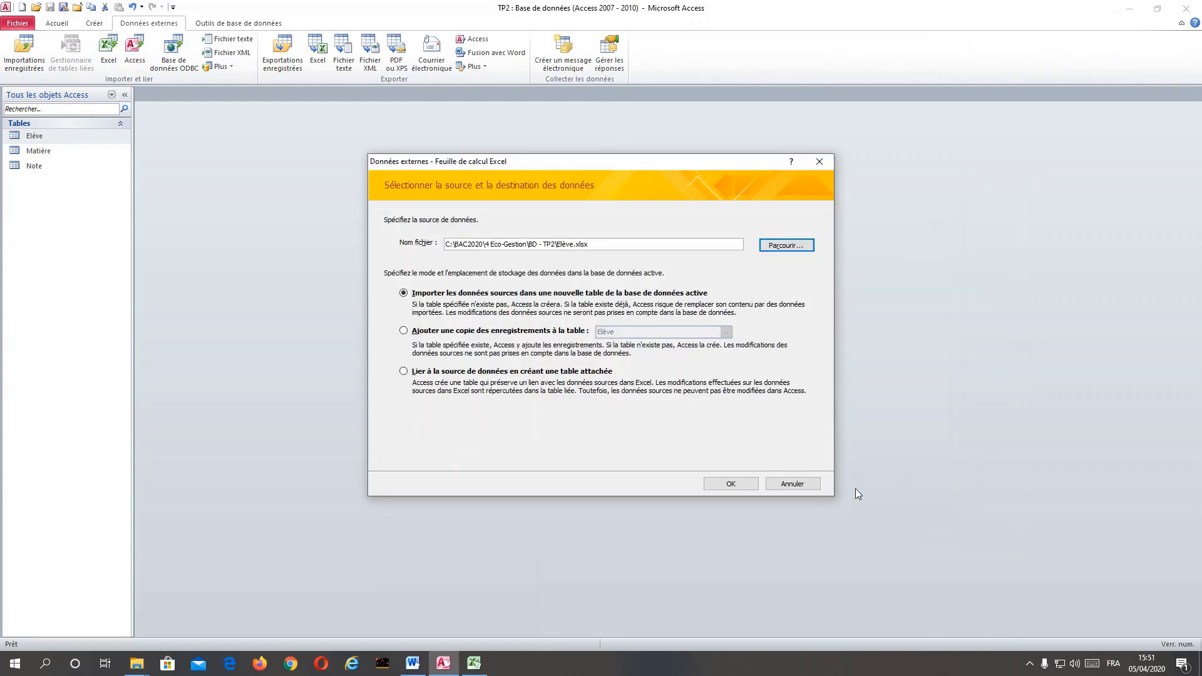
left_click(473, 332)
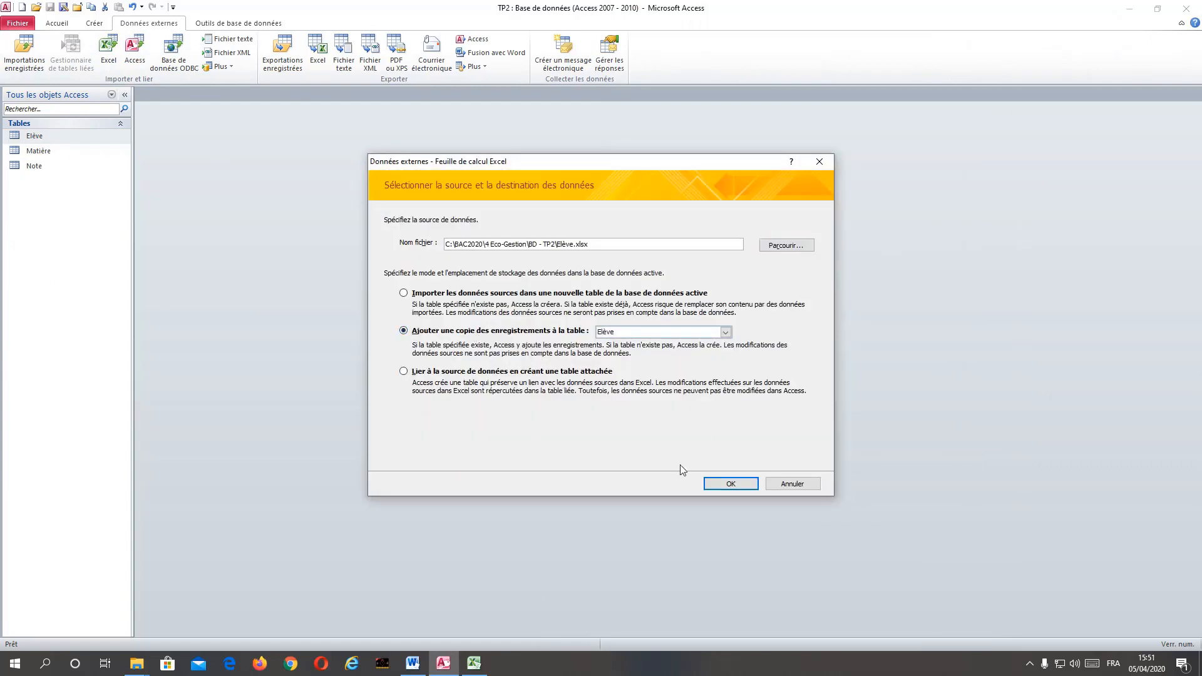
Step: Preview the Feuil1 worksheet in the import wizard, and select the Elève worksheet as the data source
left_click(717, 484)
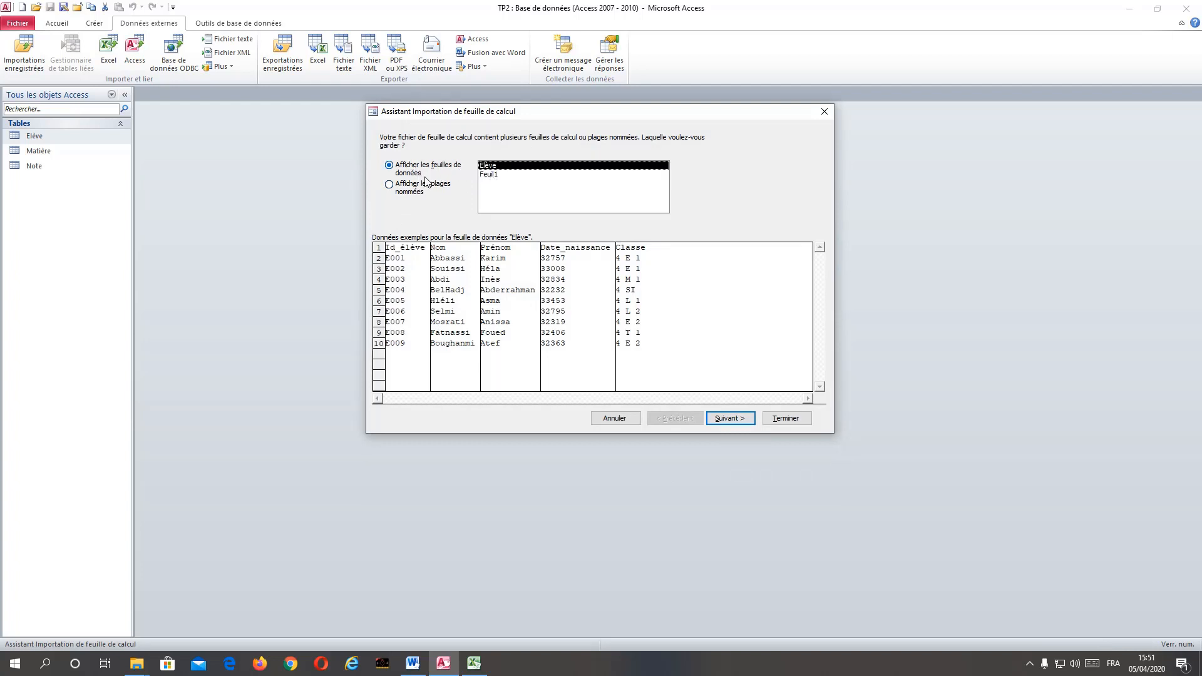
left_click(489, 175)
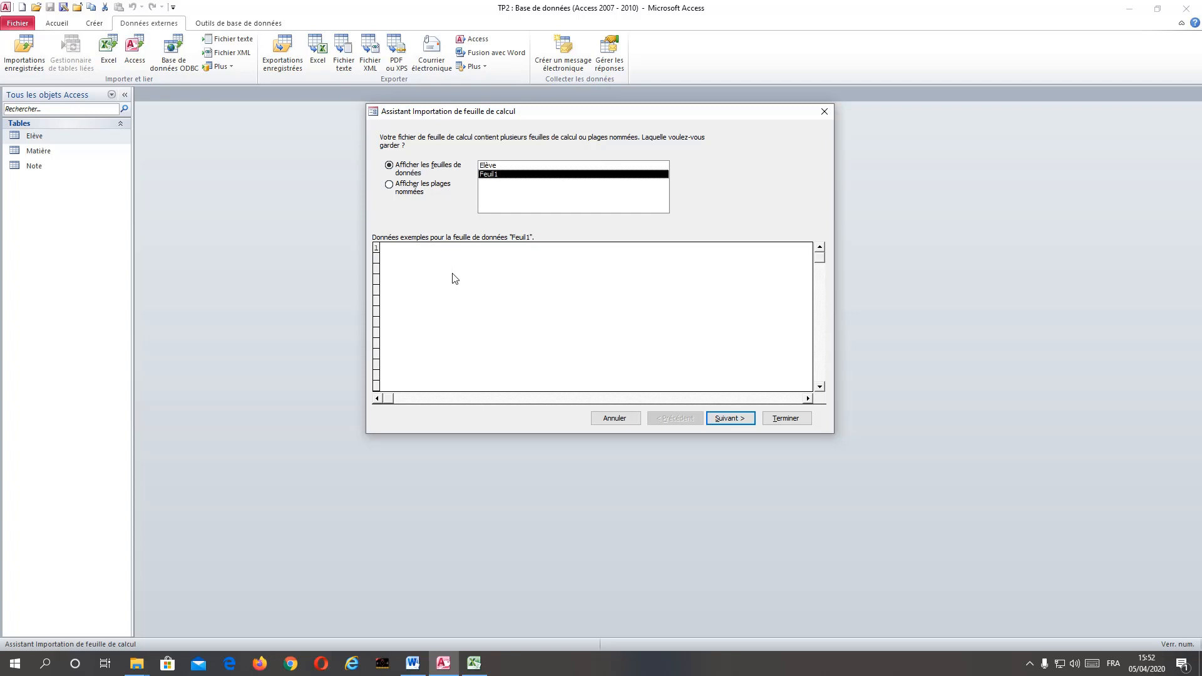
left_click(491, 165)
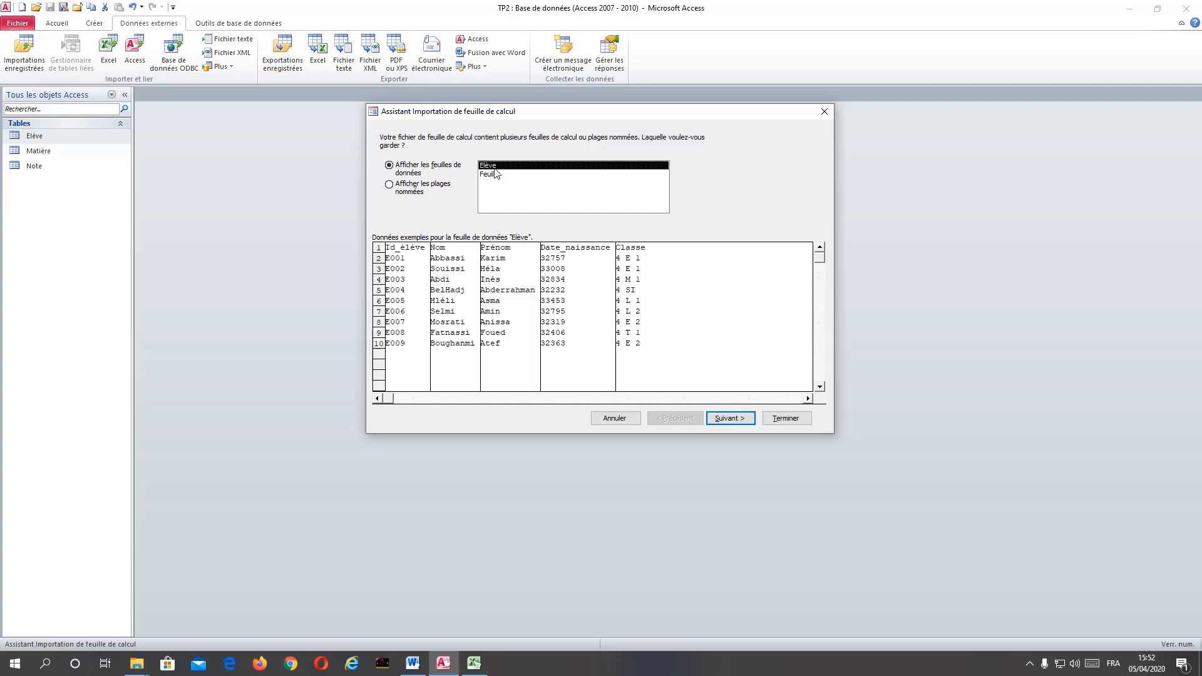
Step: Check the column-headings page for the Elève worksheet, return to worksheet selection, and cancel the append import
left_click(728, 418)
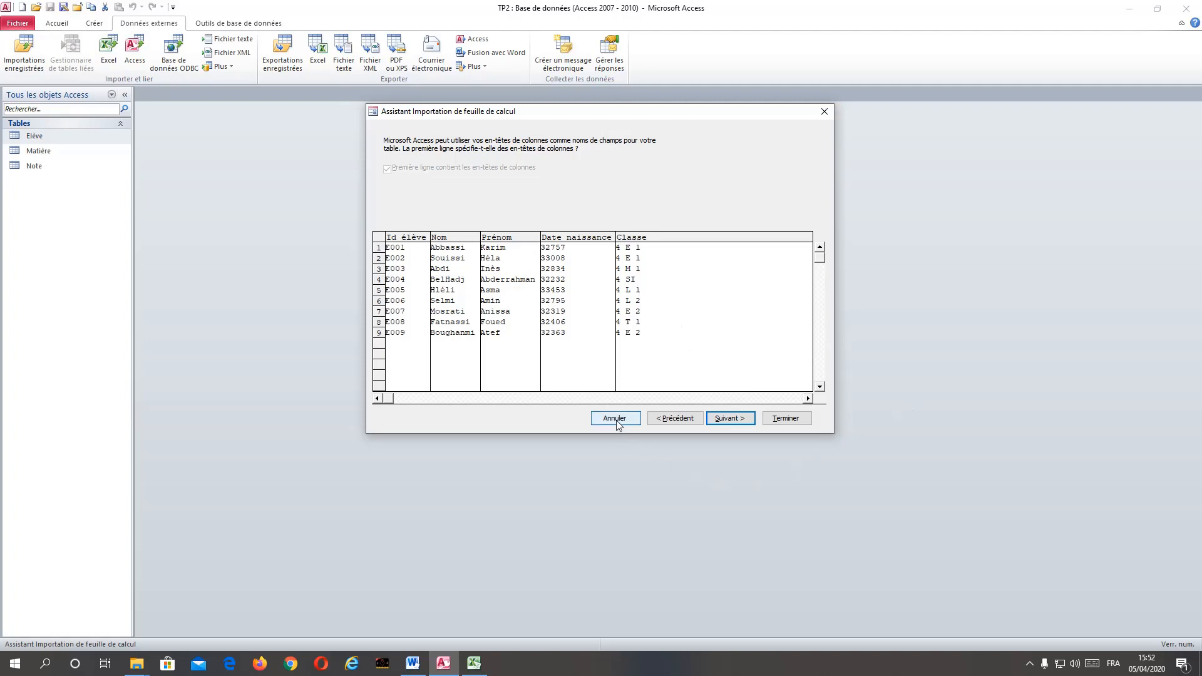
left_click(667, 420)
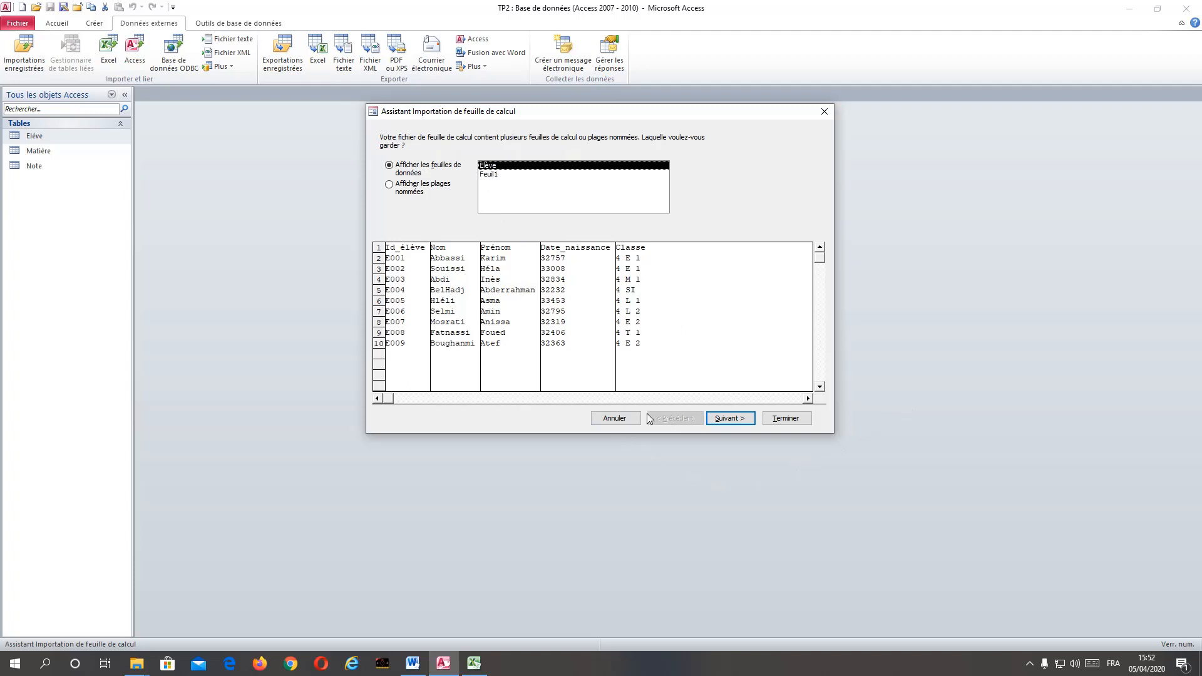
left_click(612, 419)
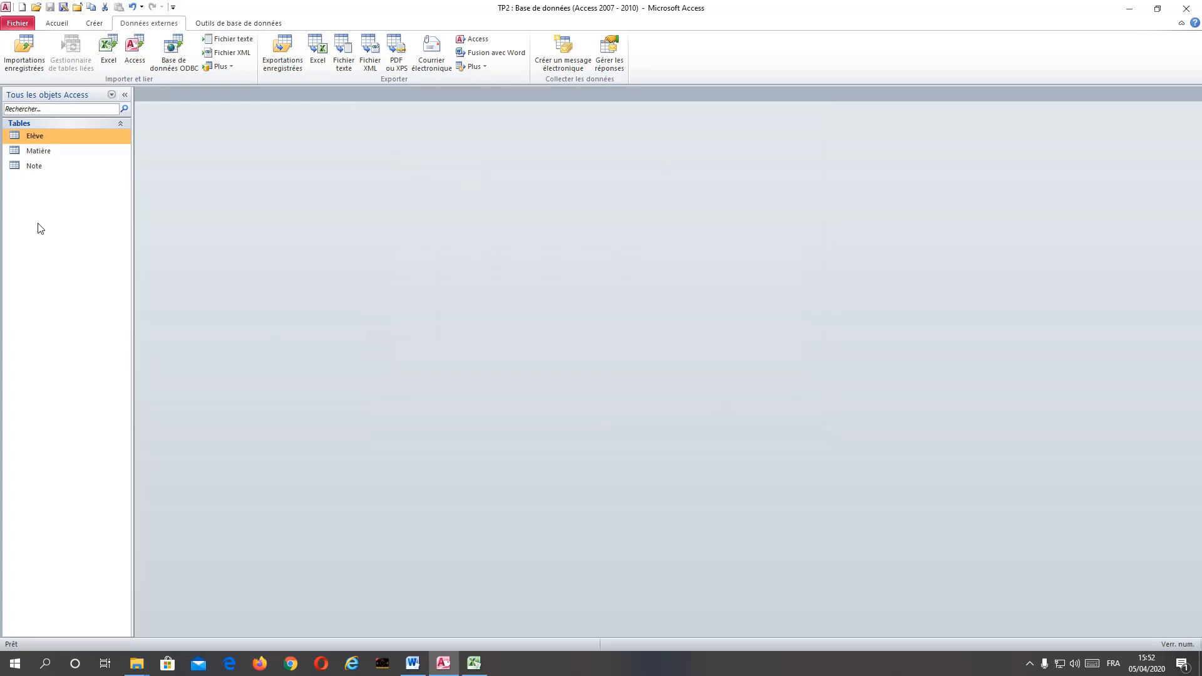
Step: Set up an import of Elève.xlsx into a new table of the current database
left_click(108, 47)
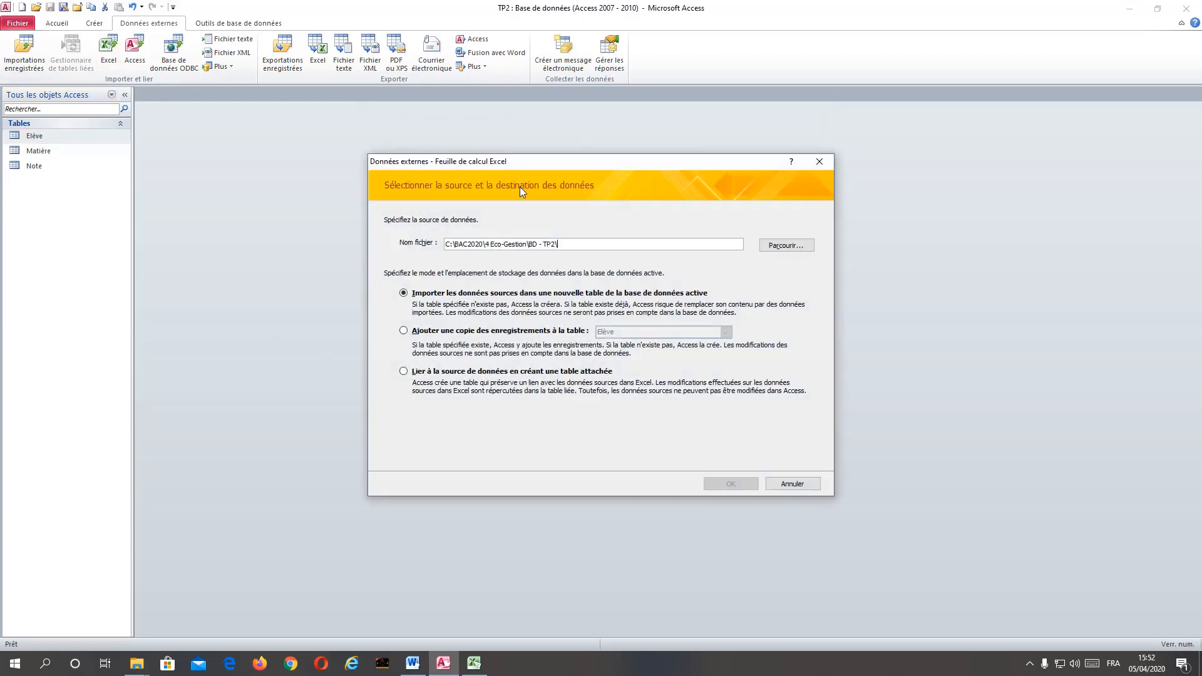
left_click(786, 244)
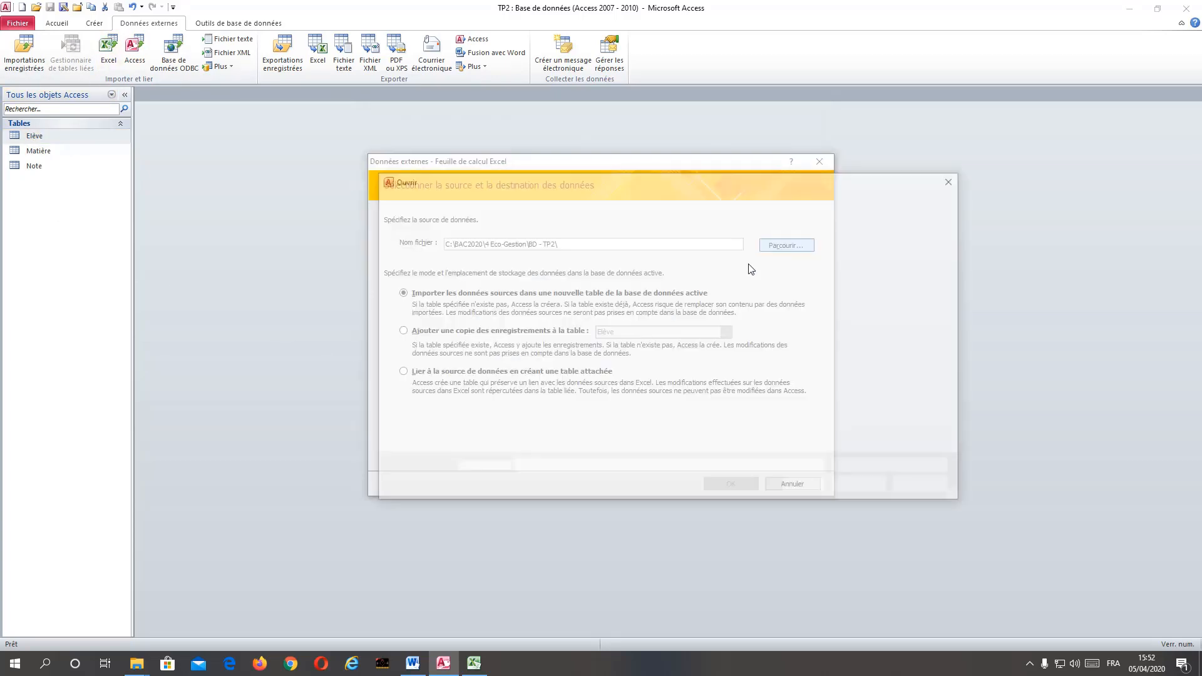
double_click(561, 257)
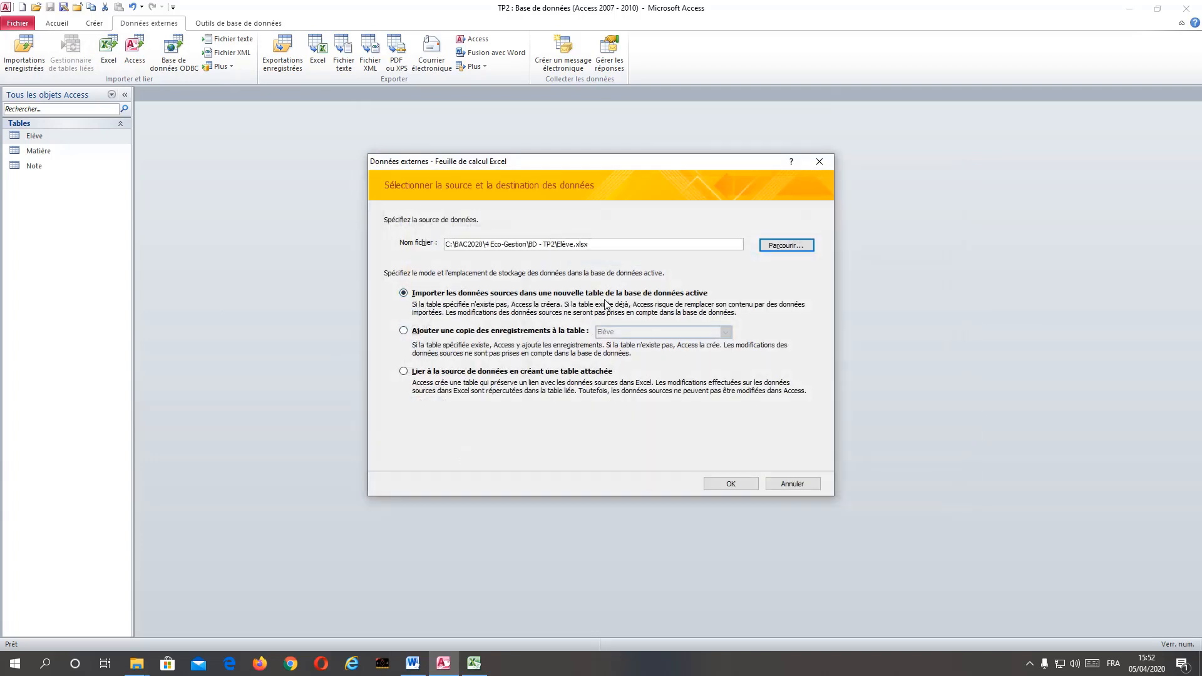
left_click(727, 484)
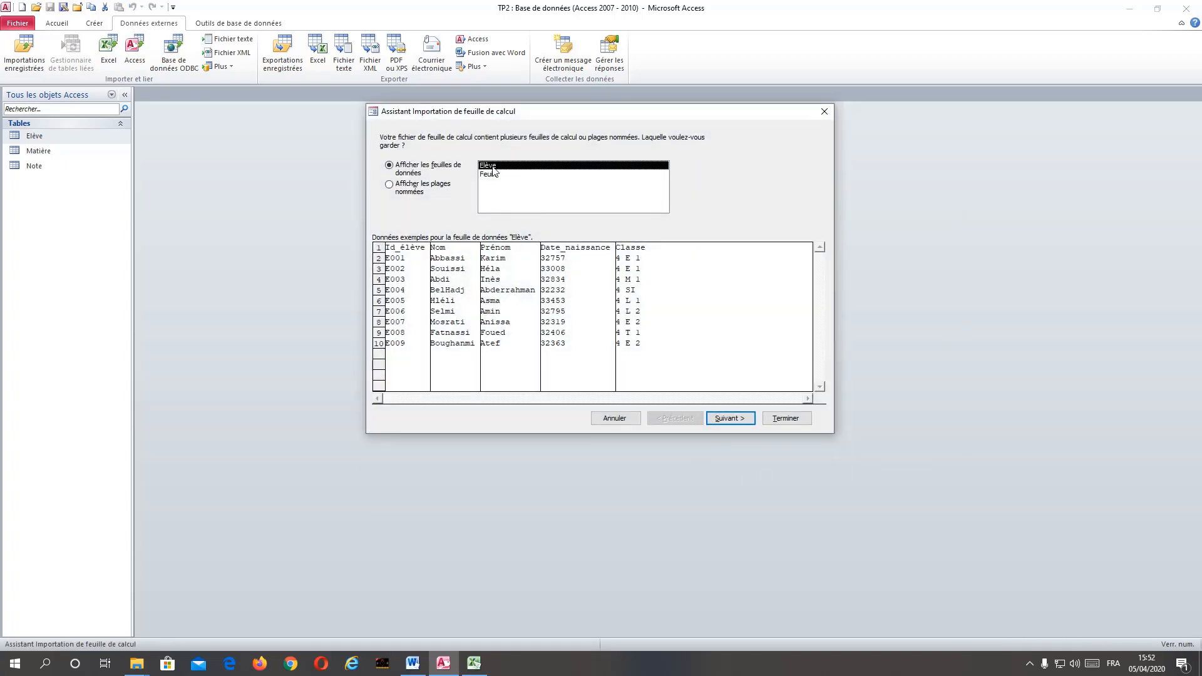
Step: Accept the Elève worksheet as the source and treat its first row as column headings
left_click(728, 419)
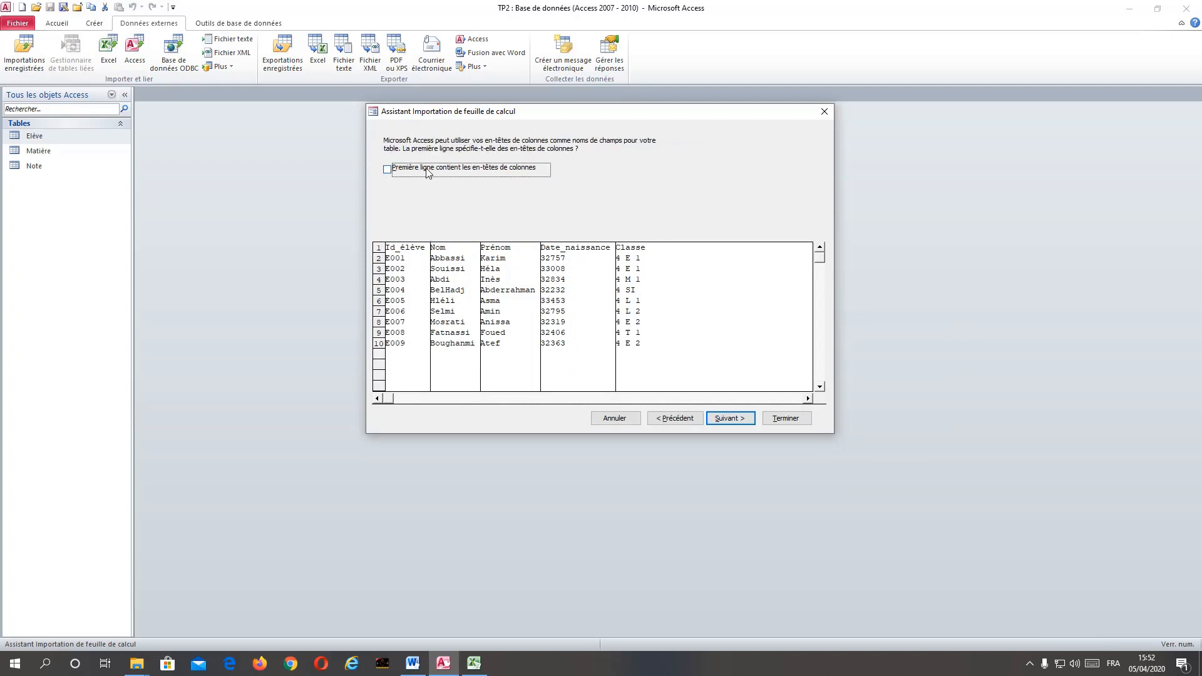
left_click(387, 169)
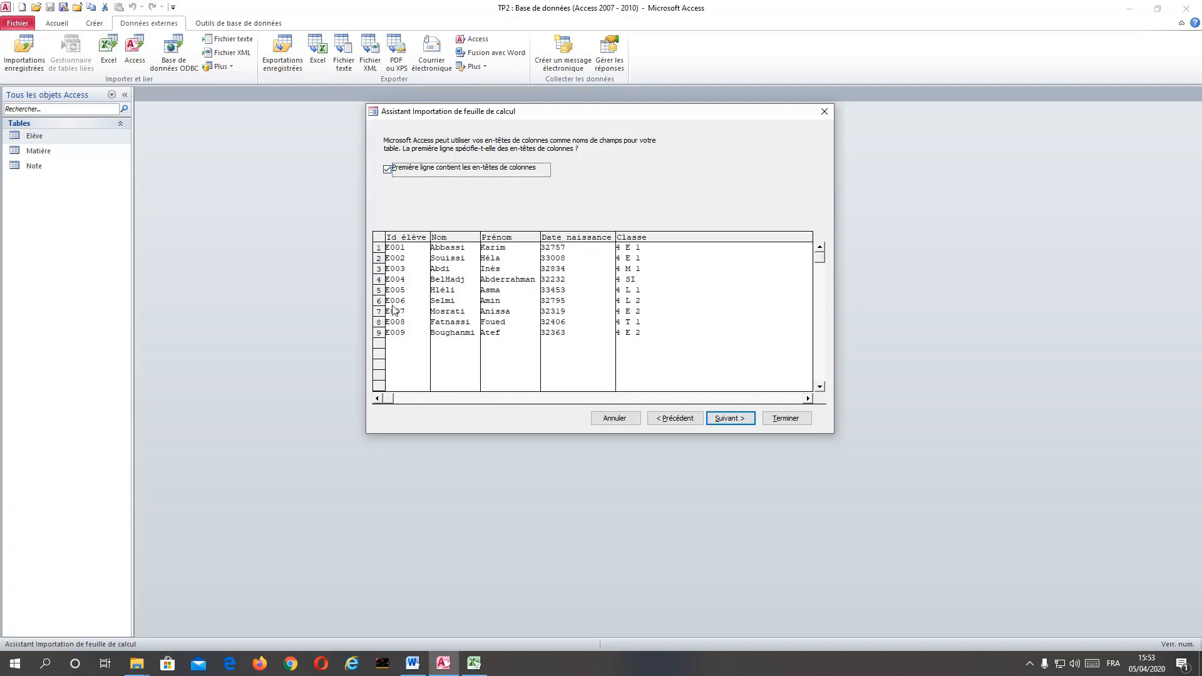
left_click(728, 418)
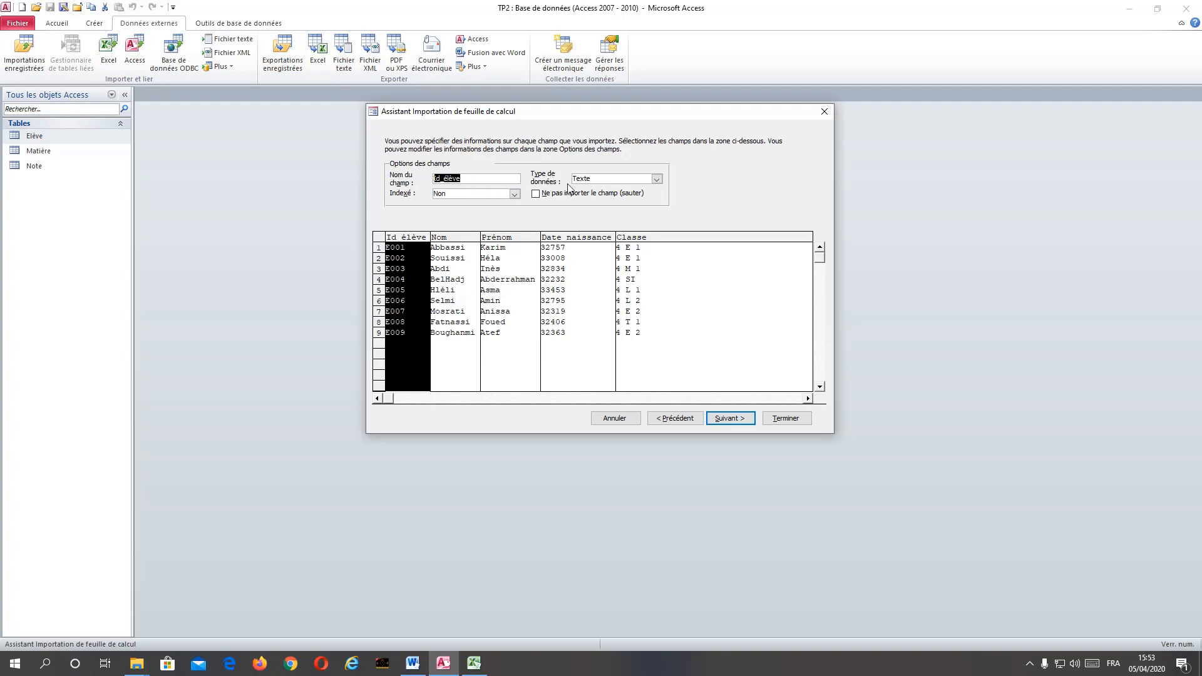
Step: Review the import field options and data types for Id_élève, Nom, Prénom and Date_naissance, and continue to the primary key settings
left_click(656, 180)
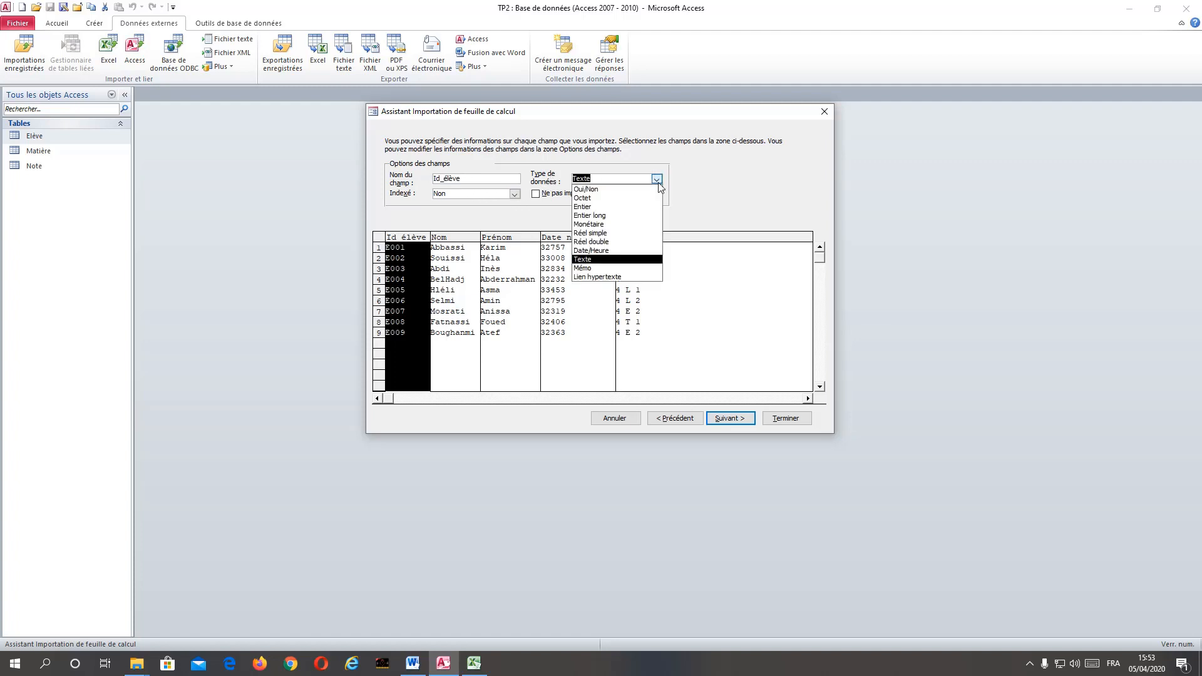
left_click(658, 181)
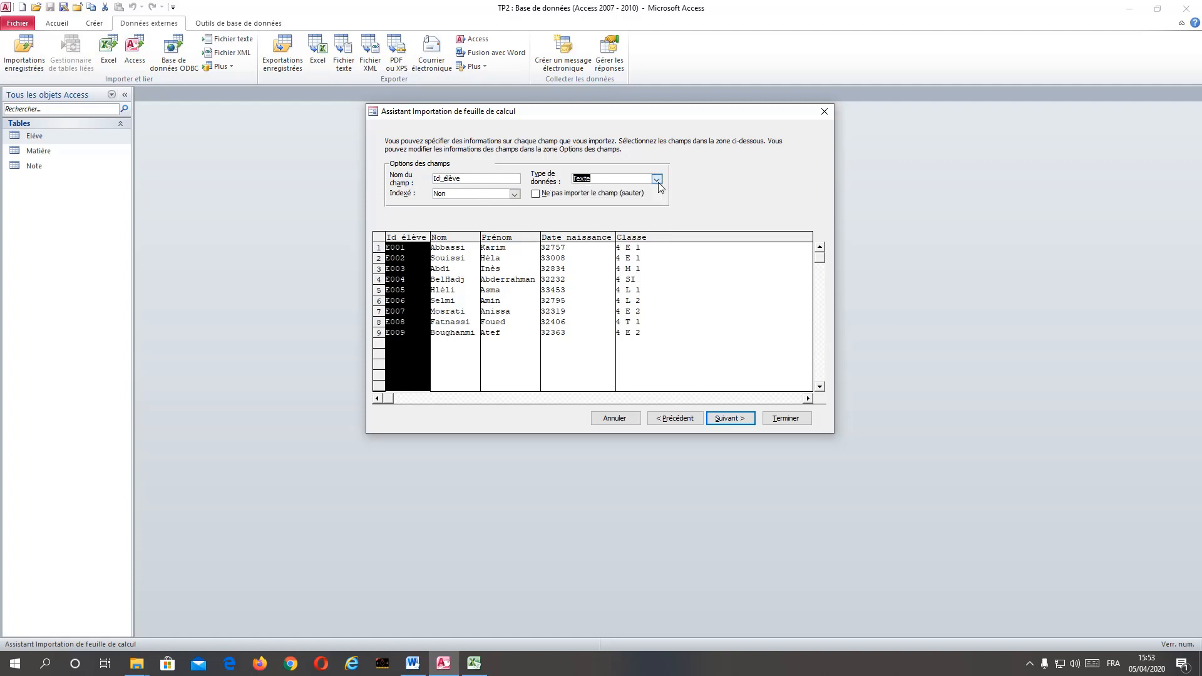
left_click(455, 243)
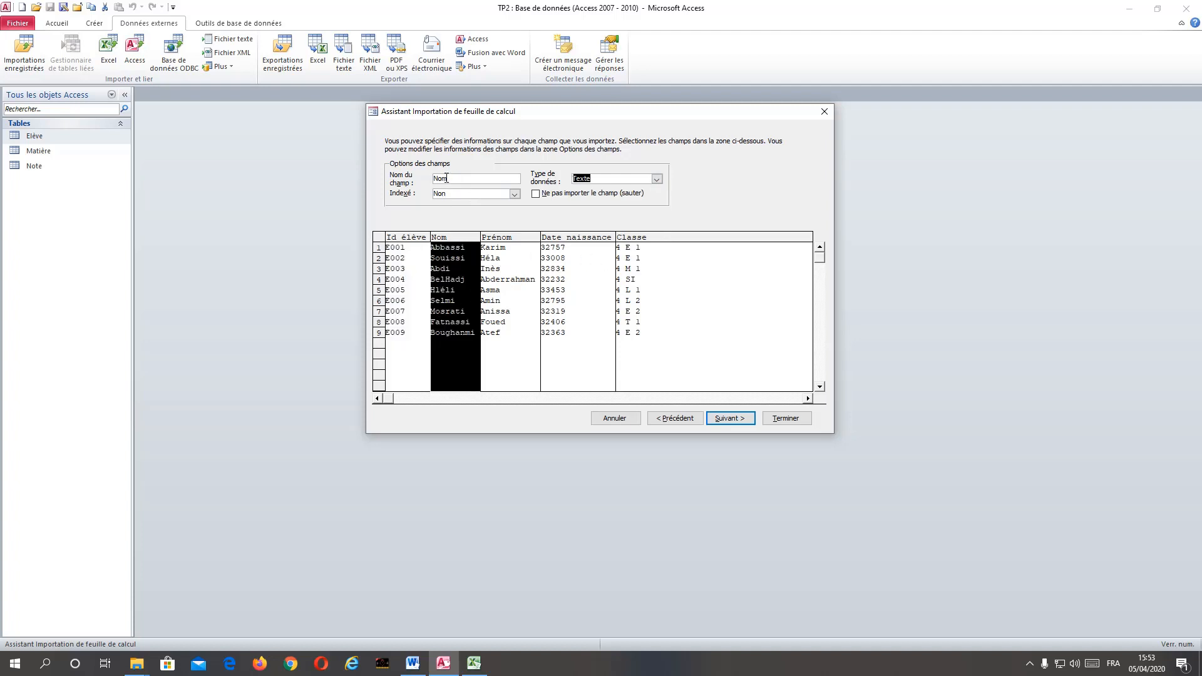
left_click(510, 242)
left_click(566, 244)
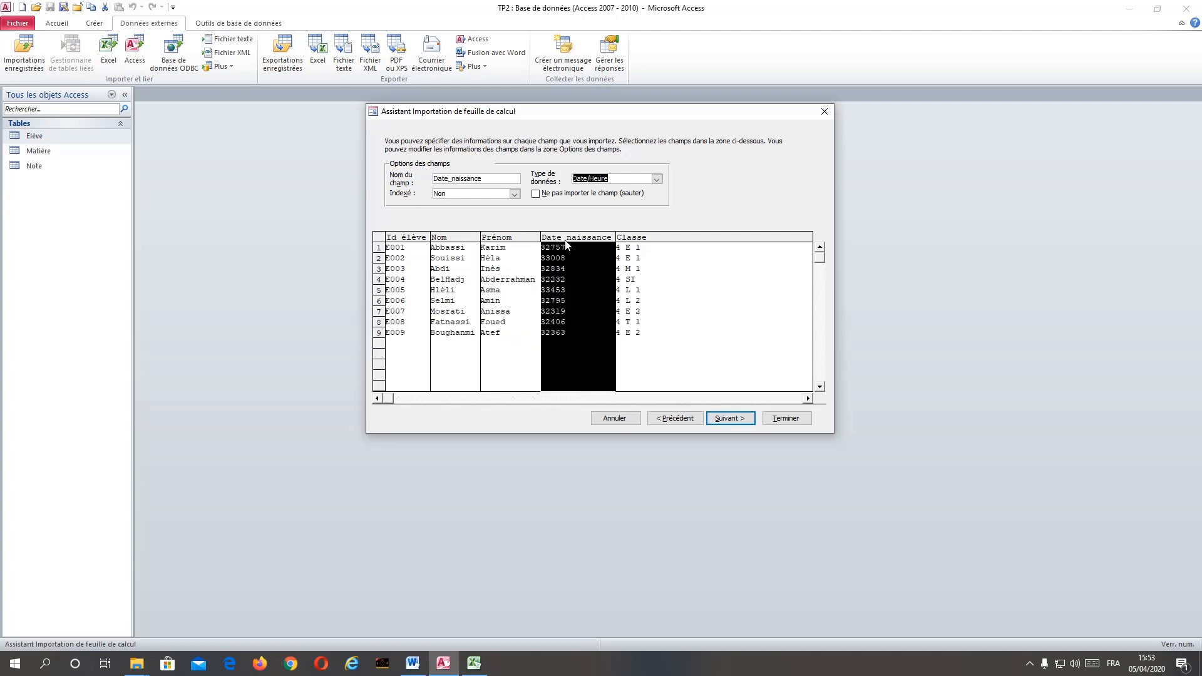
left_click(726, 423)
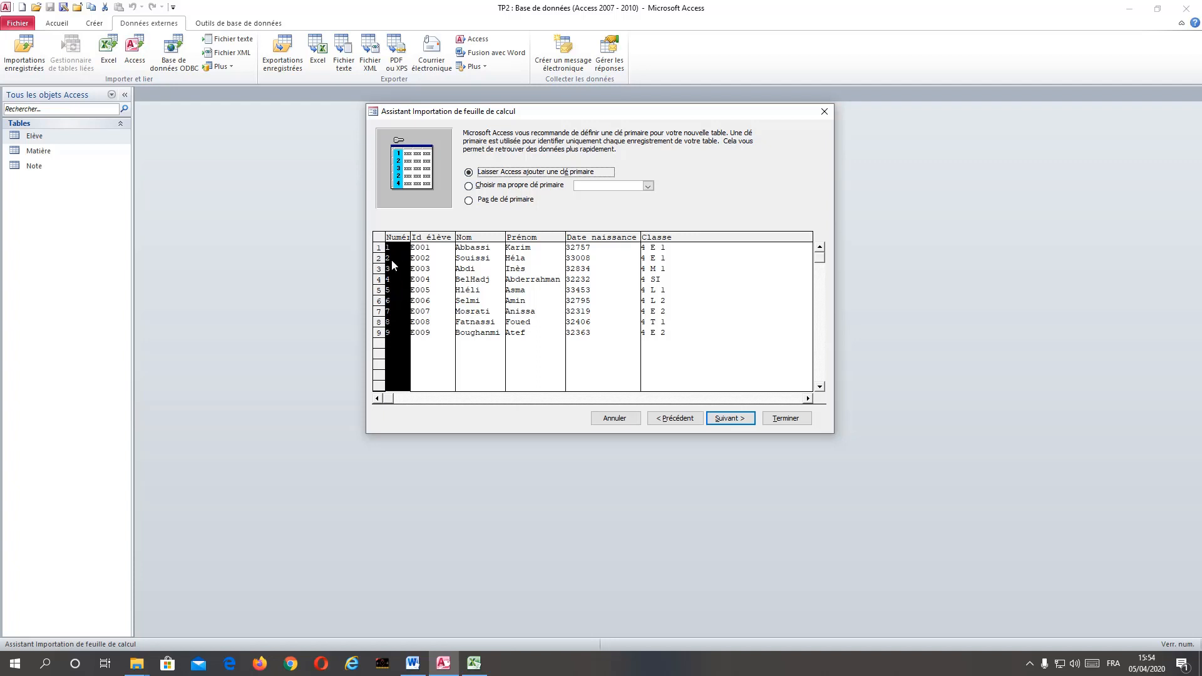
Step: Try the primary key choices, alternating between Id_élève as a custom key and no primary key
left_click(484, 186)
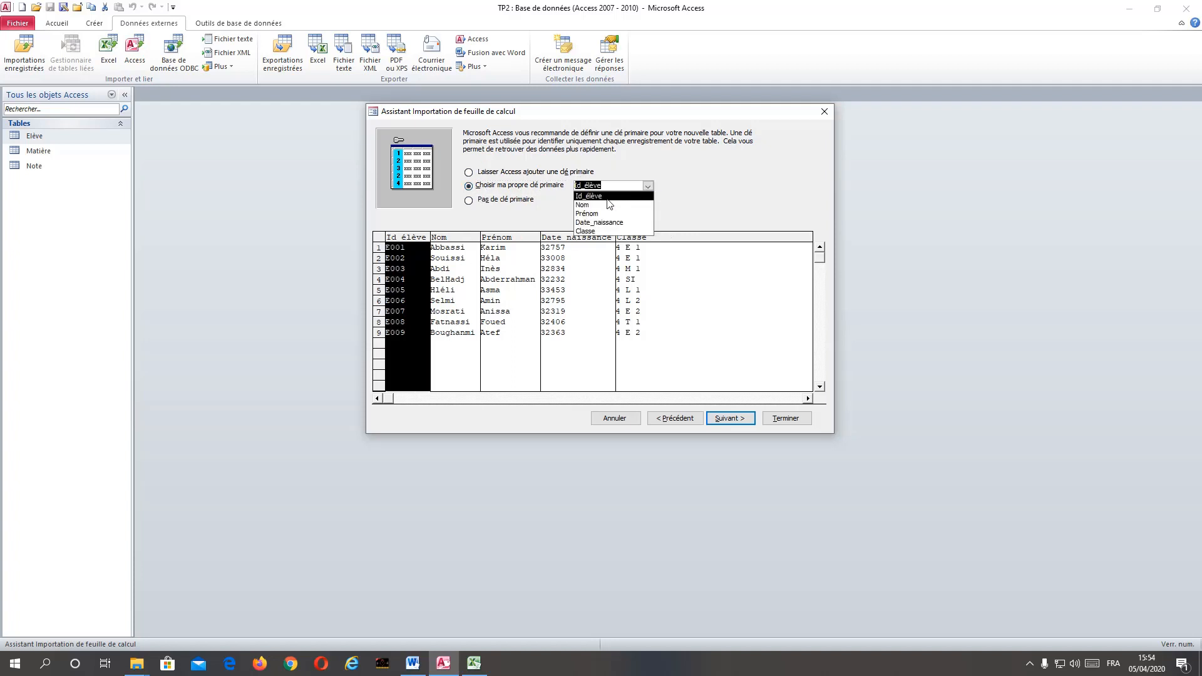
left_click(688, 207)
left_click(470, 201)
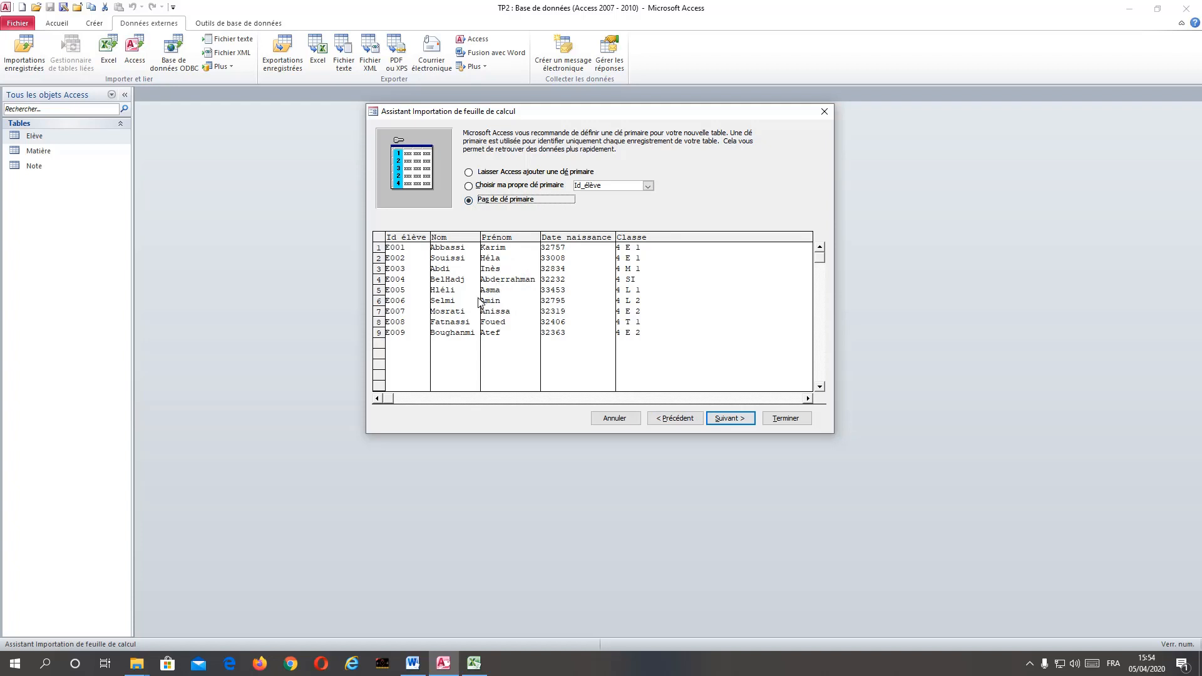
left_click(480, 190)
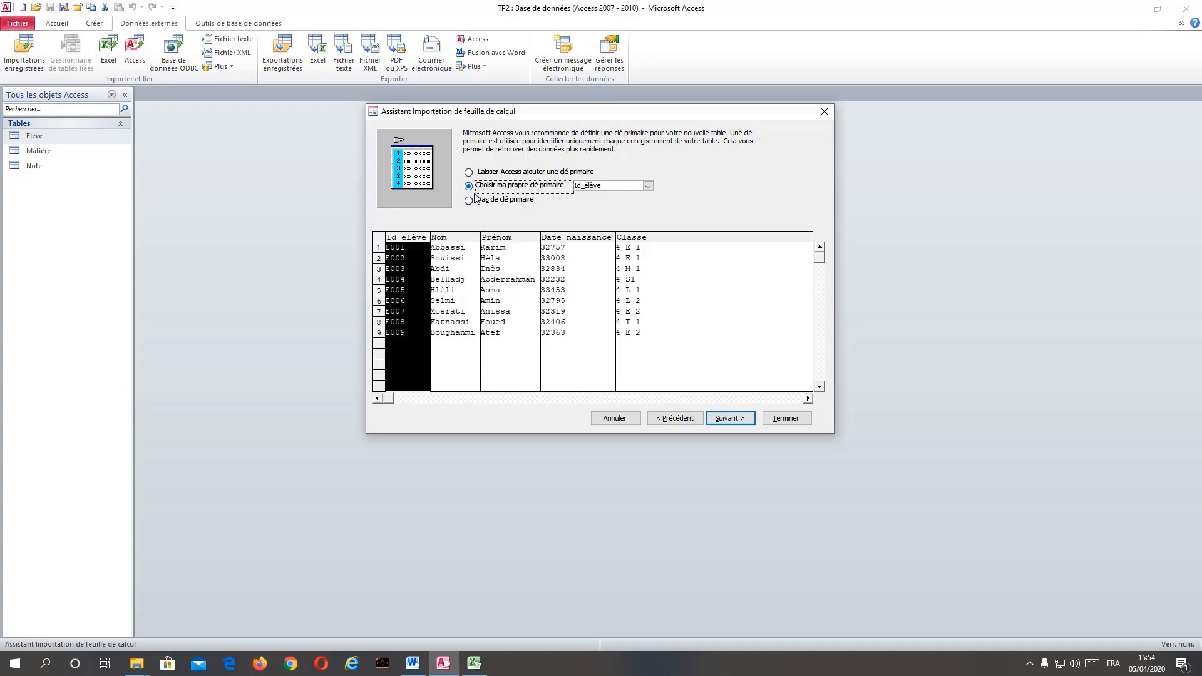
left_click(472, 202)
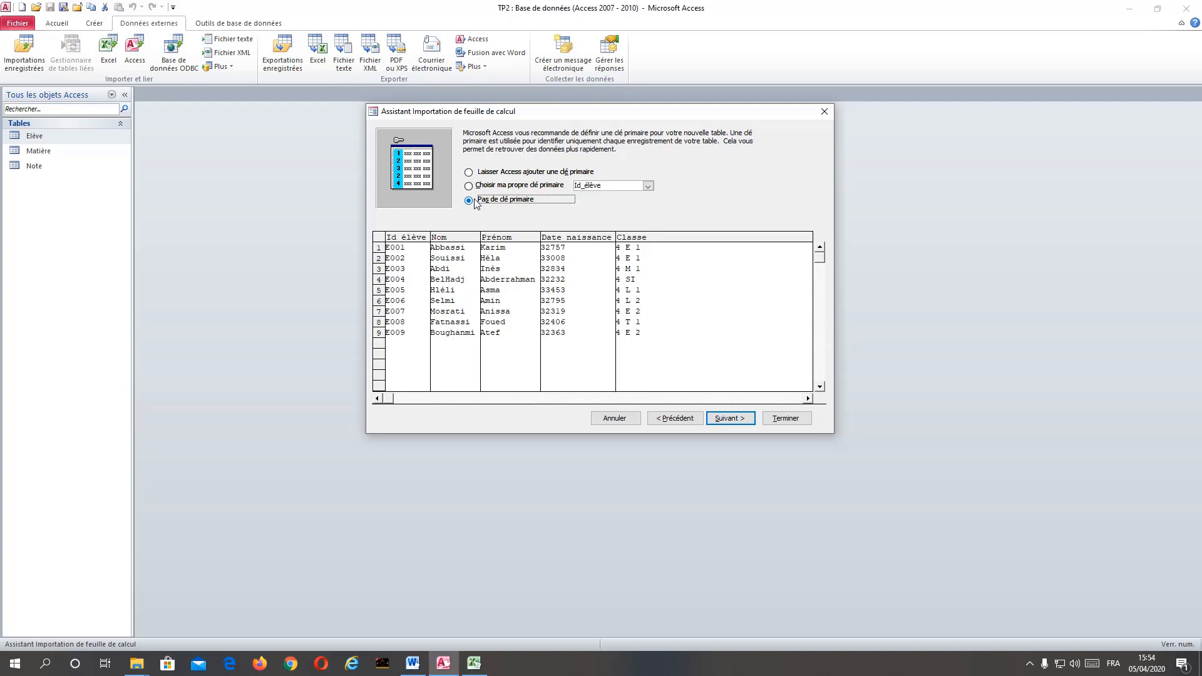
Step: Compare Id_élève and Nom as custom primary keys, and proceed with Nom as the new table's key
left_click(556, 186)
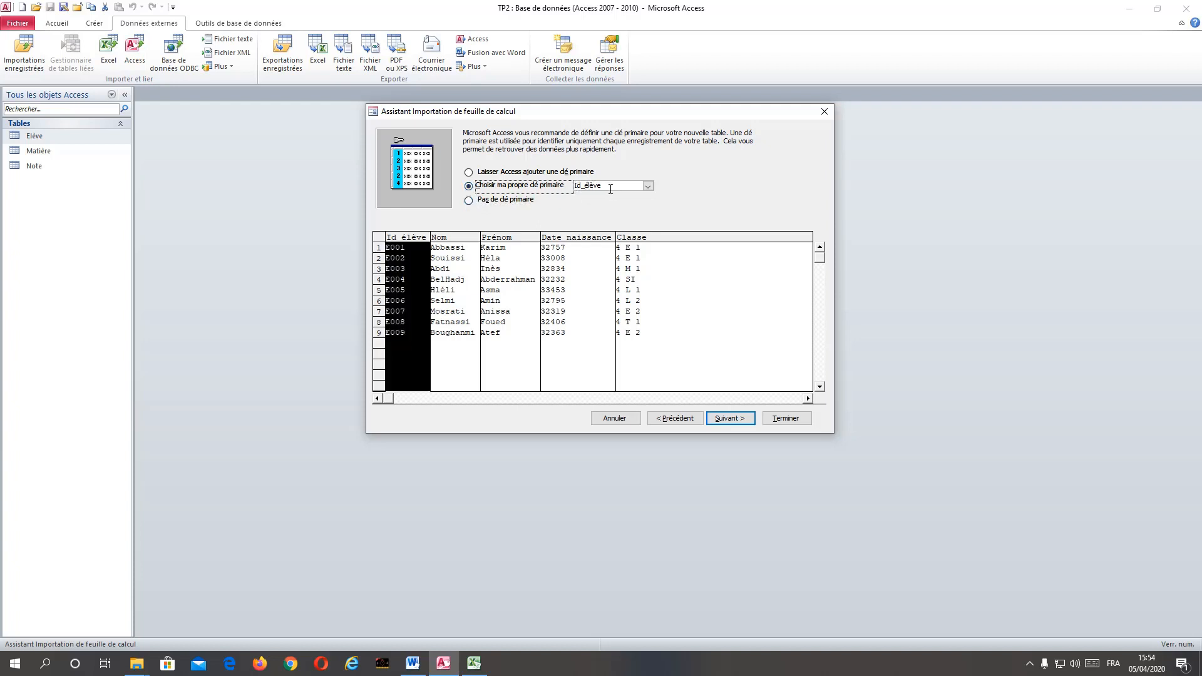
left_click(453, 248)
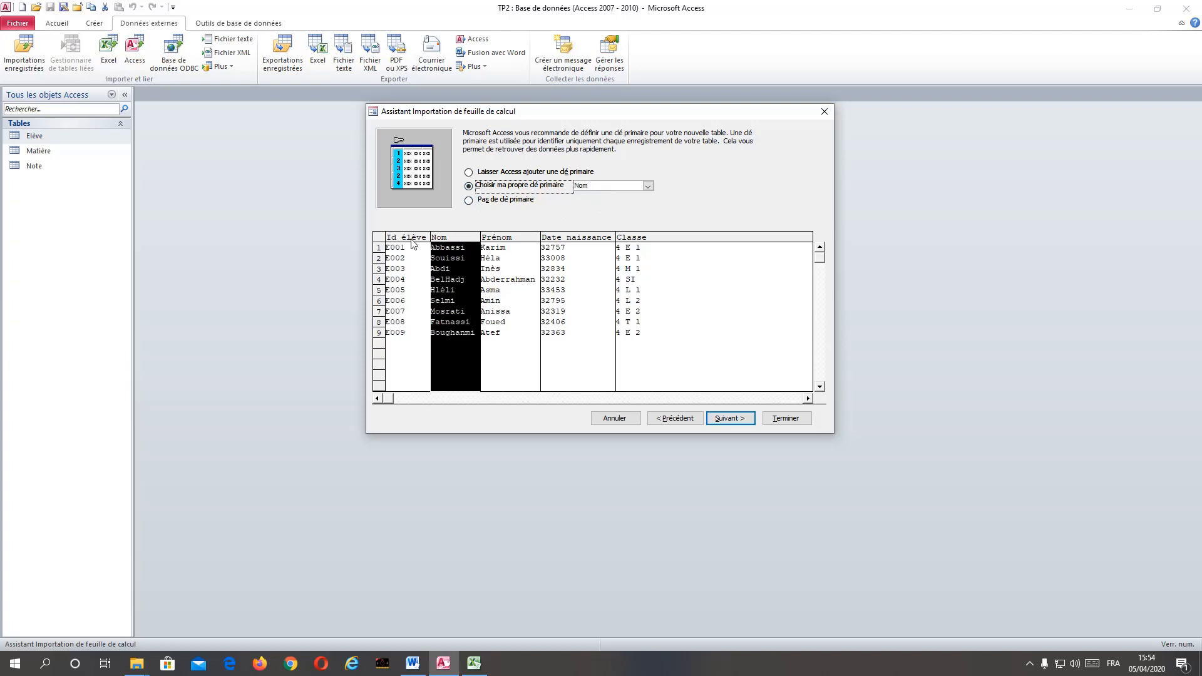
left_click(413, 244)
left_click(461, 245)
left_click(494, 200)
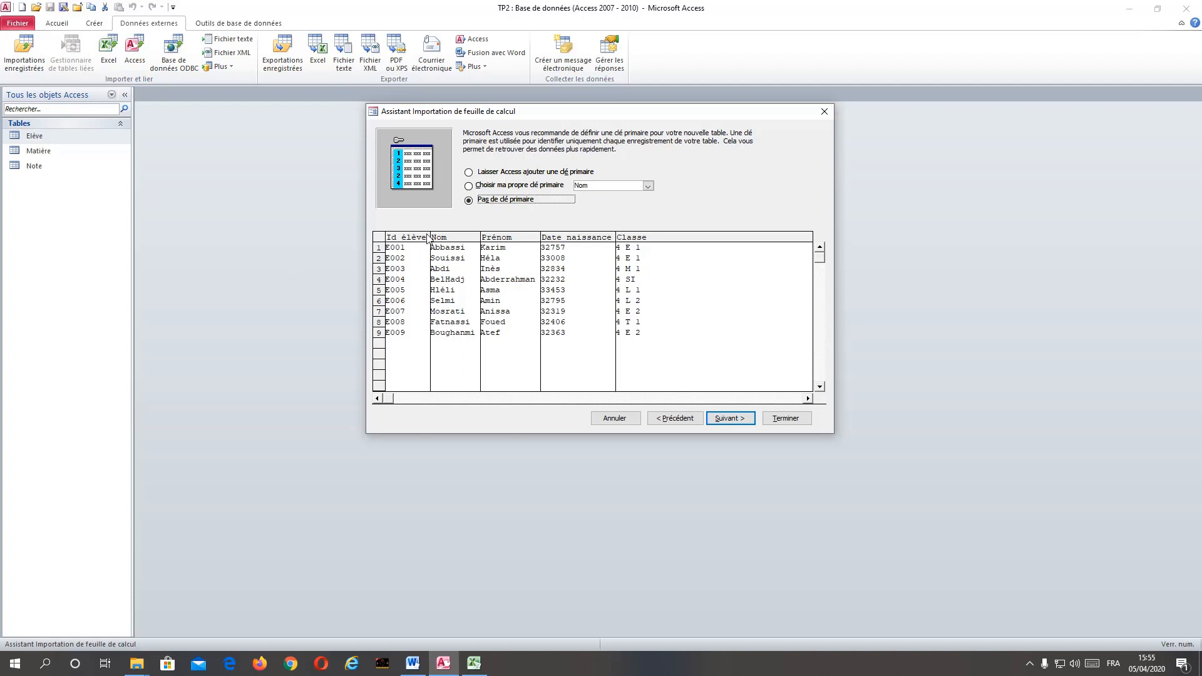
left_click(503, 185)
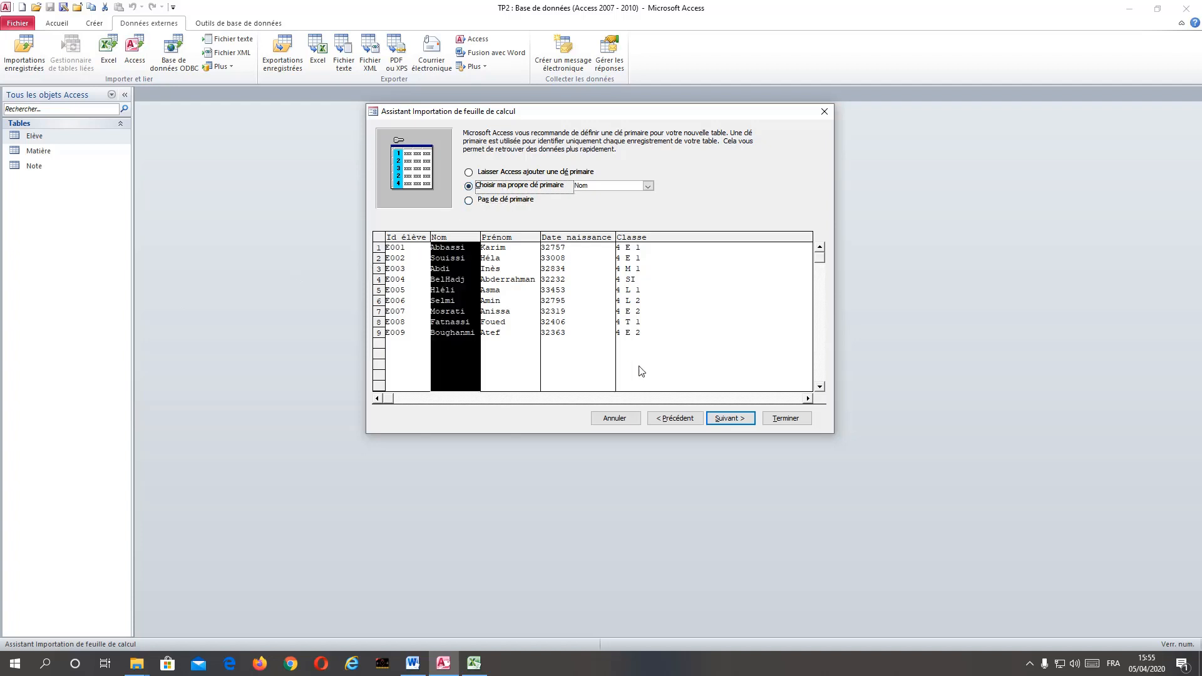
left_click(731, 418)
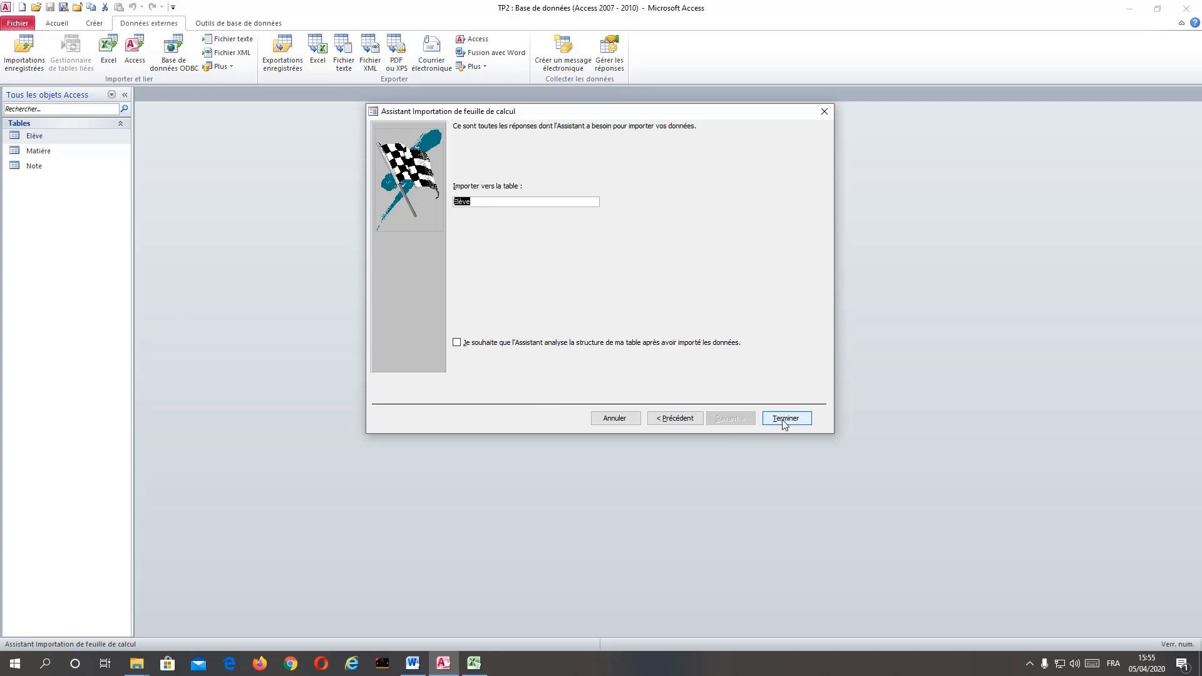
Step: Name the destination table Elève2 and finish the import without saving the import steps
left_click(477, 203)
type("2")
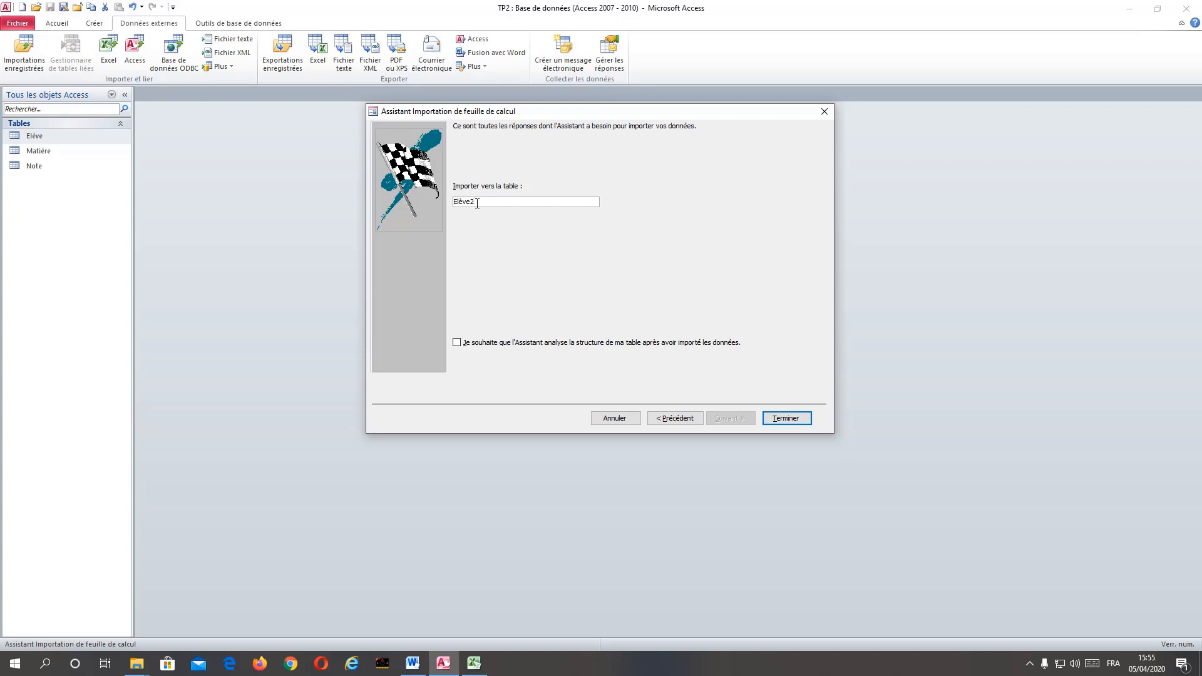
left_click(775, 420)
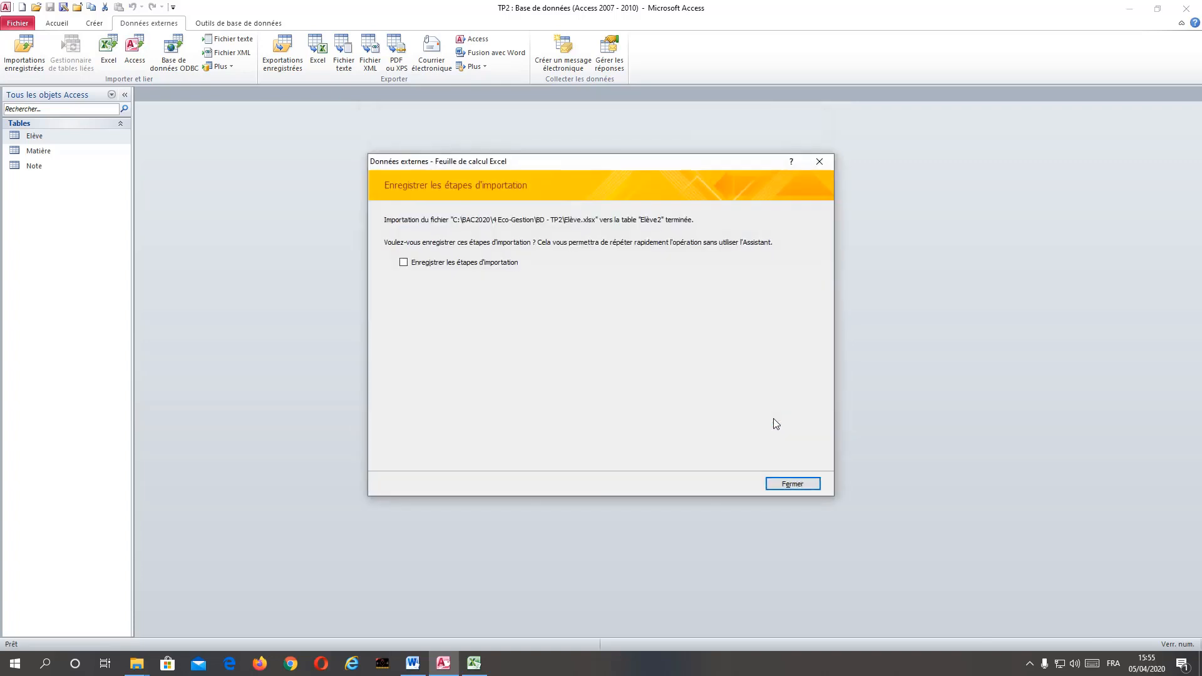
left_click(791, 485)
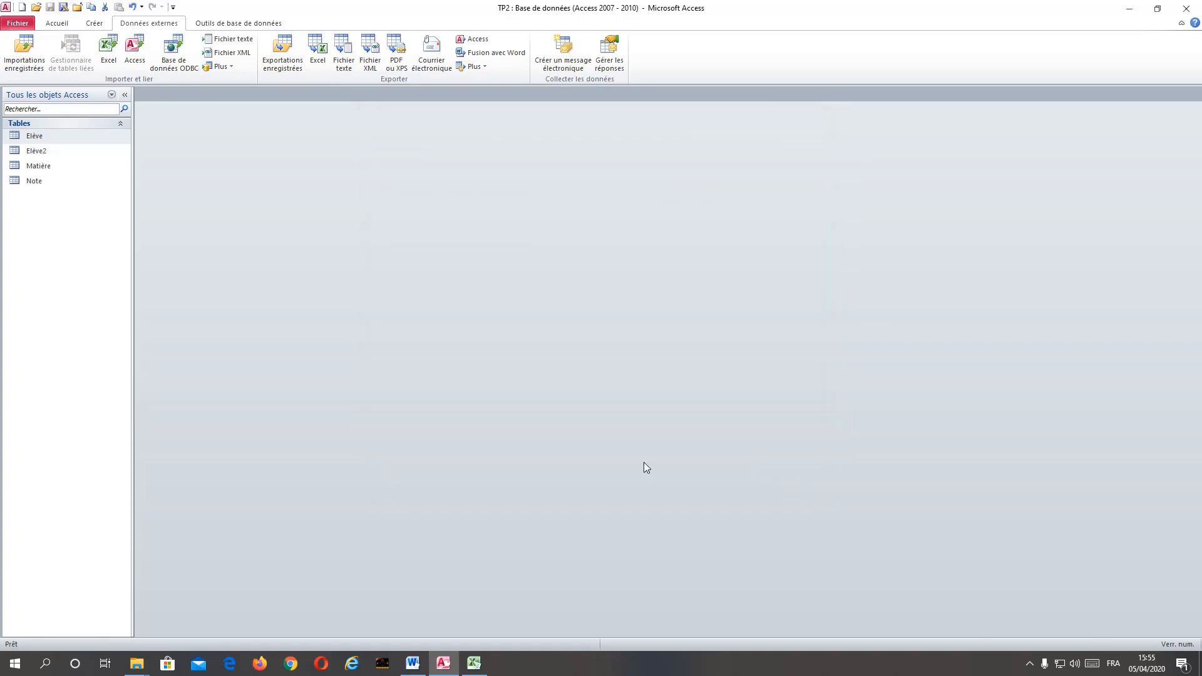
Step: Open the Elève2 and Elève tables to compare their records, and close both
left_click(36, 151)
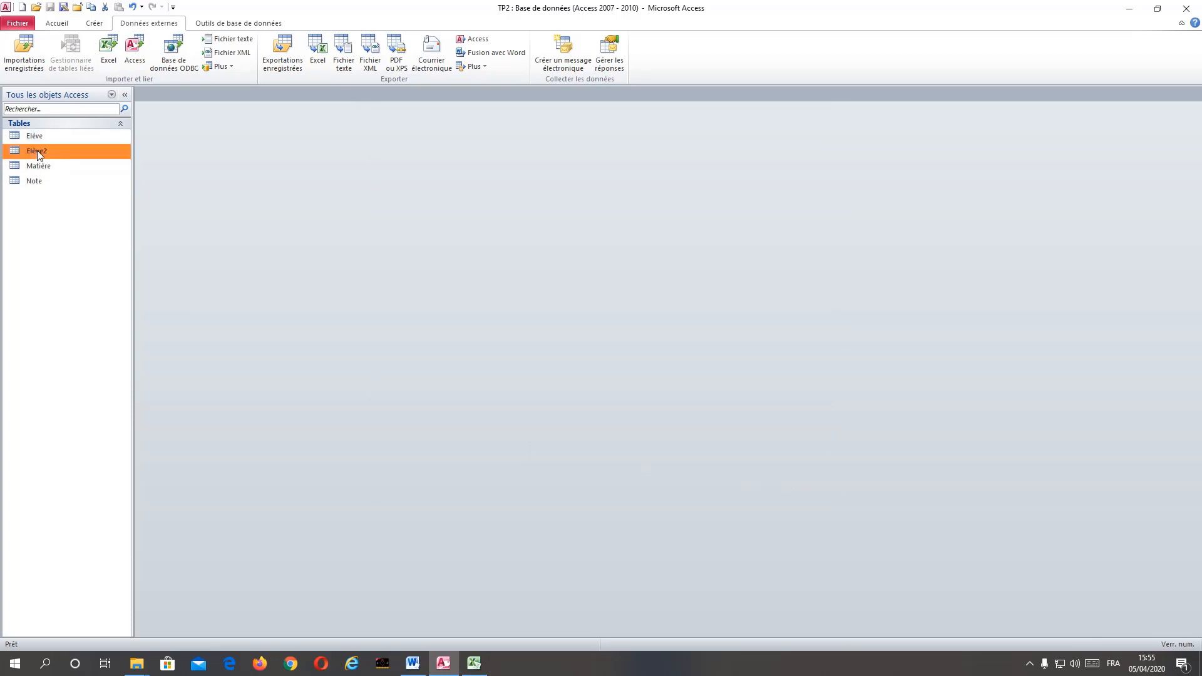
double_click(36, 150)
double_click(40, 137)
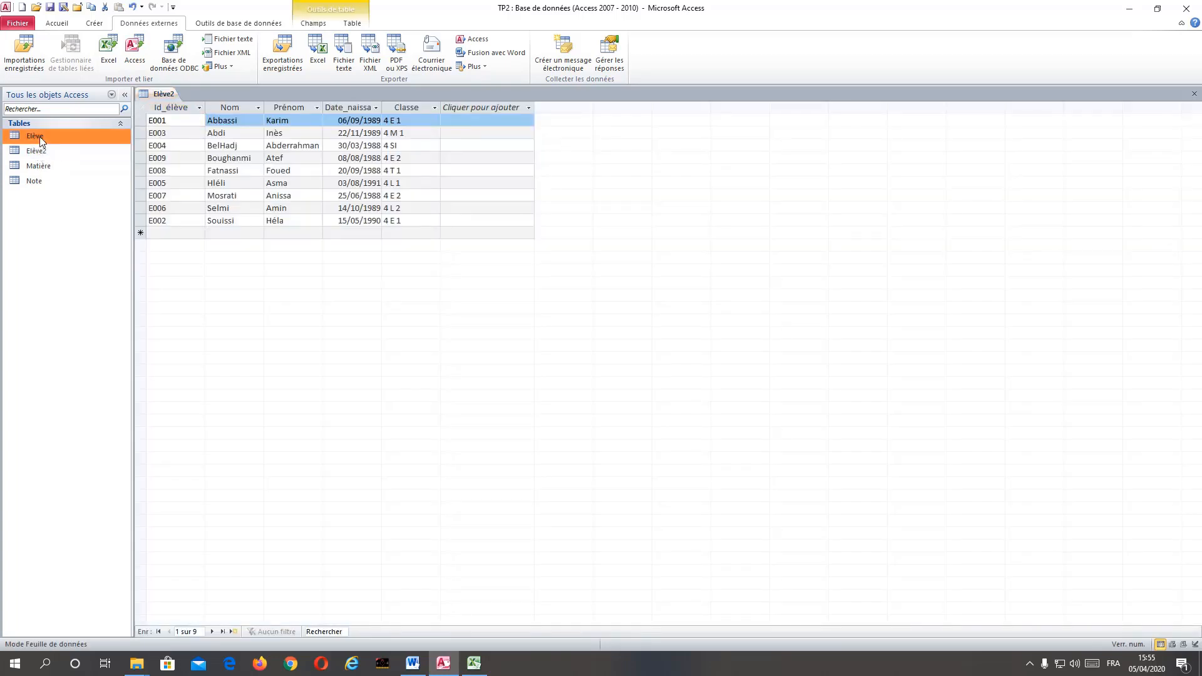
double_click(36, 150)
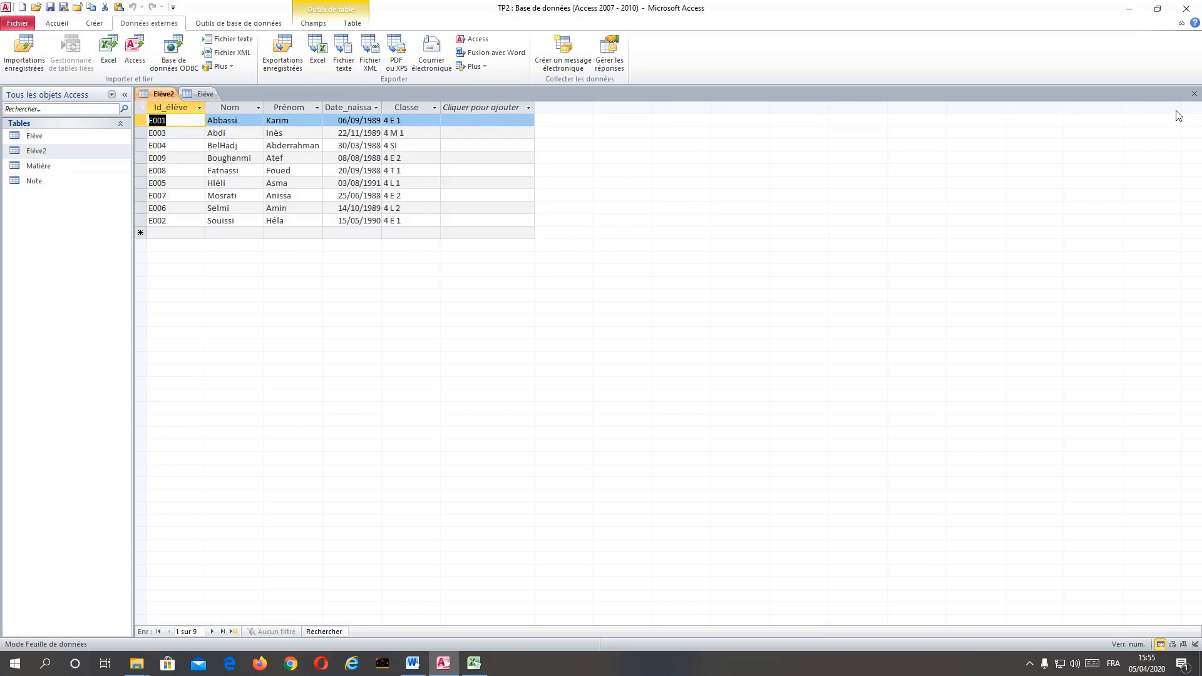
left_click(1194, 94)
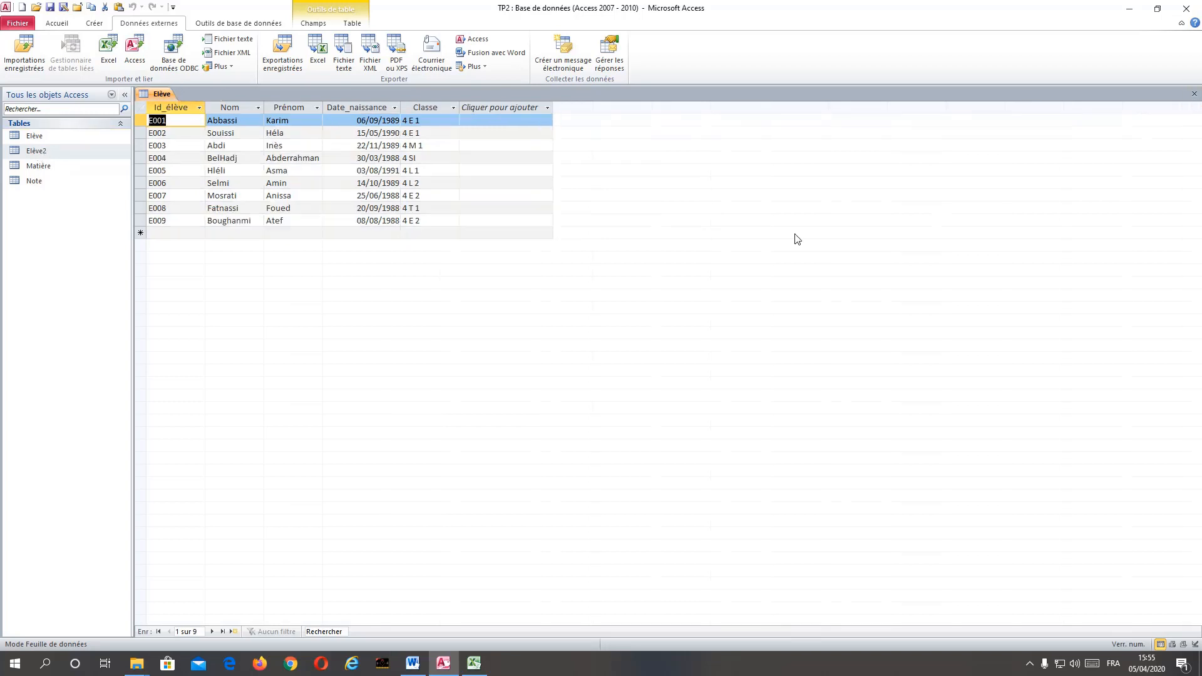
left_click(1194, 94)
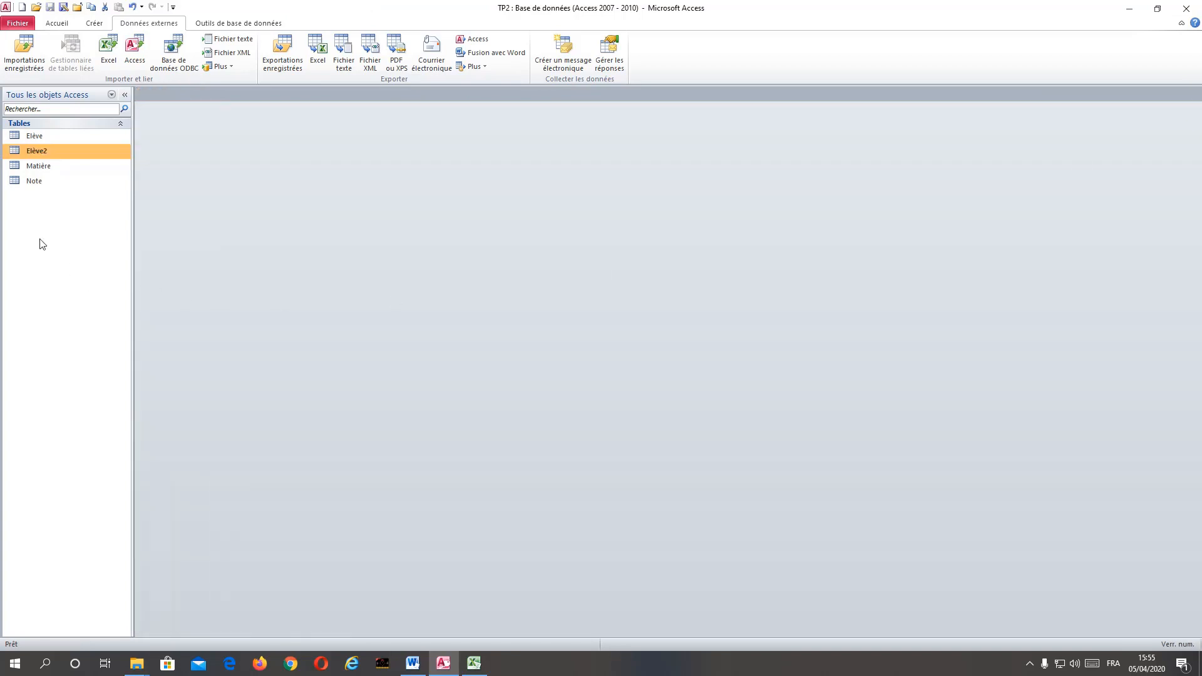
Step: Delete the Elève2 table from the database
right_click(39, 153)
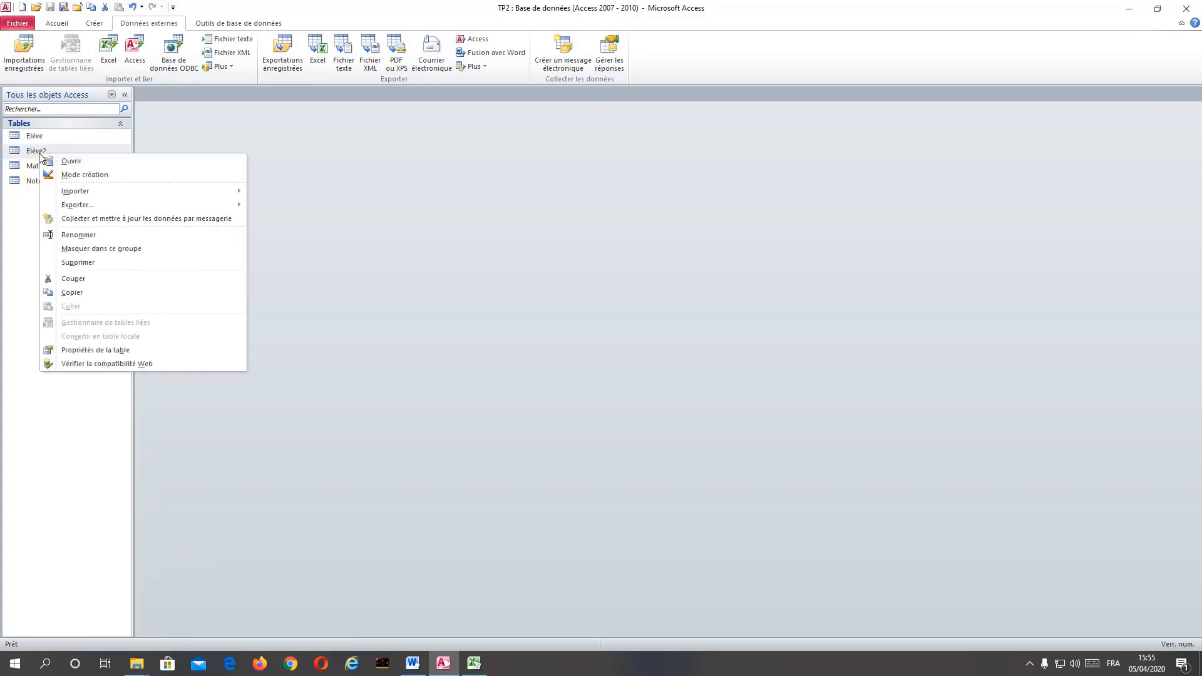
left_click(86, 265)
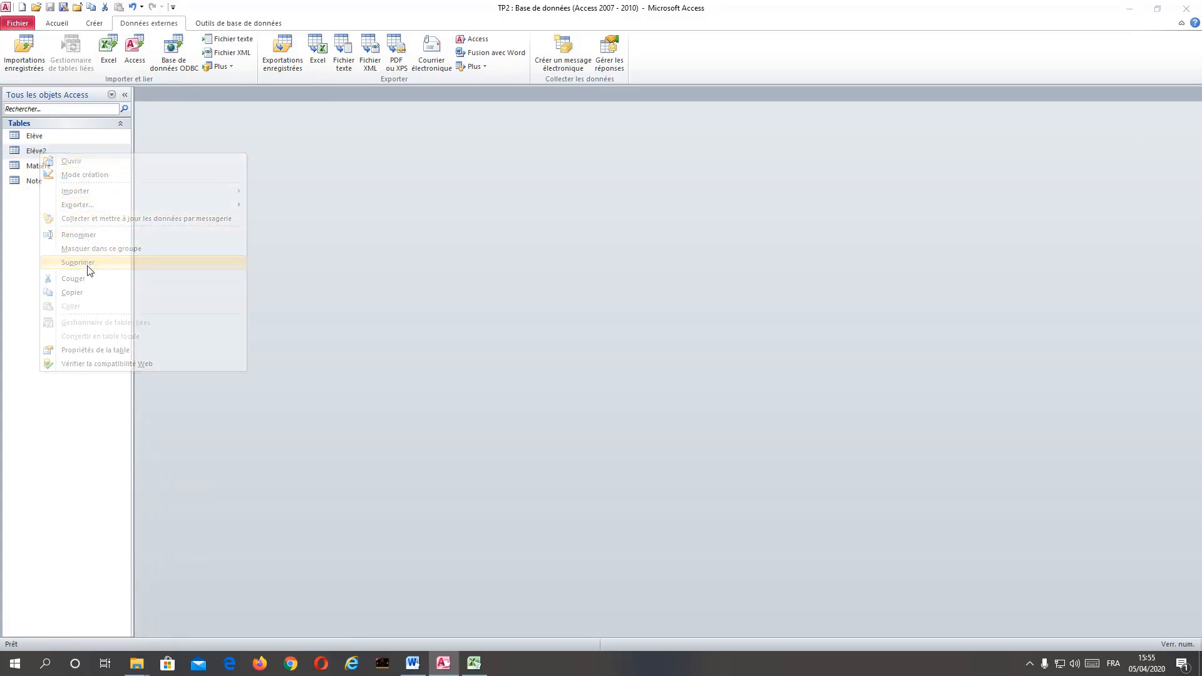
left_click(533, 367)
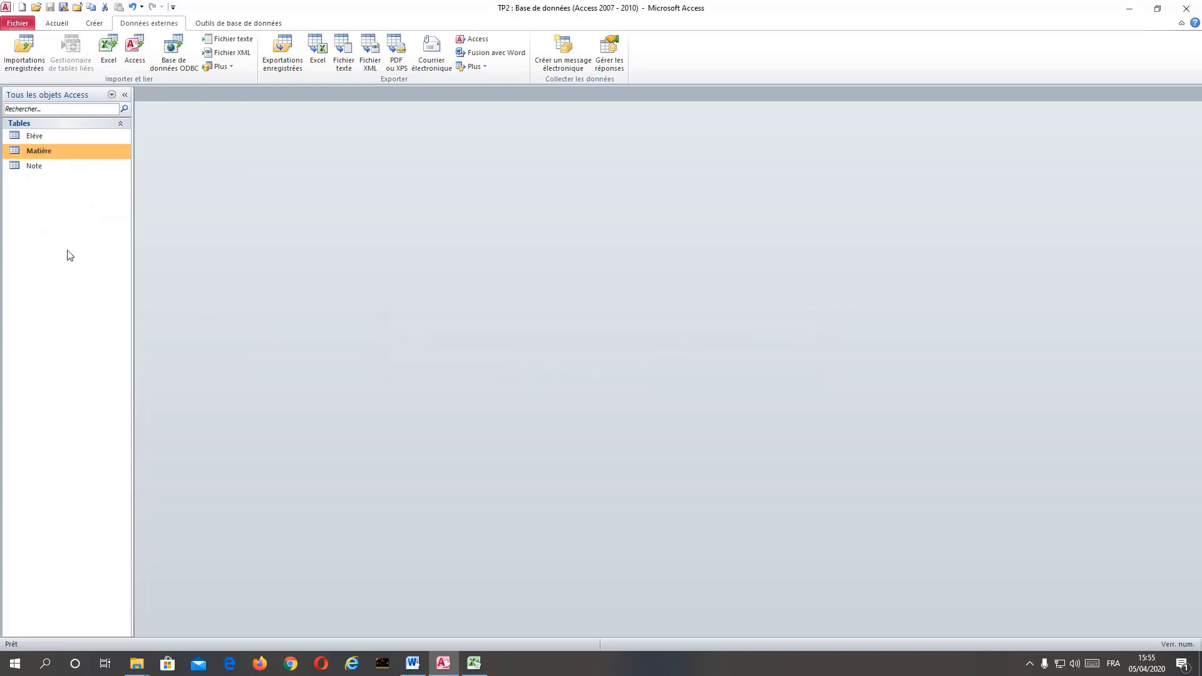
Step: Switch to the Elève workbook in Excel and copy the student list with its headers, A1:E10, from the Elève sheet
left_click(473, 663)
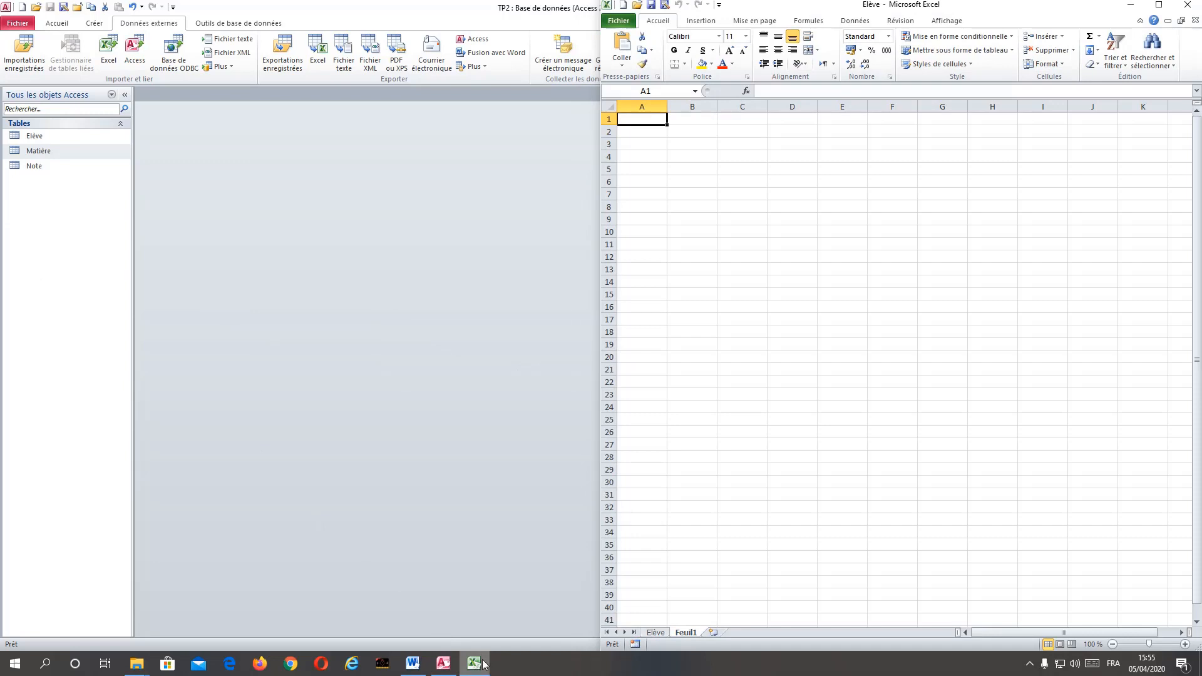
left_click(657, 631)
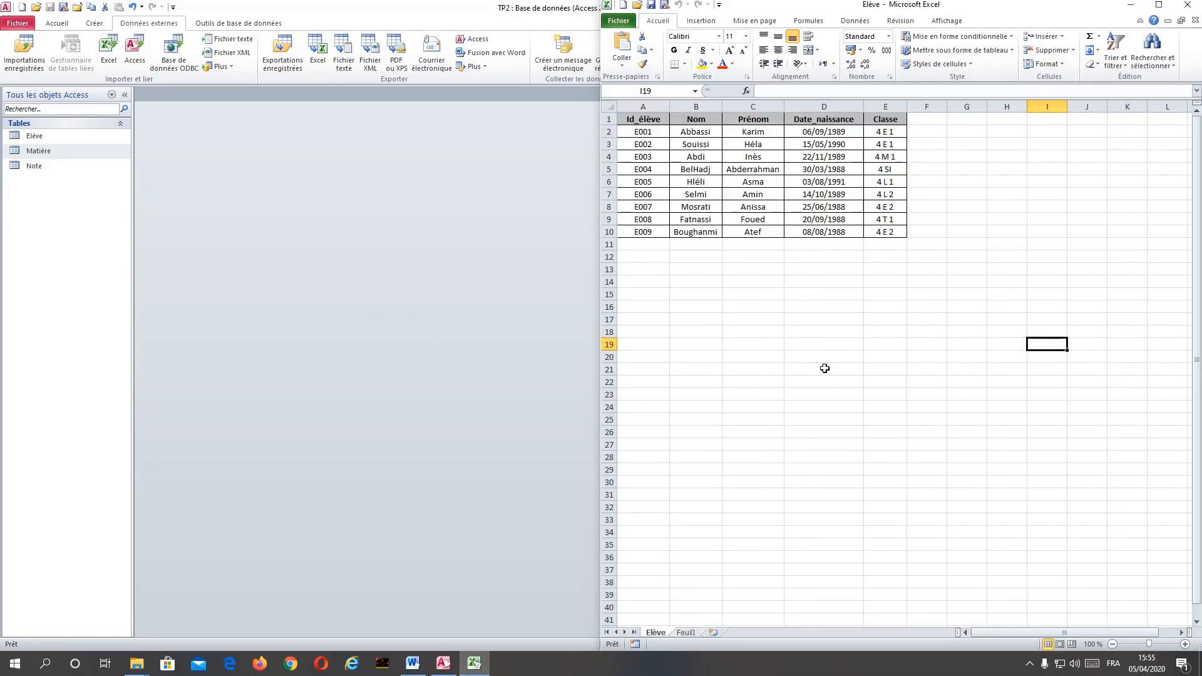
left_click(867, 316)
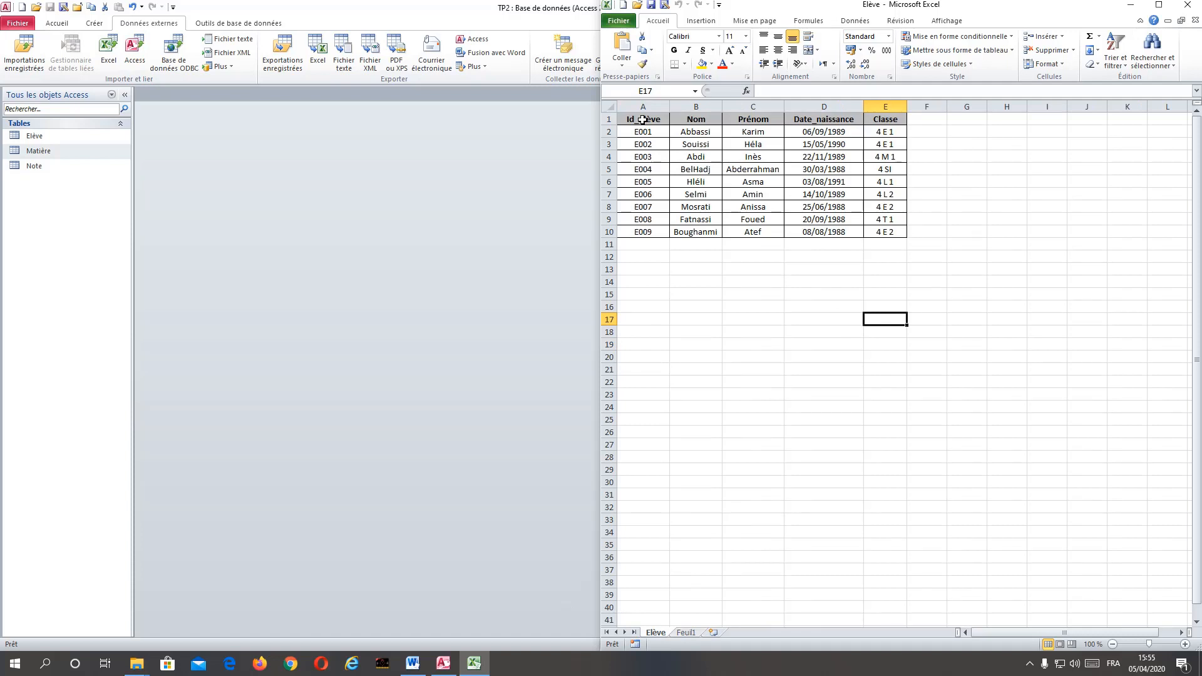
left_click_drag(642, 119, 874, 229)
right_click(759, 179)
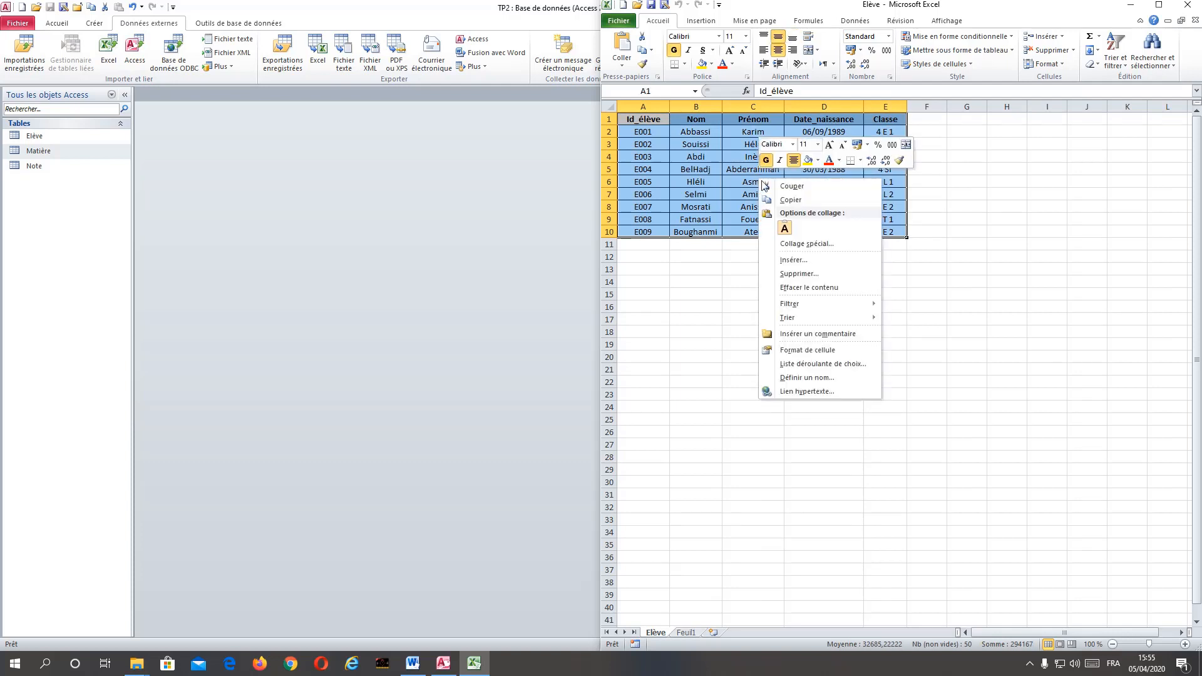
left_click(792, 200)
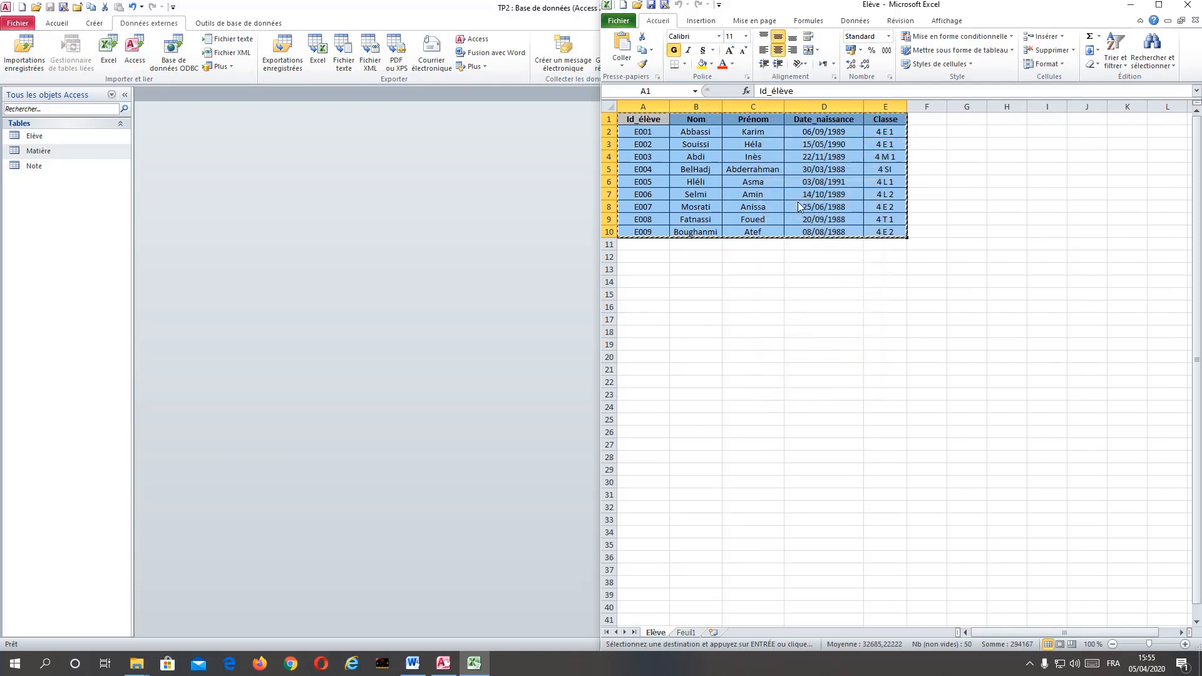
Step: Paste the copied student list among the tables of the TP2 Access database, using its first row as column headings
right_click(44, 224)
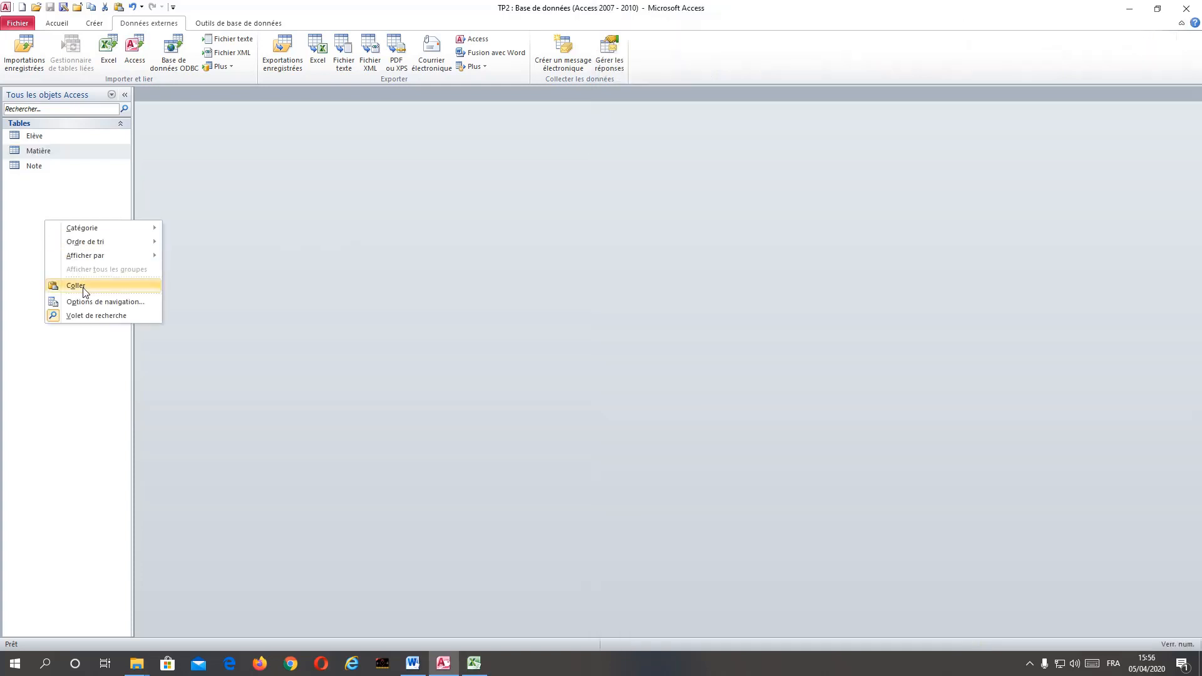
left_click(38, 139)
right_click(38, 139)
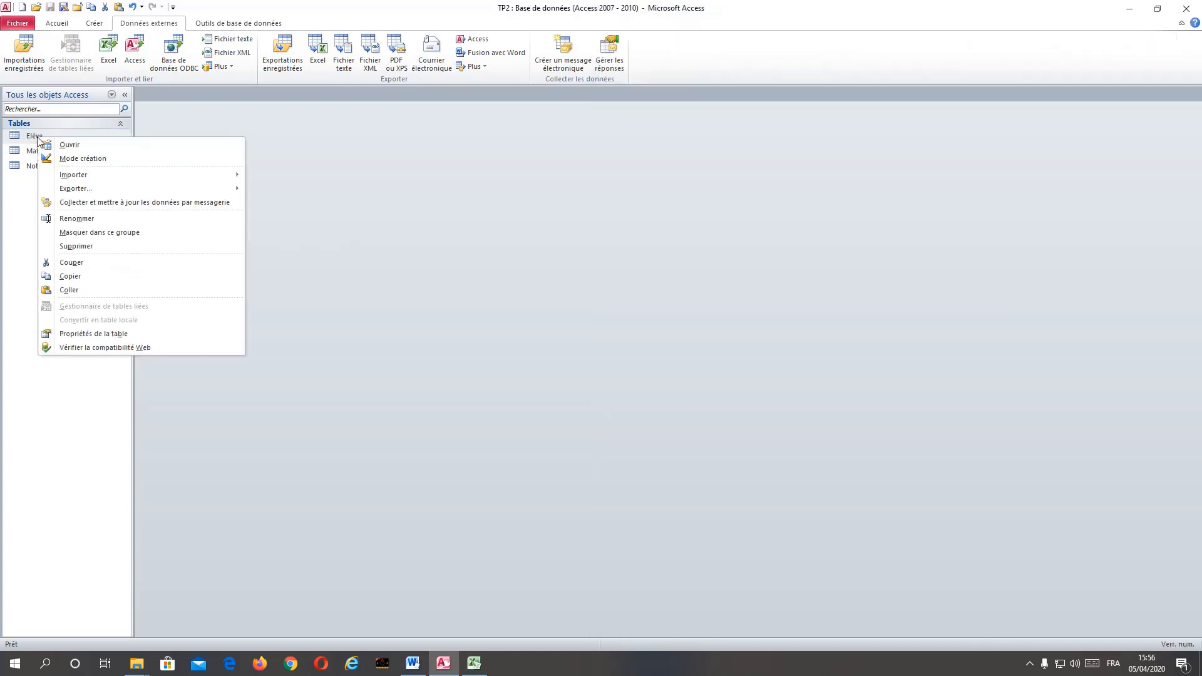
left_click(71, 290)
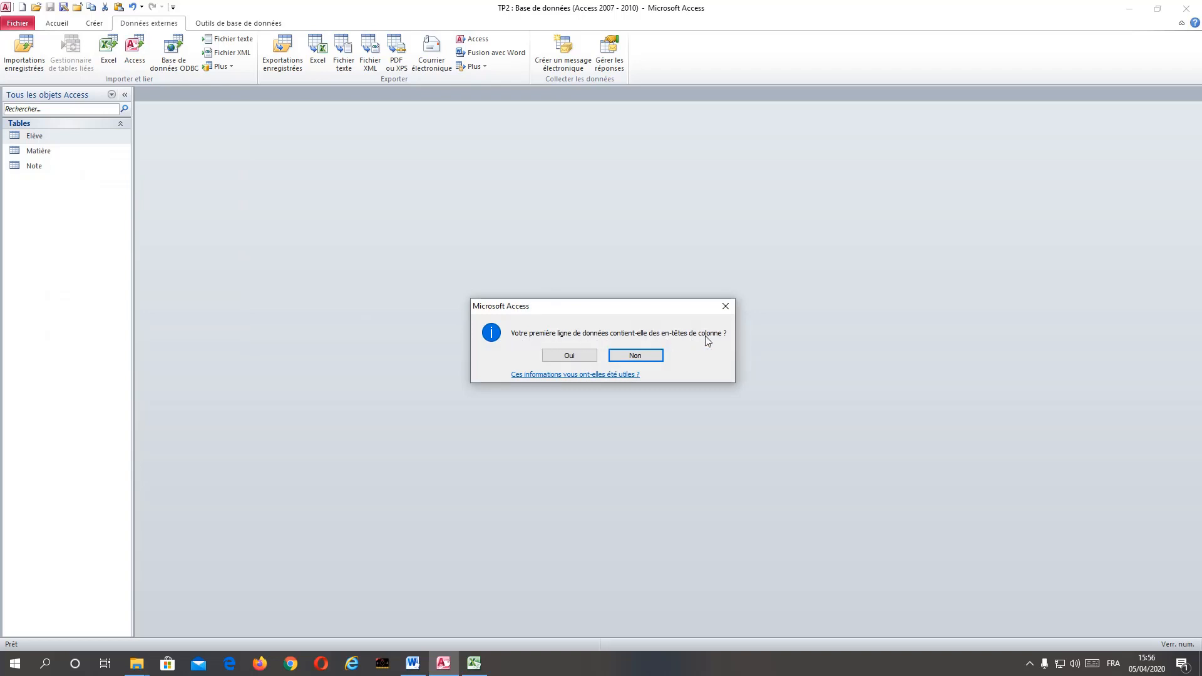
left_click(474, 663)
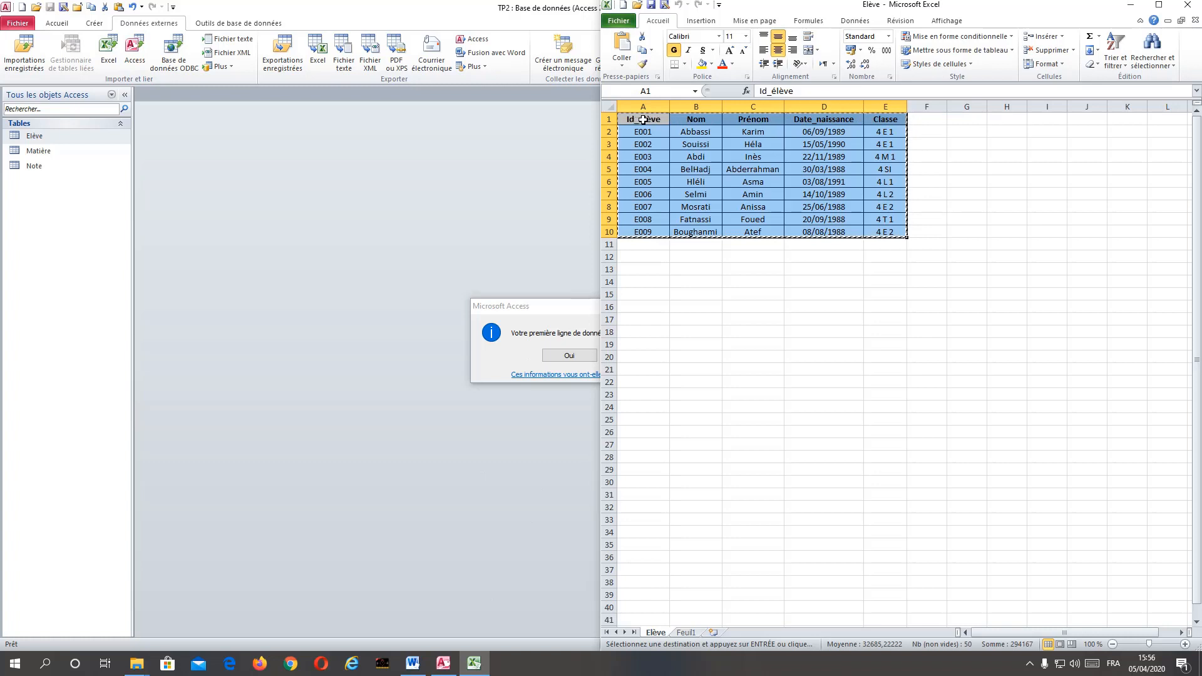
left_click(548, 313)
left_click(567, 355)
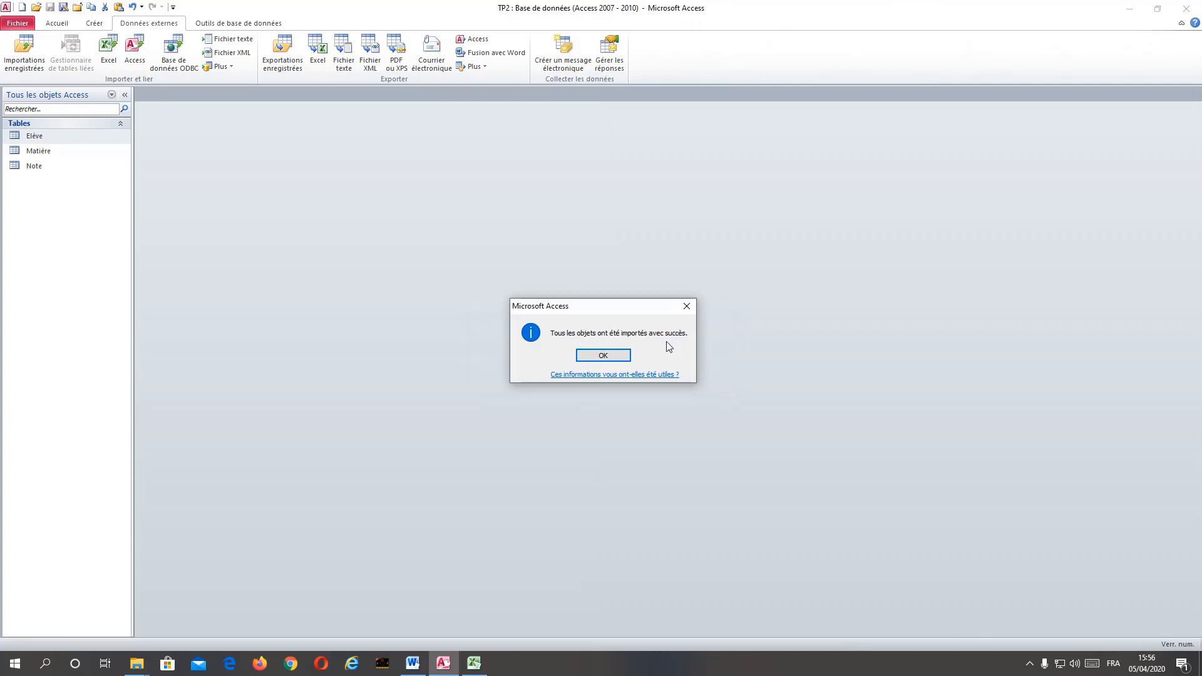
left_click(606, 355)
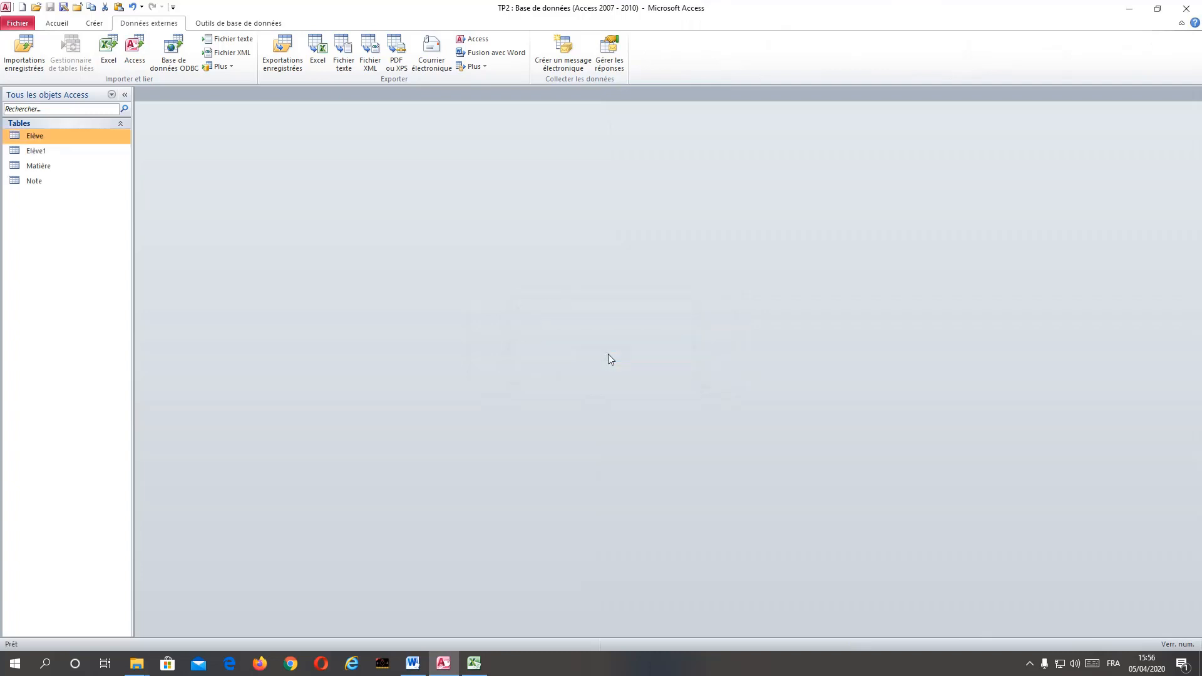
Step: Open the Elève1 table to check its records, close it, and open its field structure in design view
left_click(44, 152)
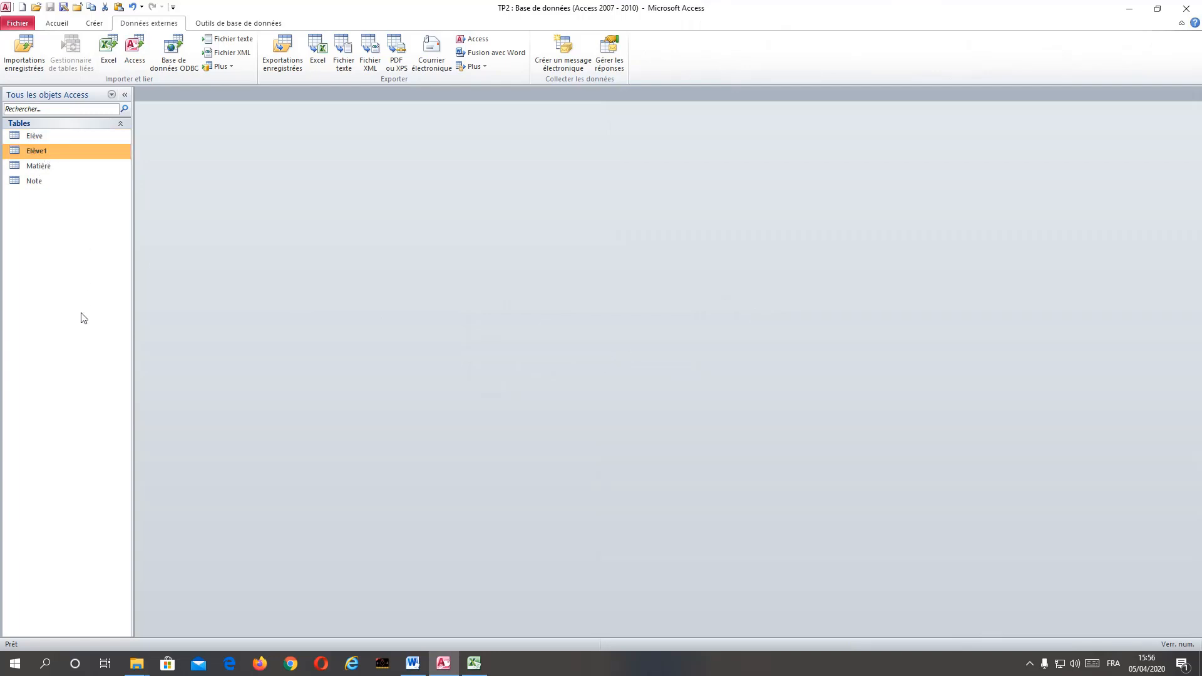
left_click(34, 135)
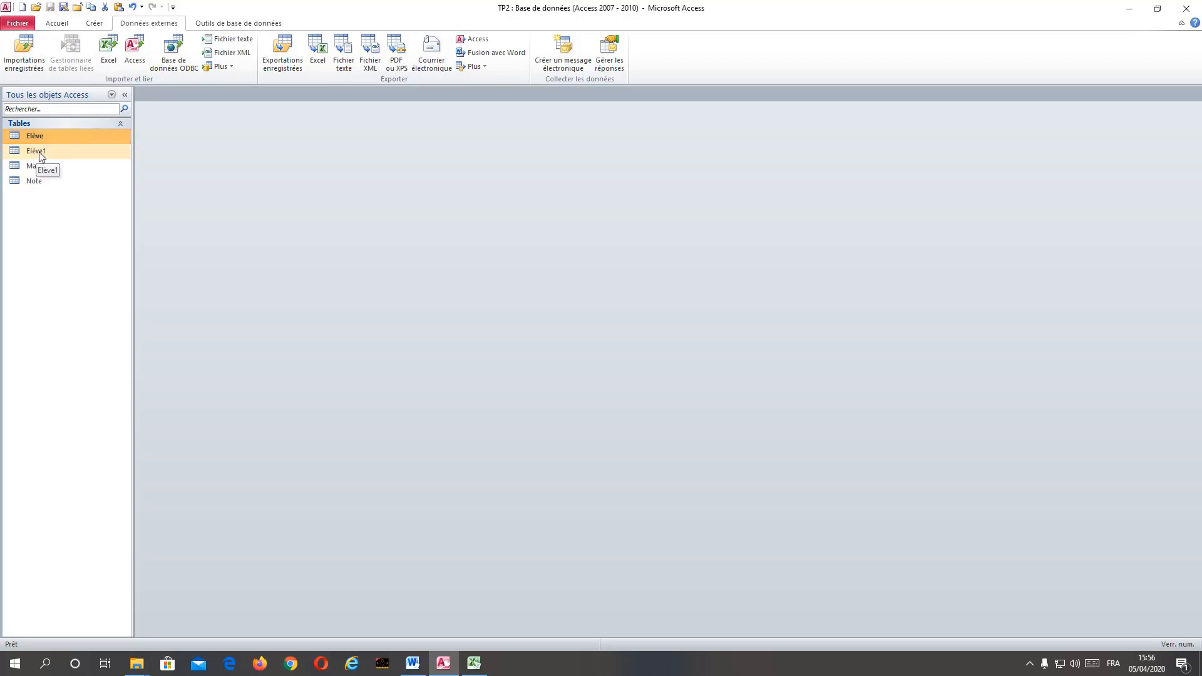
double_click(39, 152)
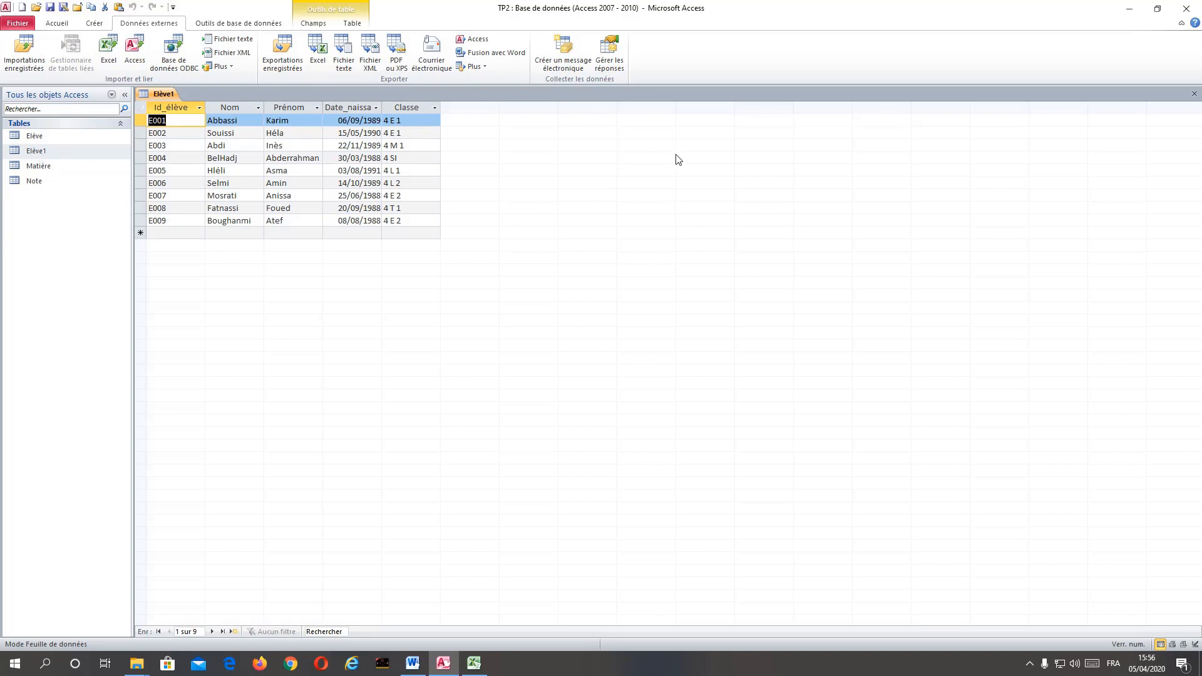
left_click(1196, 99)
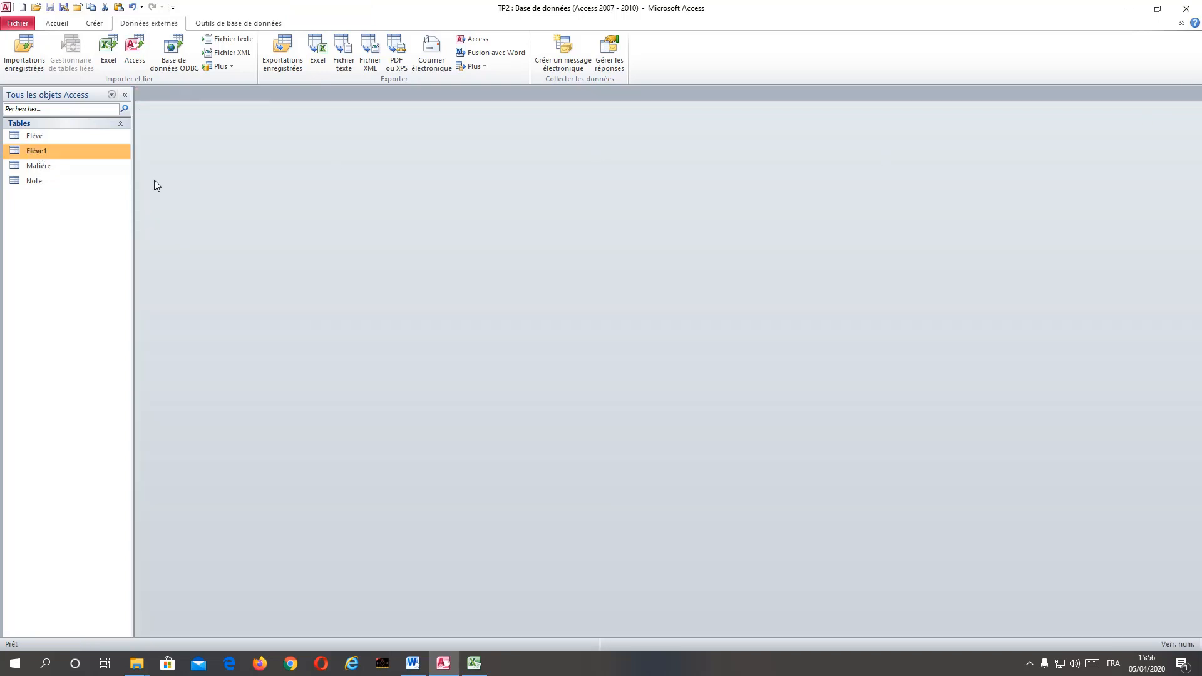
right_click(40, 153)
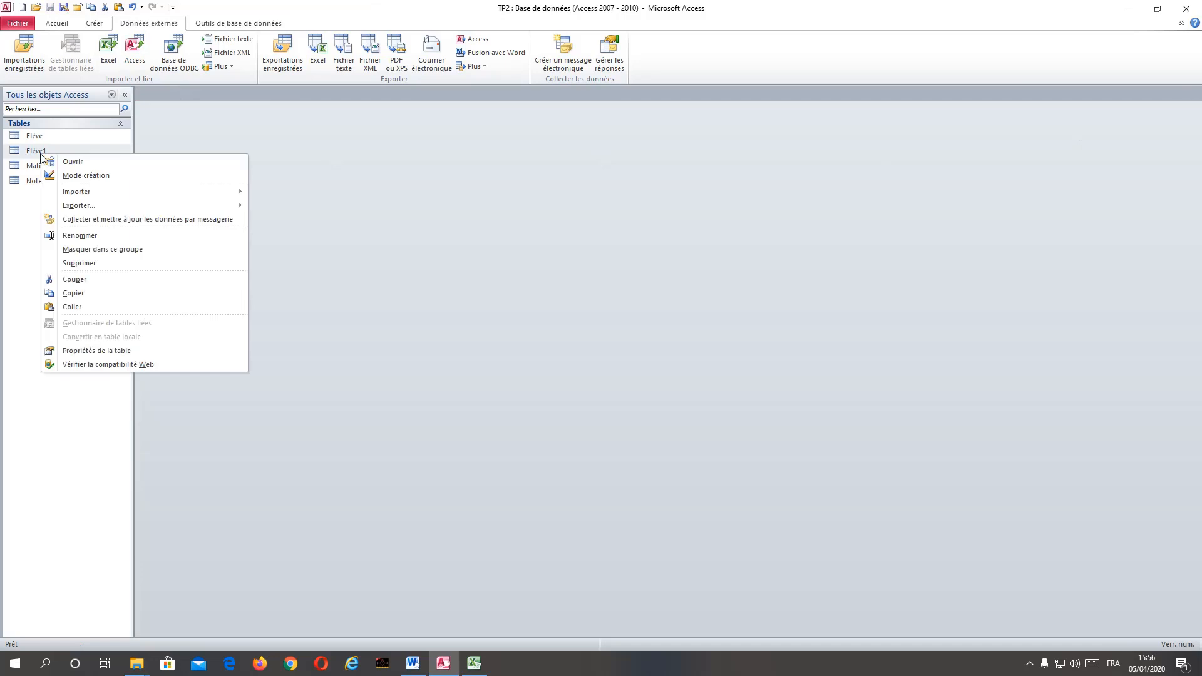
left_click(85, 177)
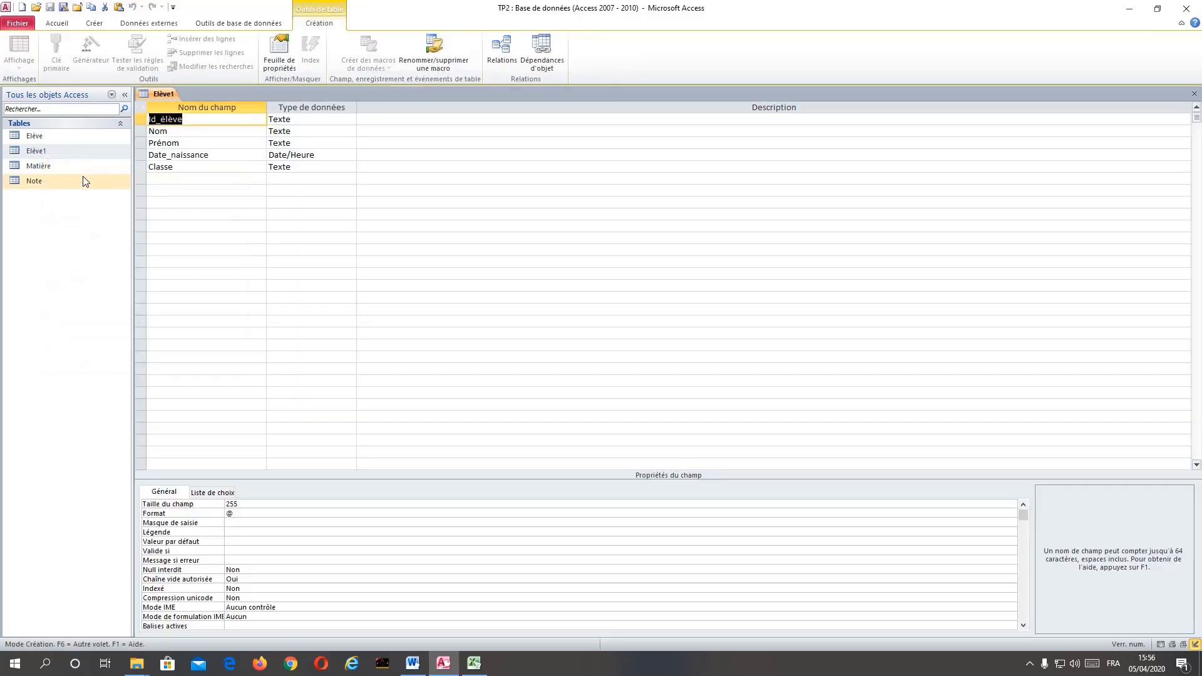